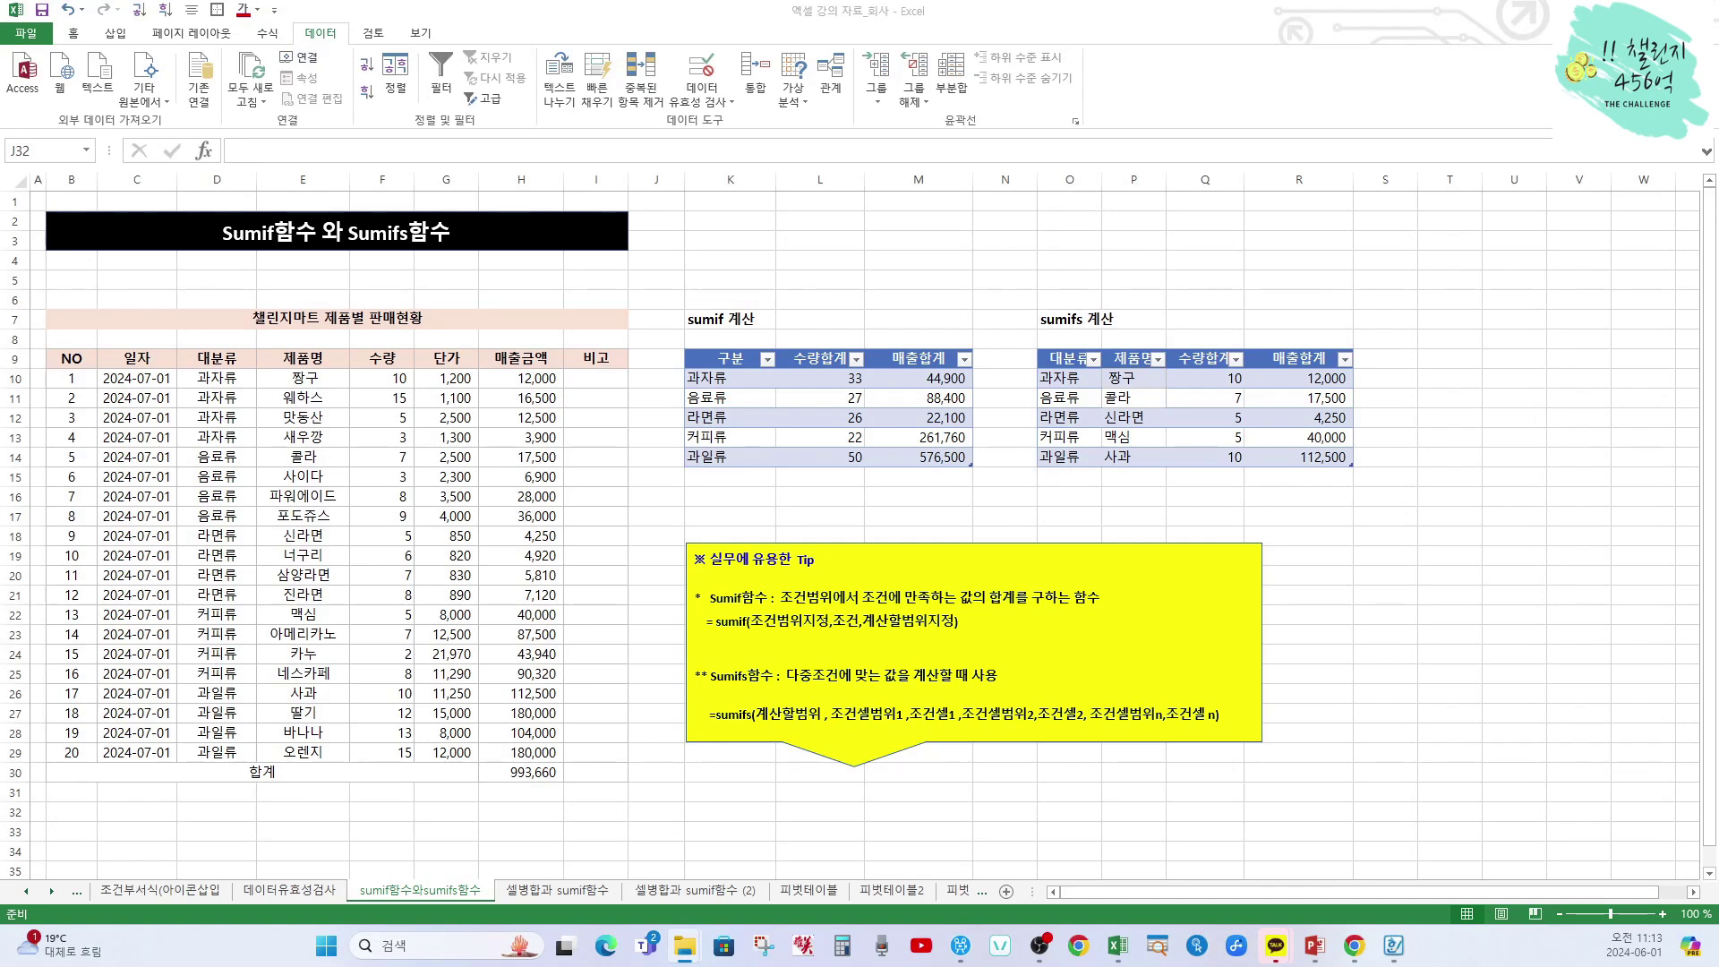
{"action": "left_click", "coordinate": [669, 811]}
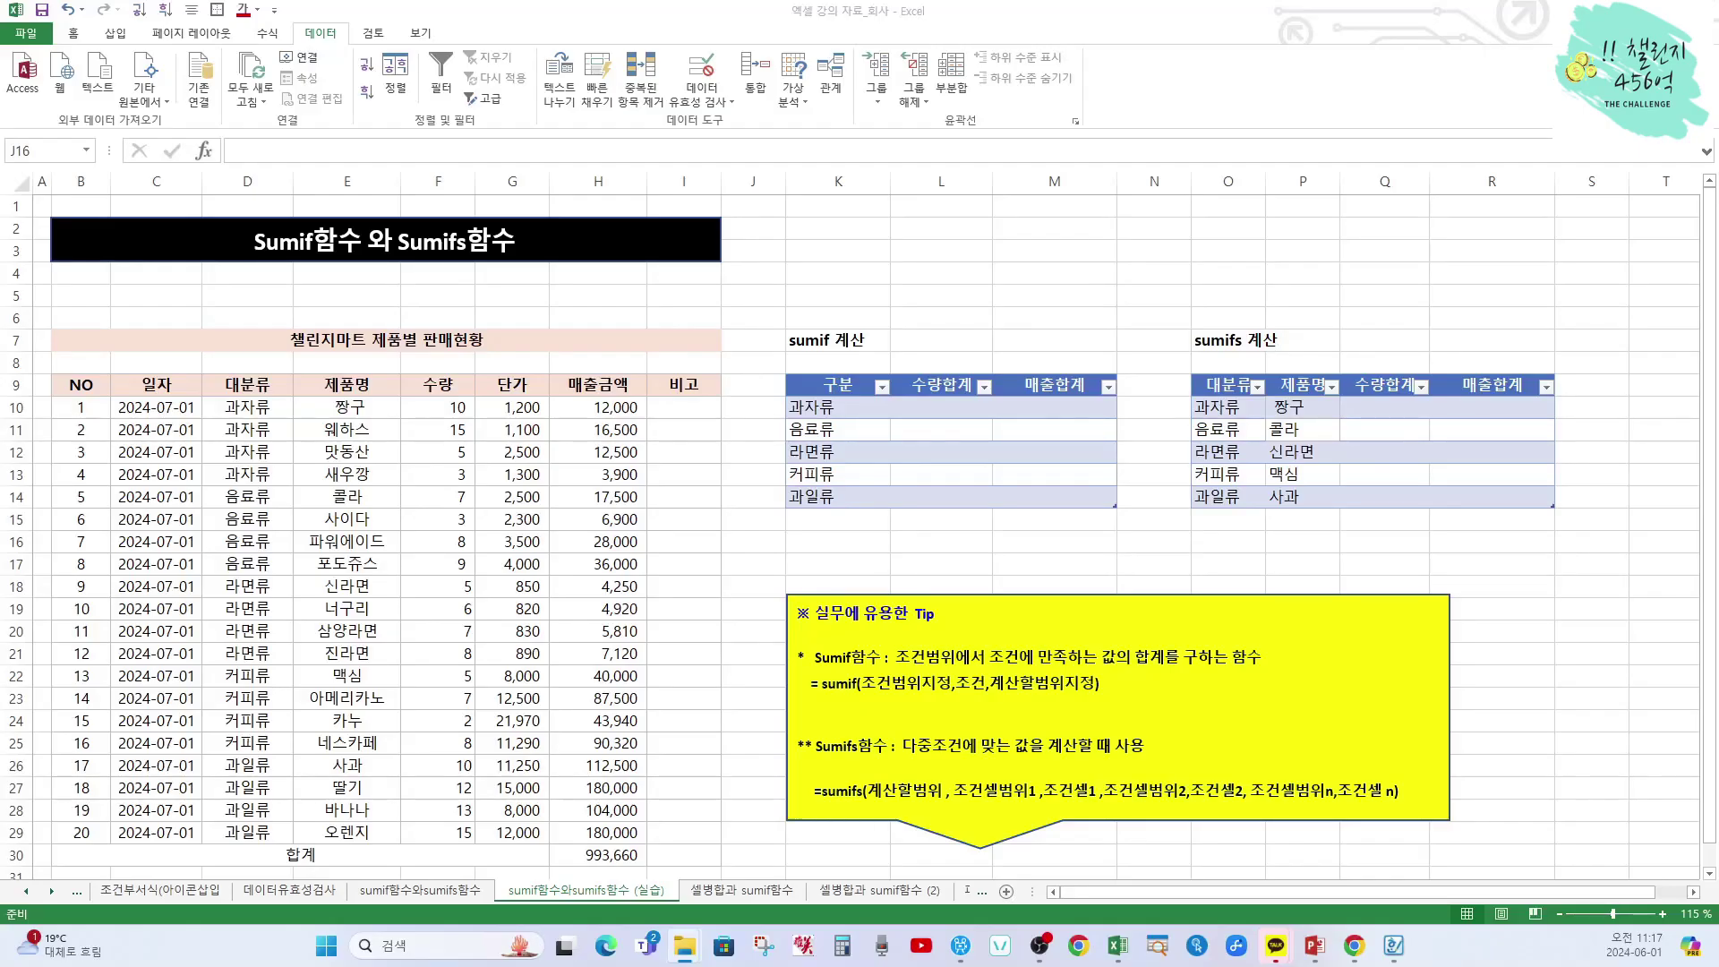
{"action": "left_click", "coordinate": [948, 408]}
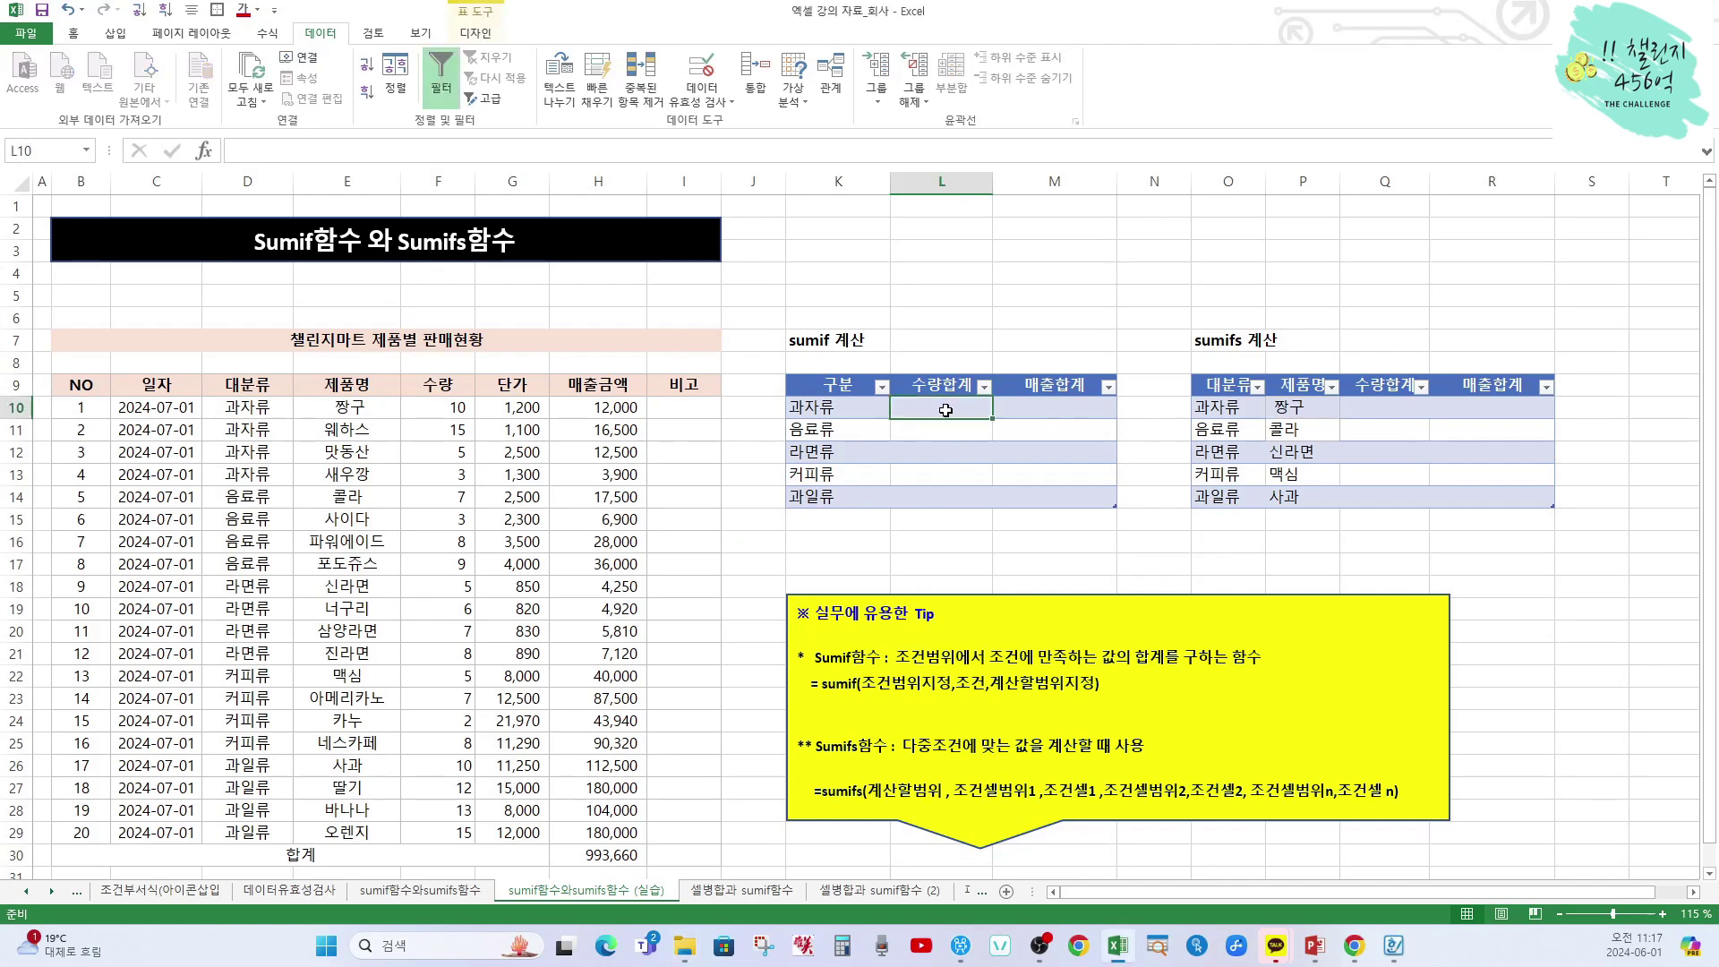
{"action": "left_click", "coordinate": [1060, 410]}
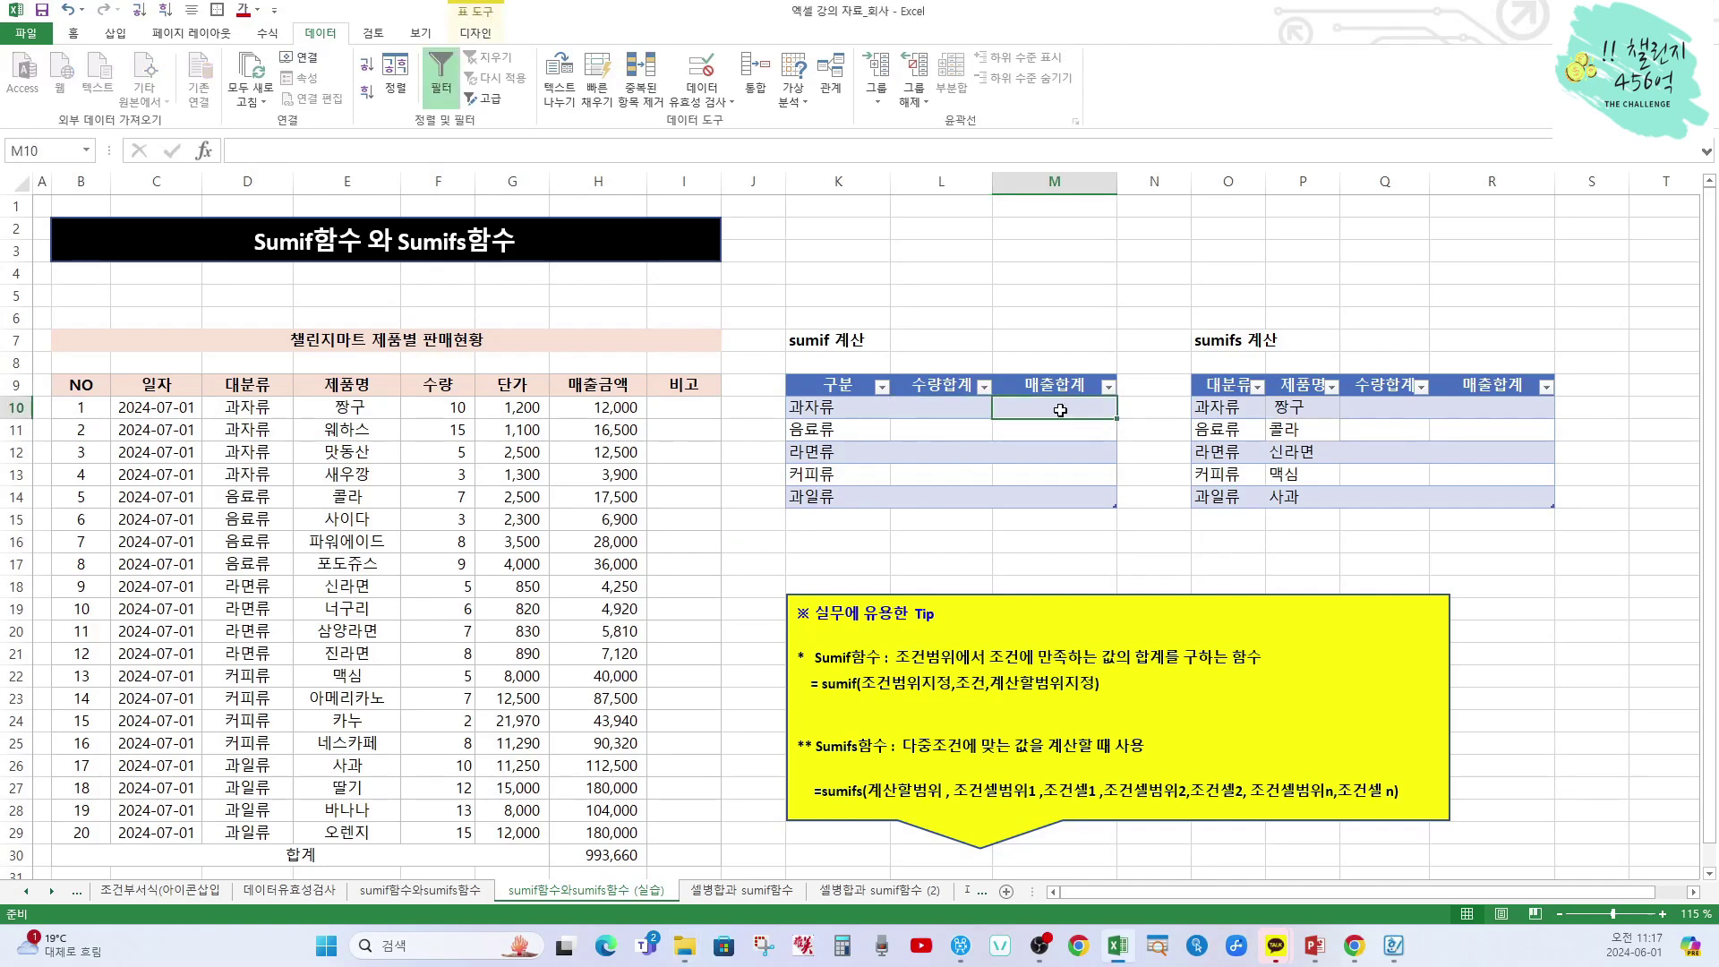
{"action": "left_click", "coordinate": [923, 408]}
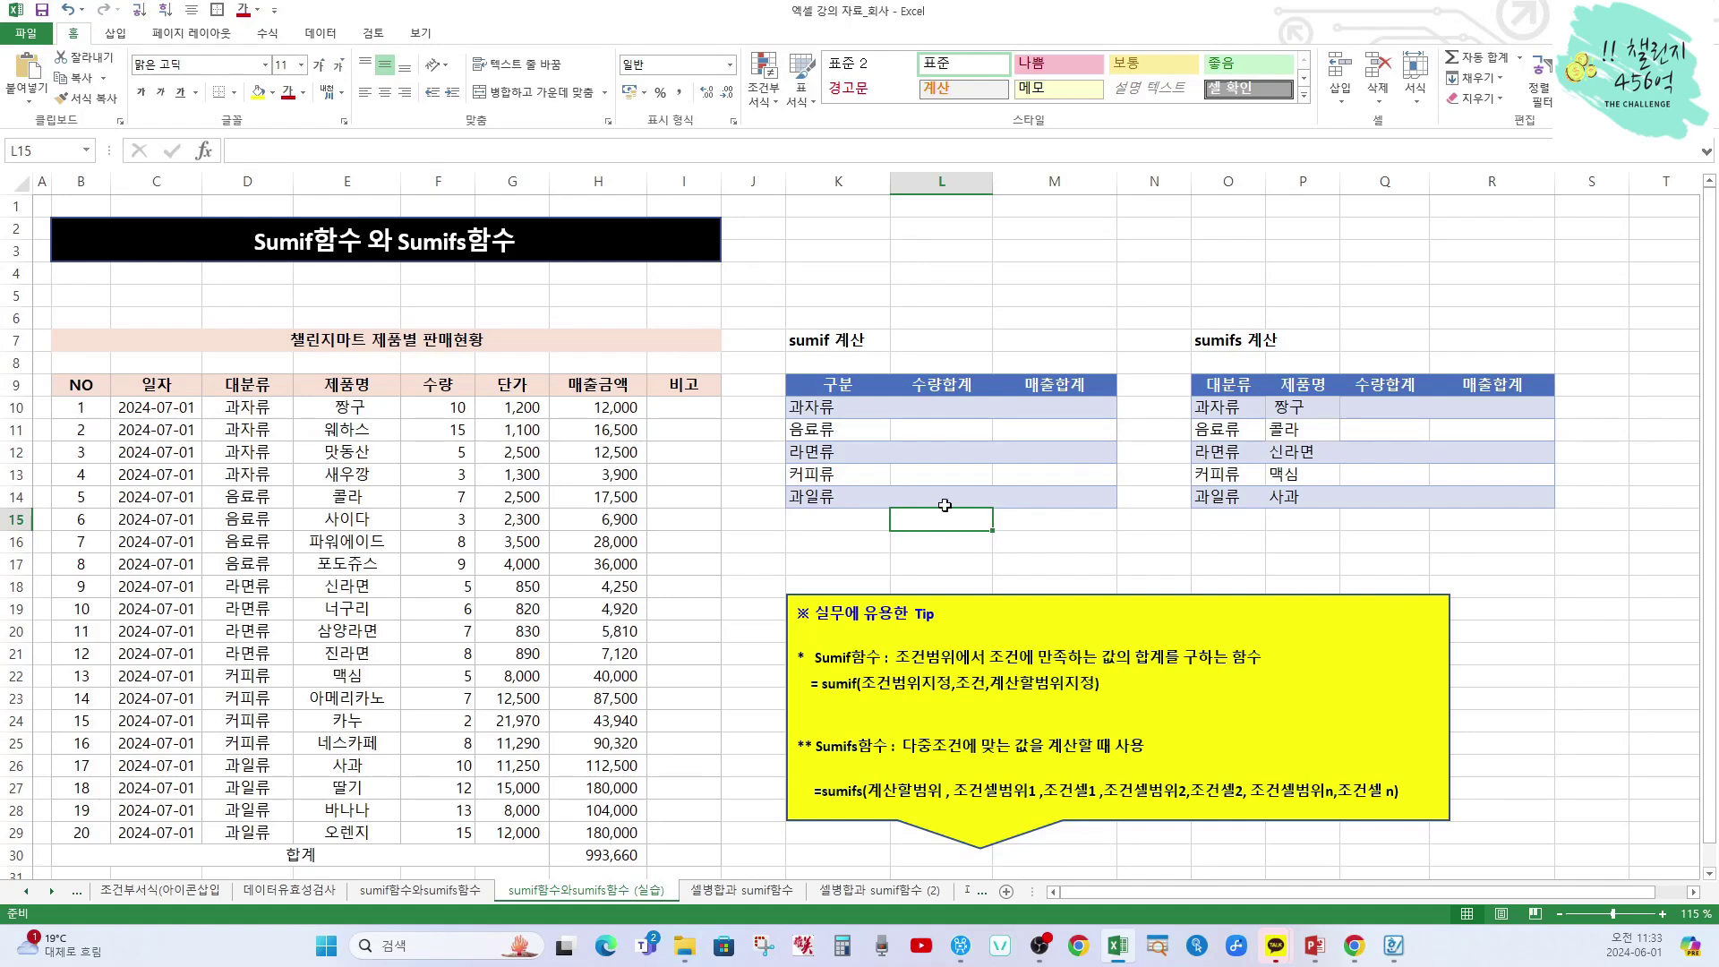
Begin a SUMIF formula in L10, the 과자류 row's 수량합계 cell, with the absolute condition range $D$10:$D$29
{"action": "left_click", "coordinate": [944, 413]}
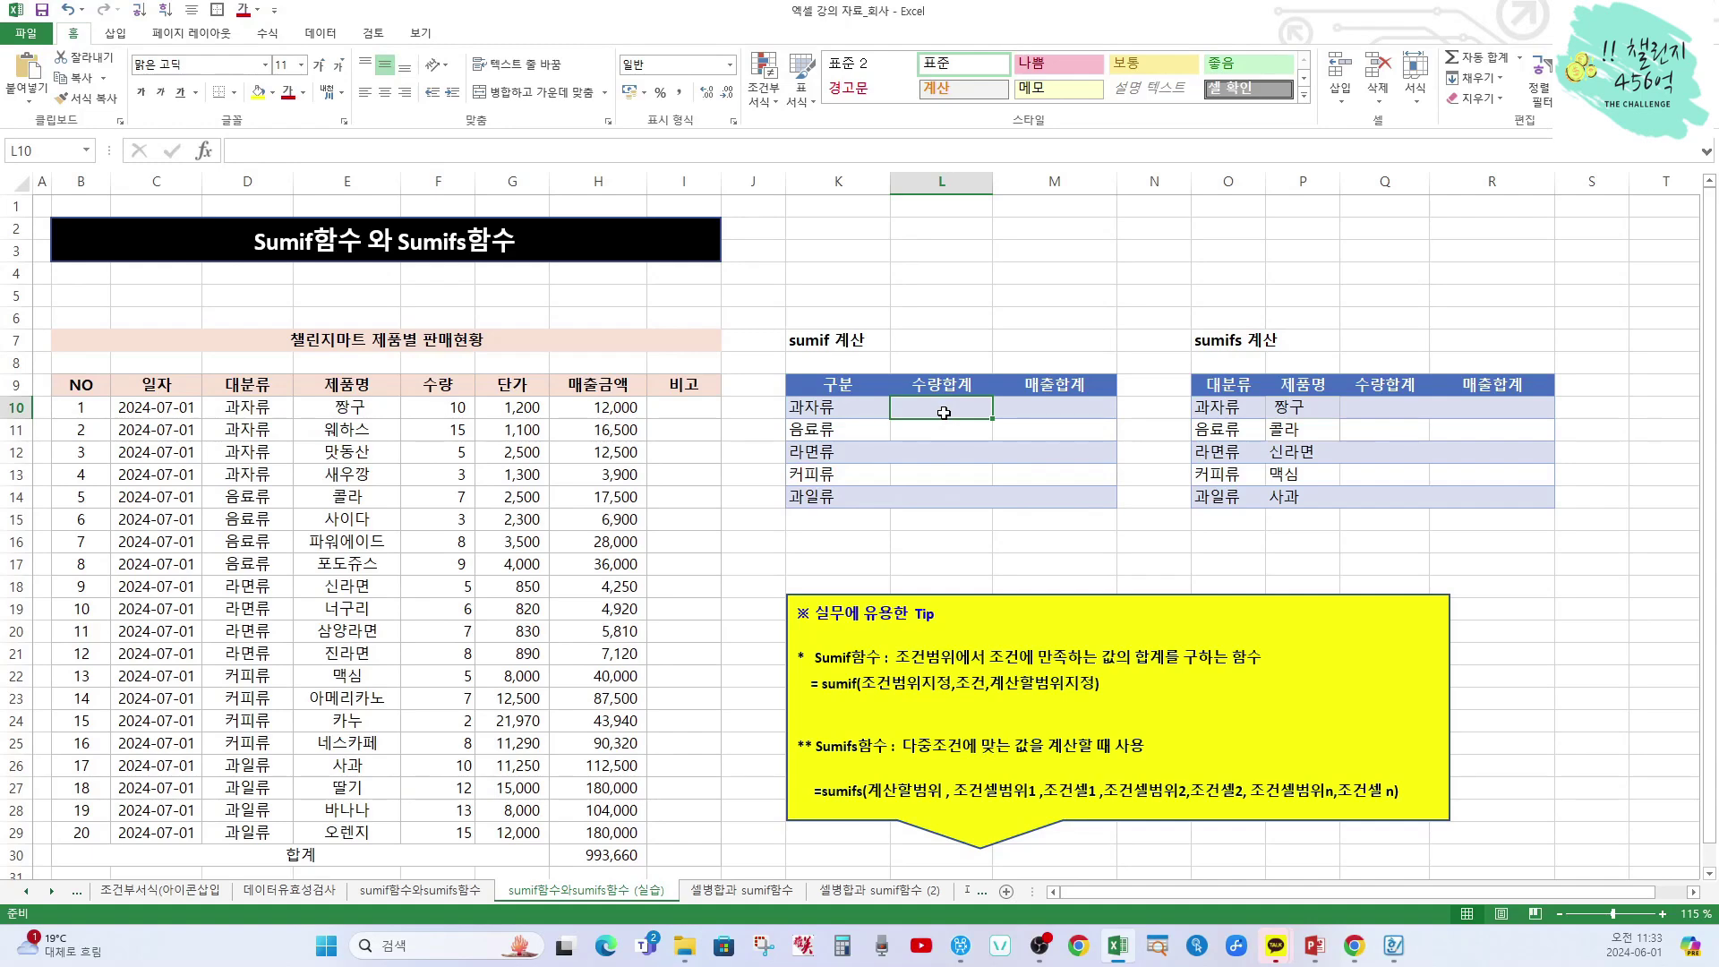
{"action": "type", "text": "="}
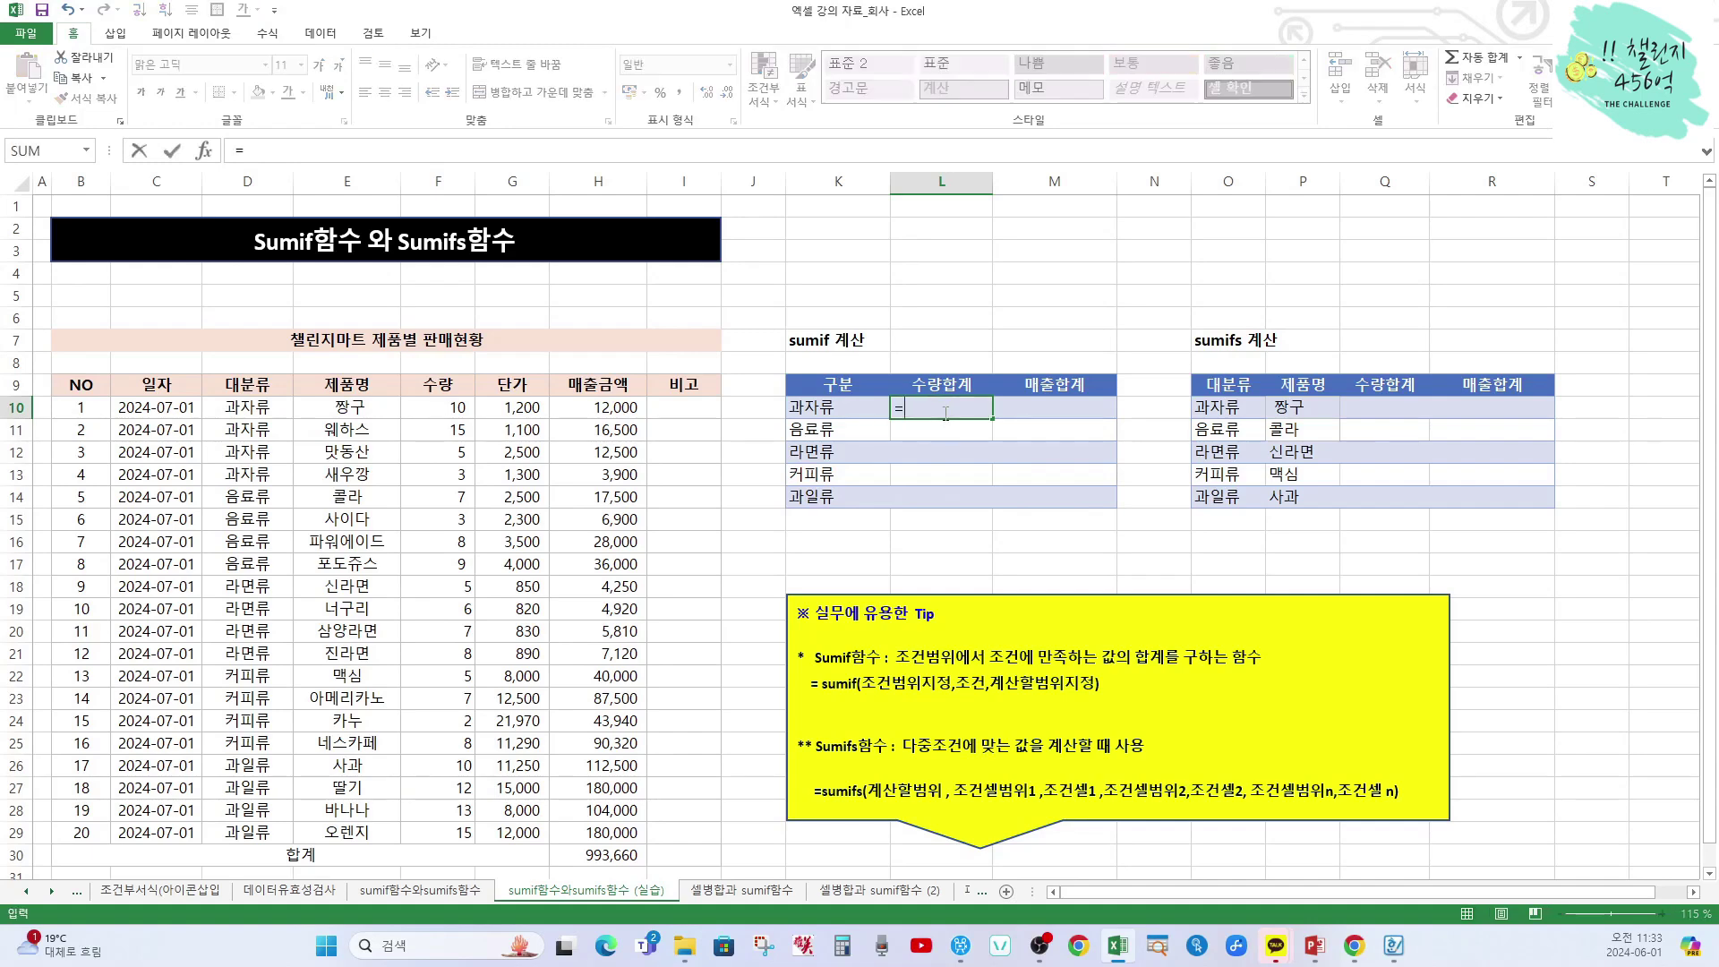
{"action": "type", "text": "sum"}
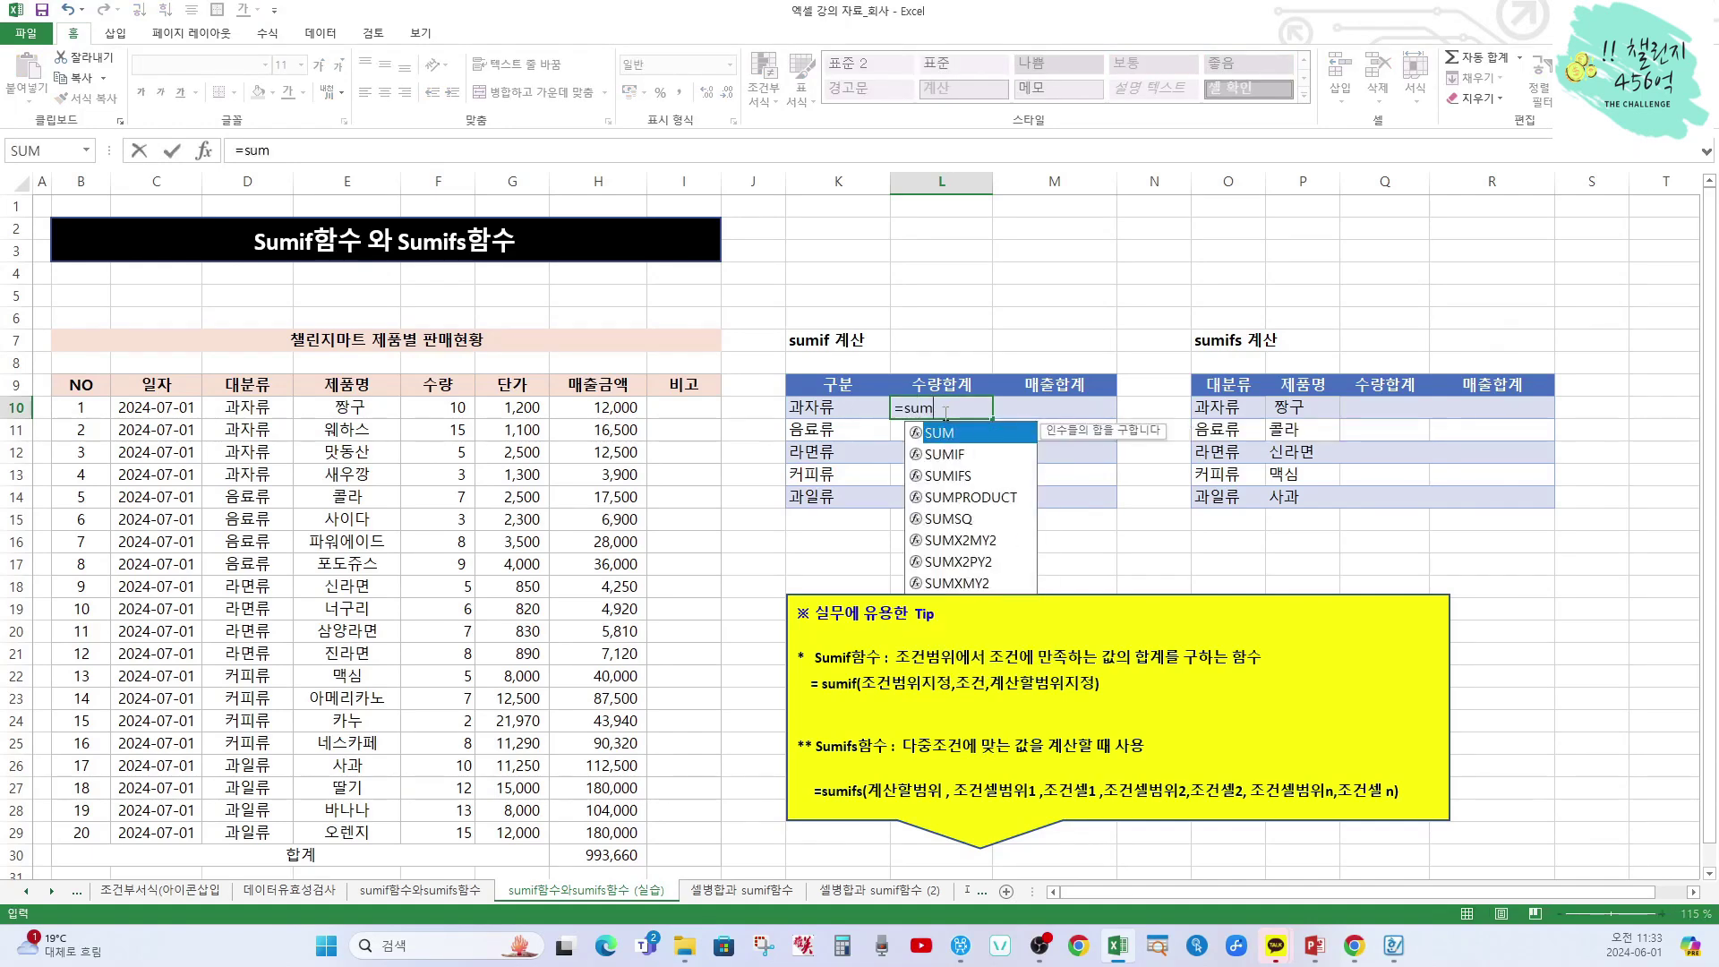
{"action": "type", "text": "if"}
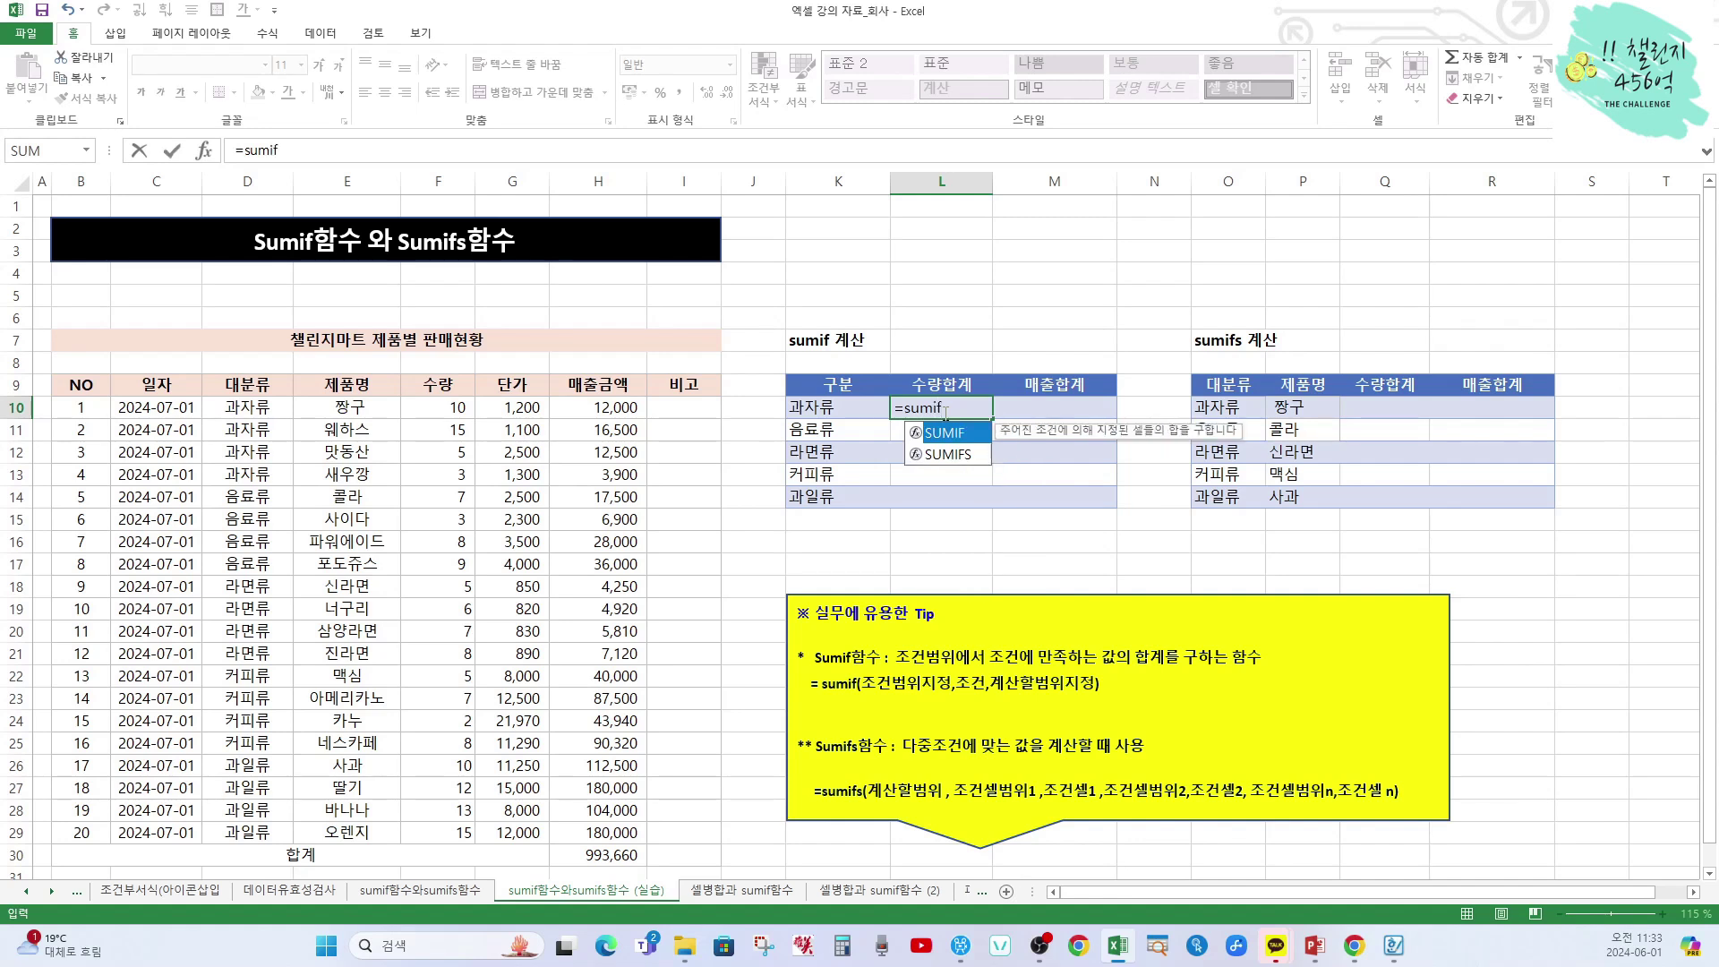
{"action": "type", "text": "("}
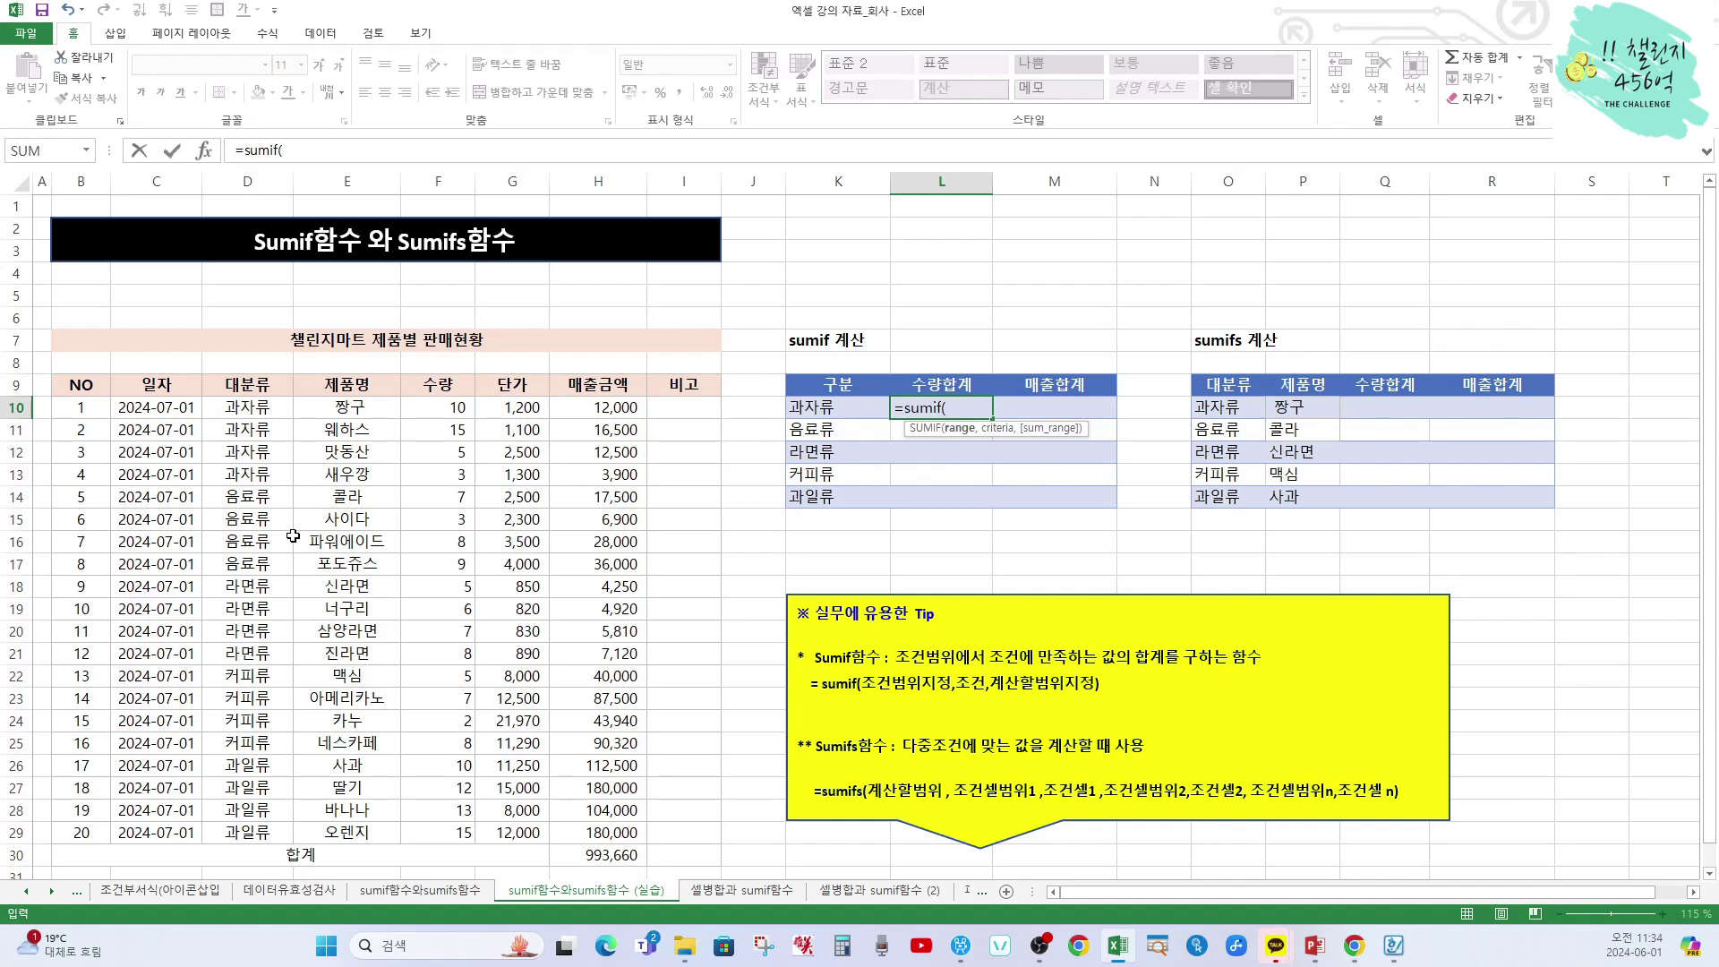
{"action": "left_click", "coordinate": [250, 410]}
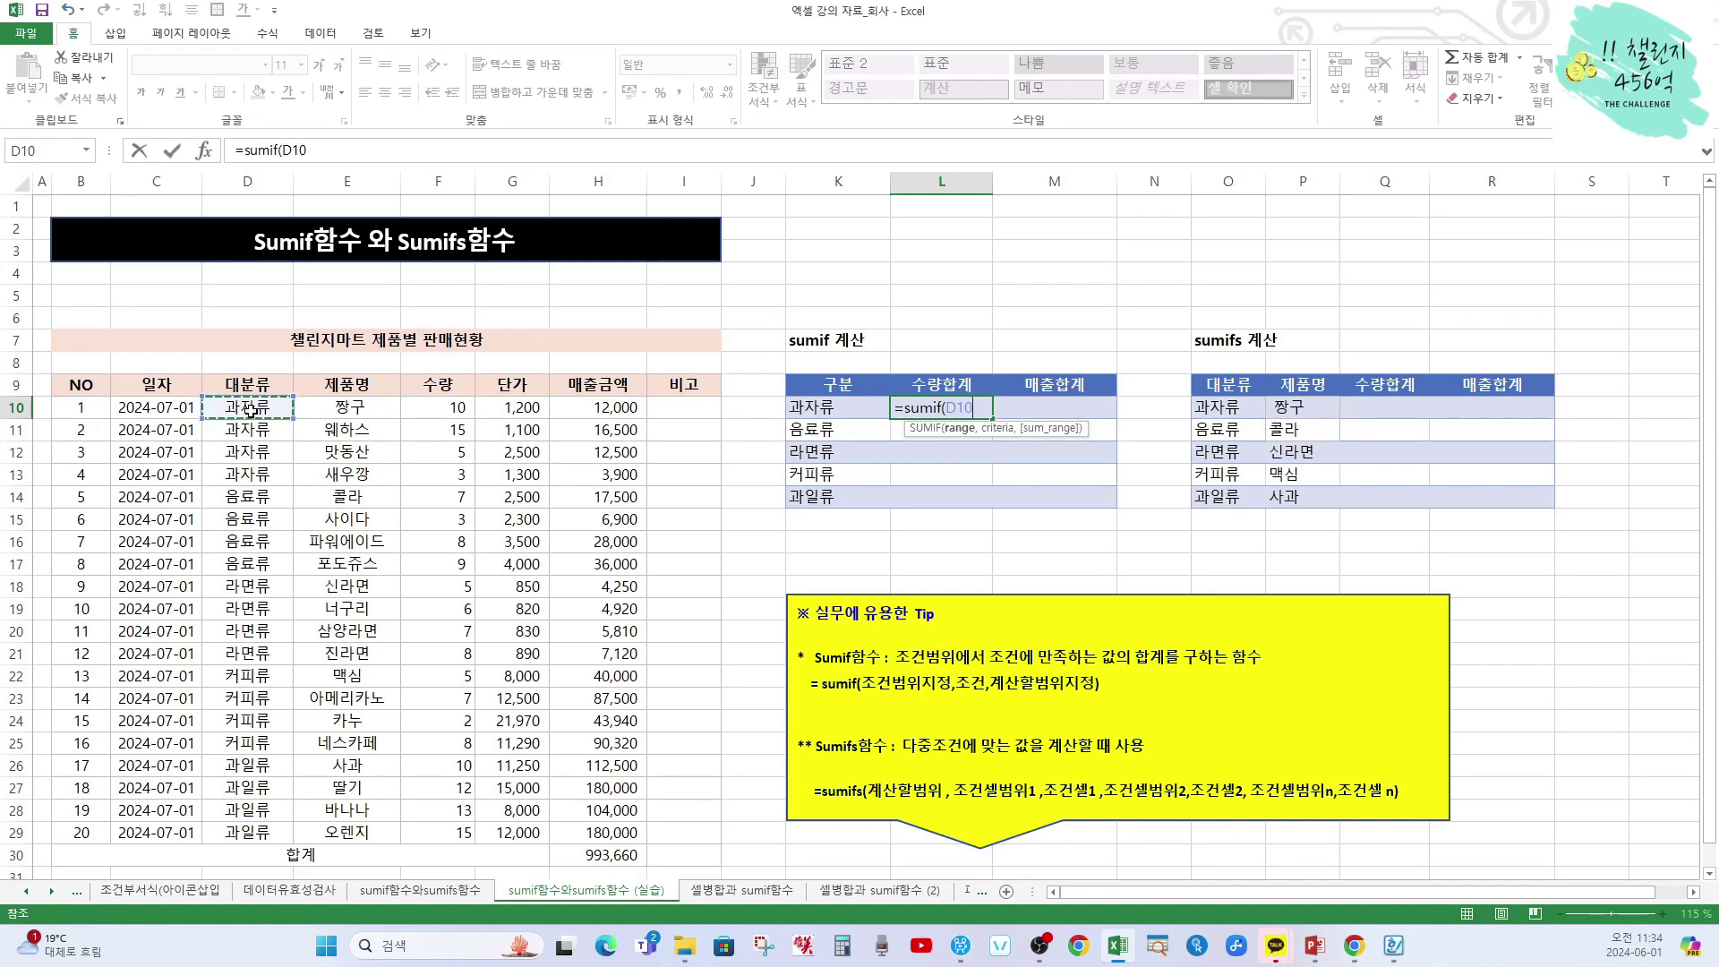
{"action": "left_click_drag", "start_coordinate": [250, 417], "coordinate": [244, 832]}
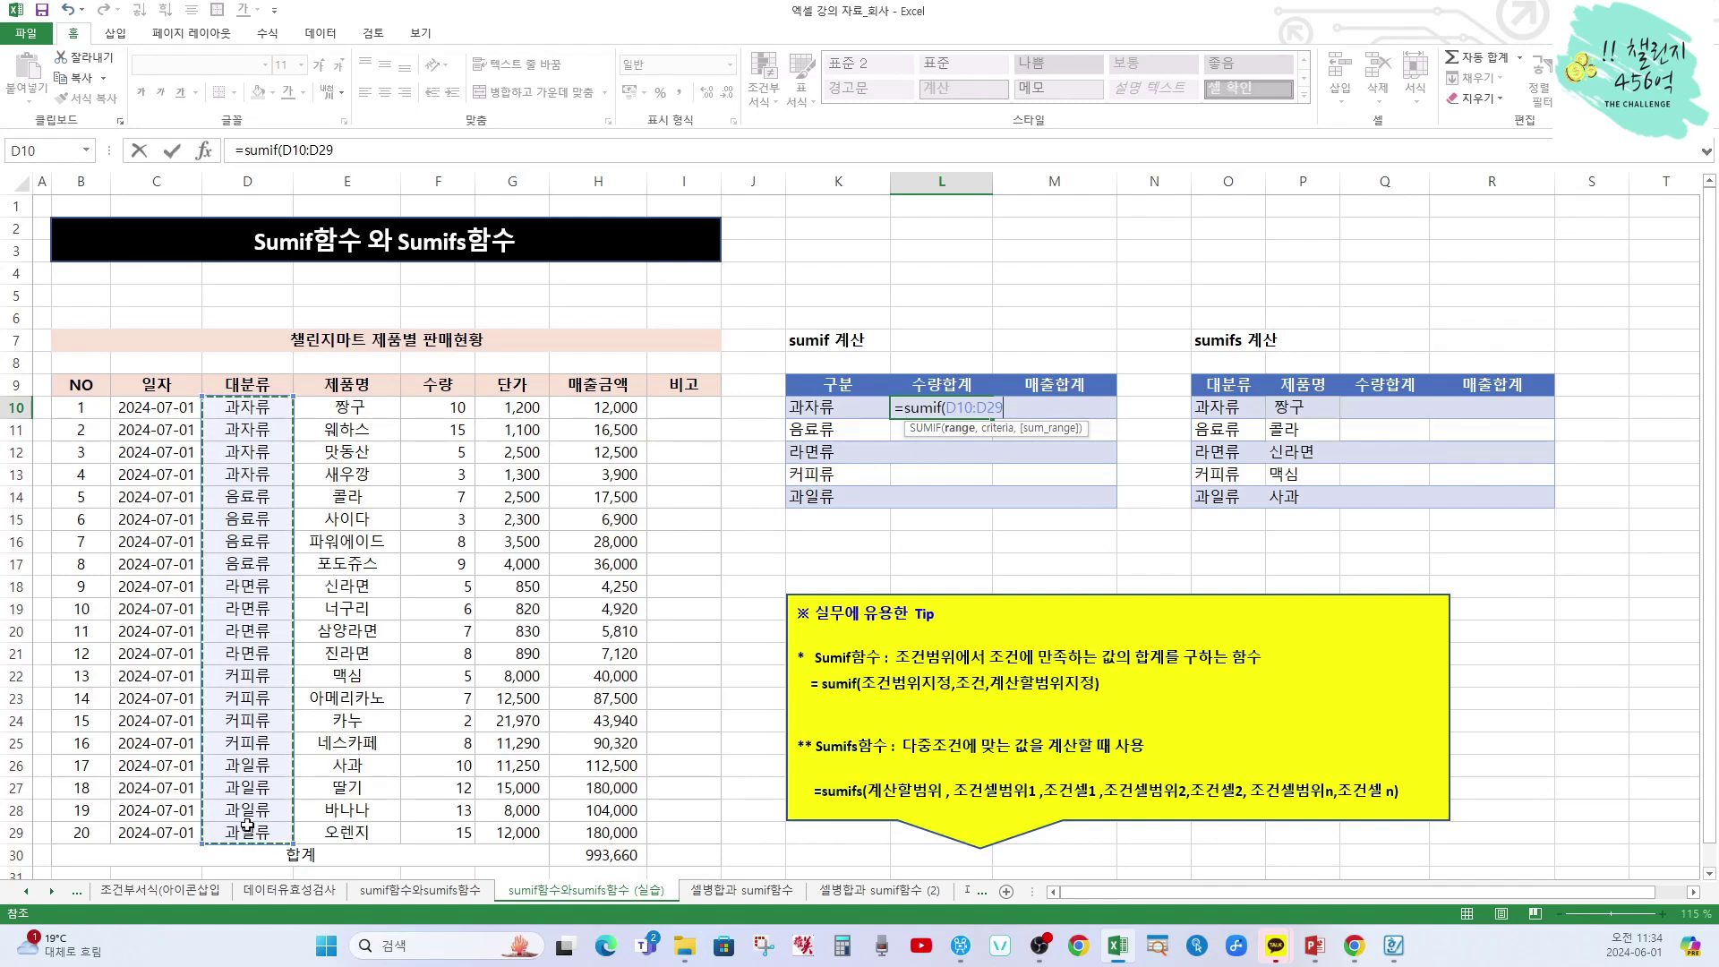
{"action": "key", "text": "F4"}
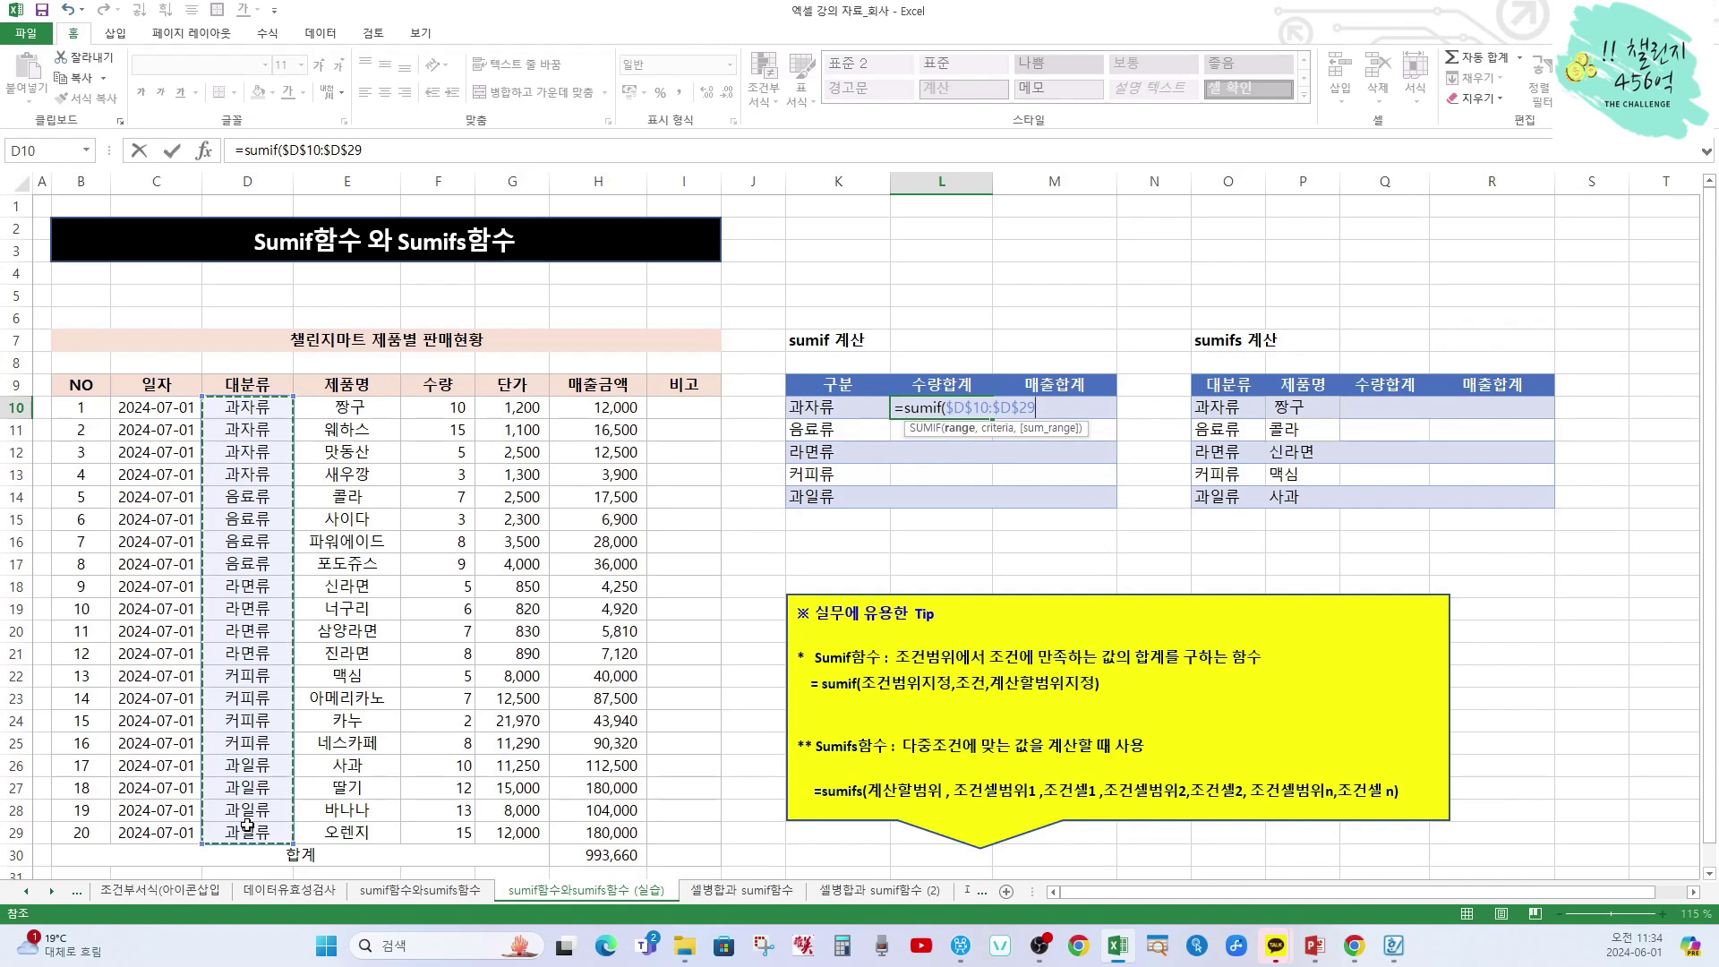
{"action": "type", "text": ","}
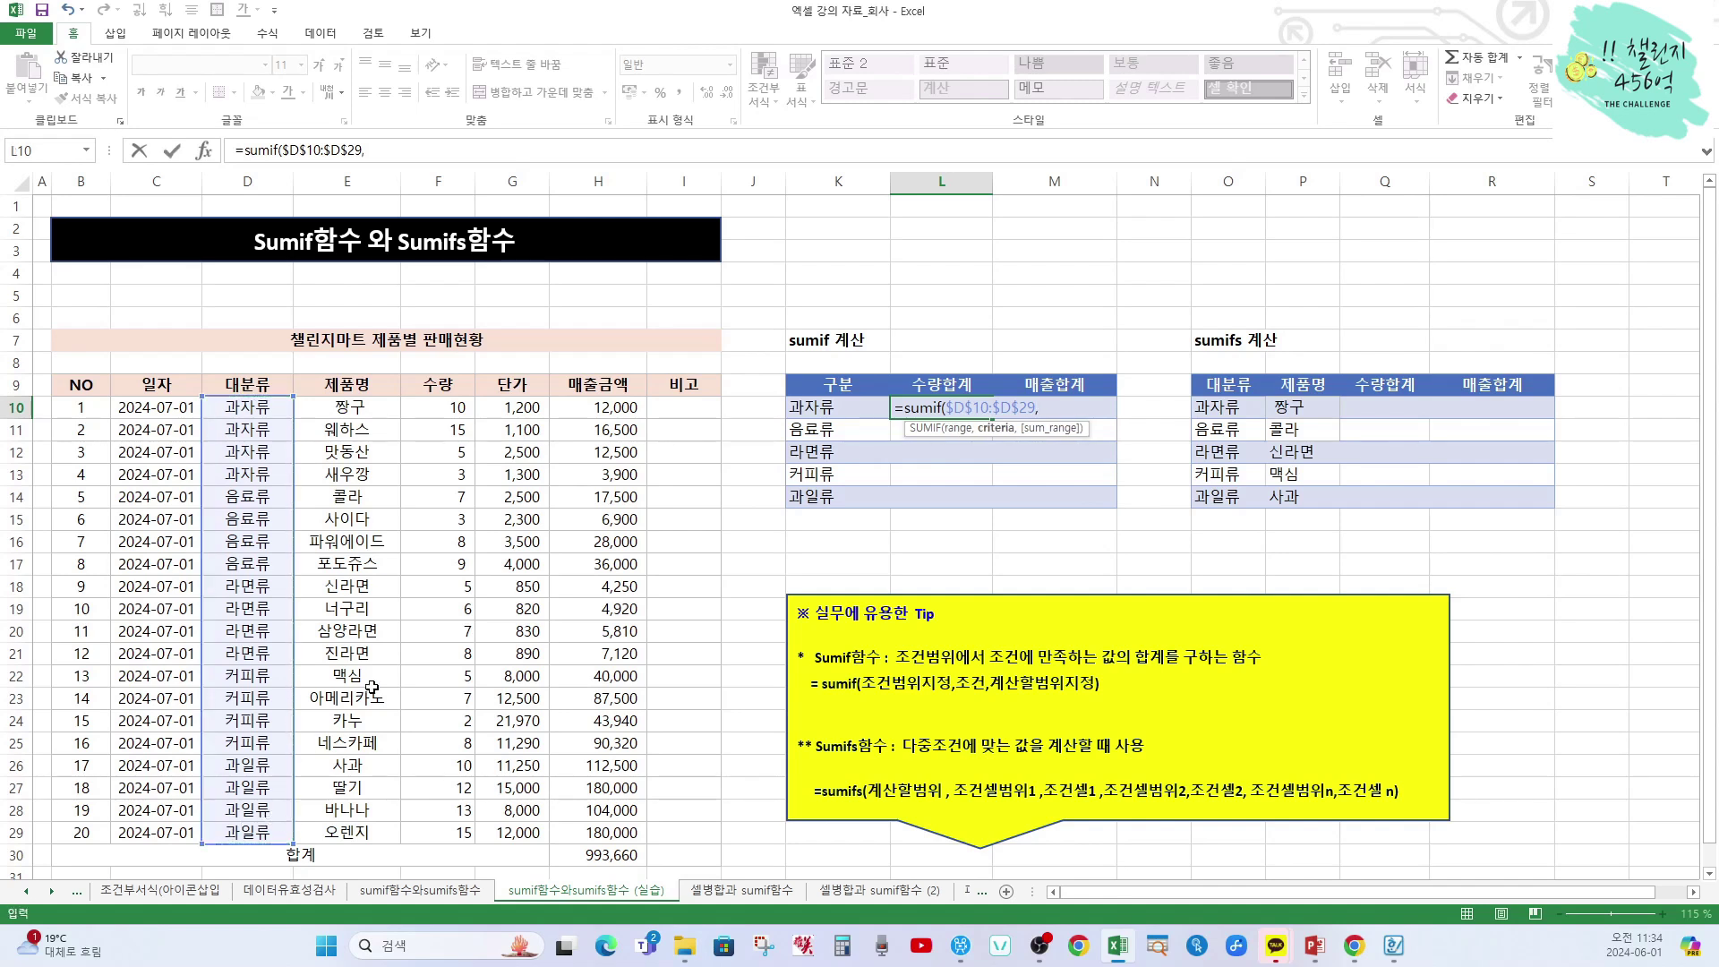
Complete the L10 SUMIF formula with K10 as the criterion and $F$10:$F$29 as the absolute sum range
{"action": "left_click", "coordinate": [820, 405]}
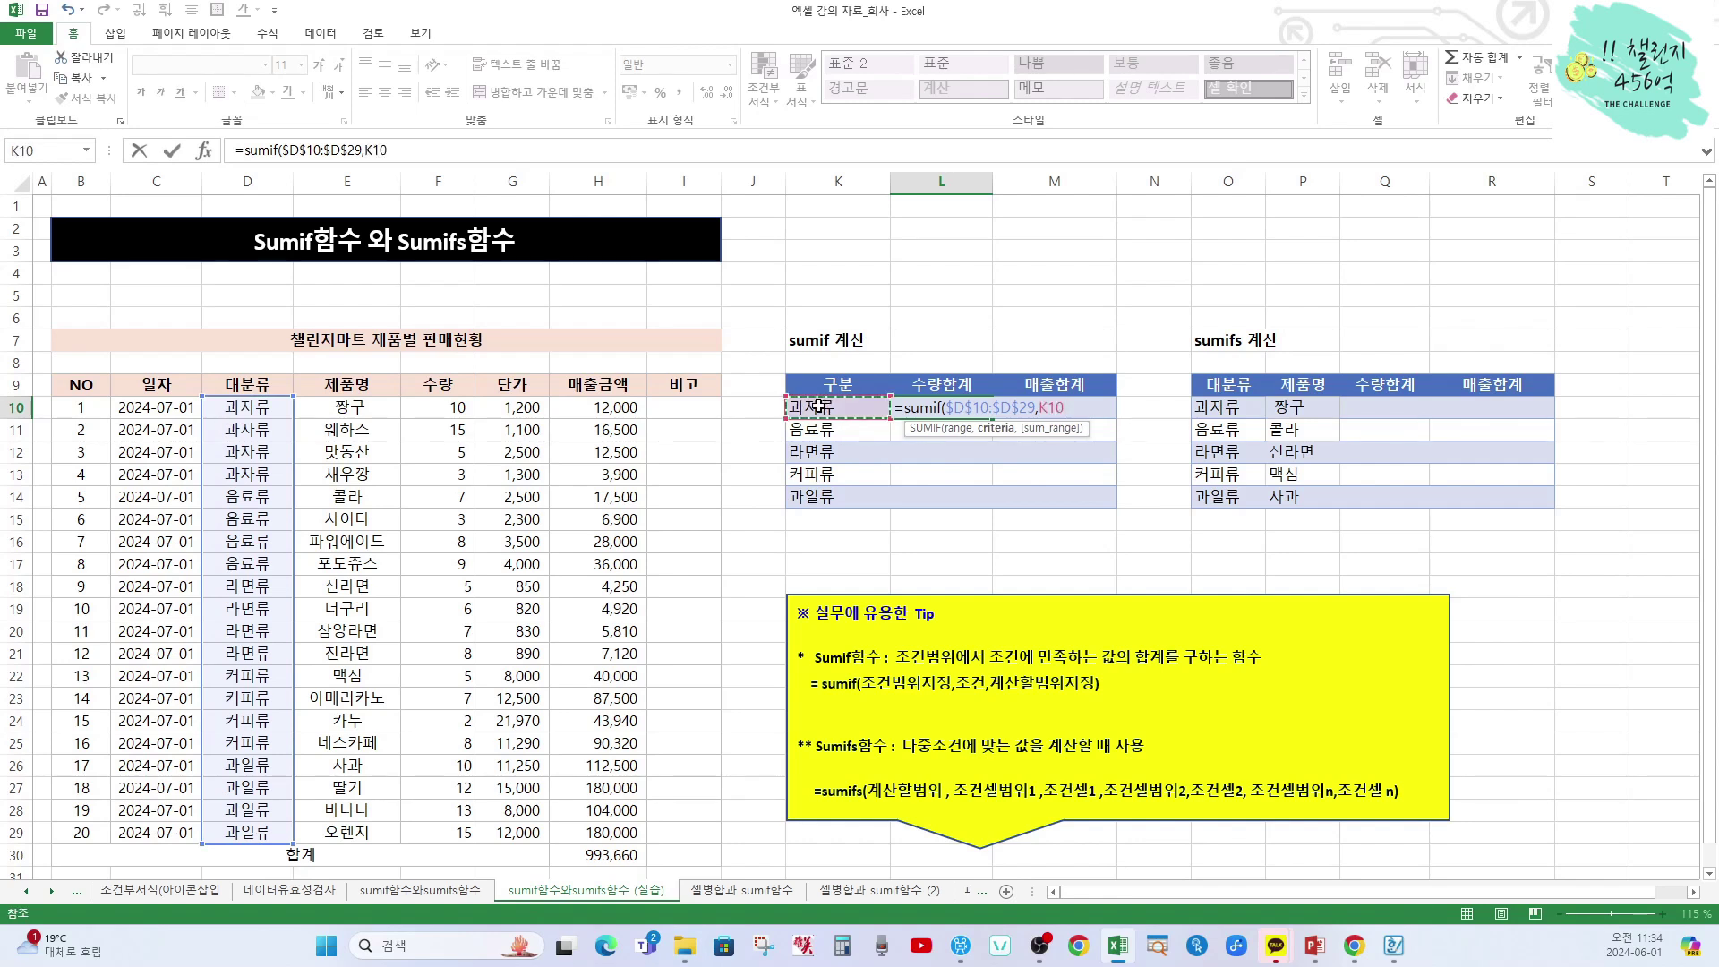
{"action": "type", "text": ","}
{"action": "left_click_drag", "start_coordinate": [442, 412], "coordinate": [426, 848]}
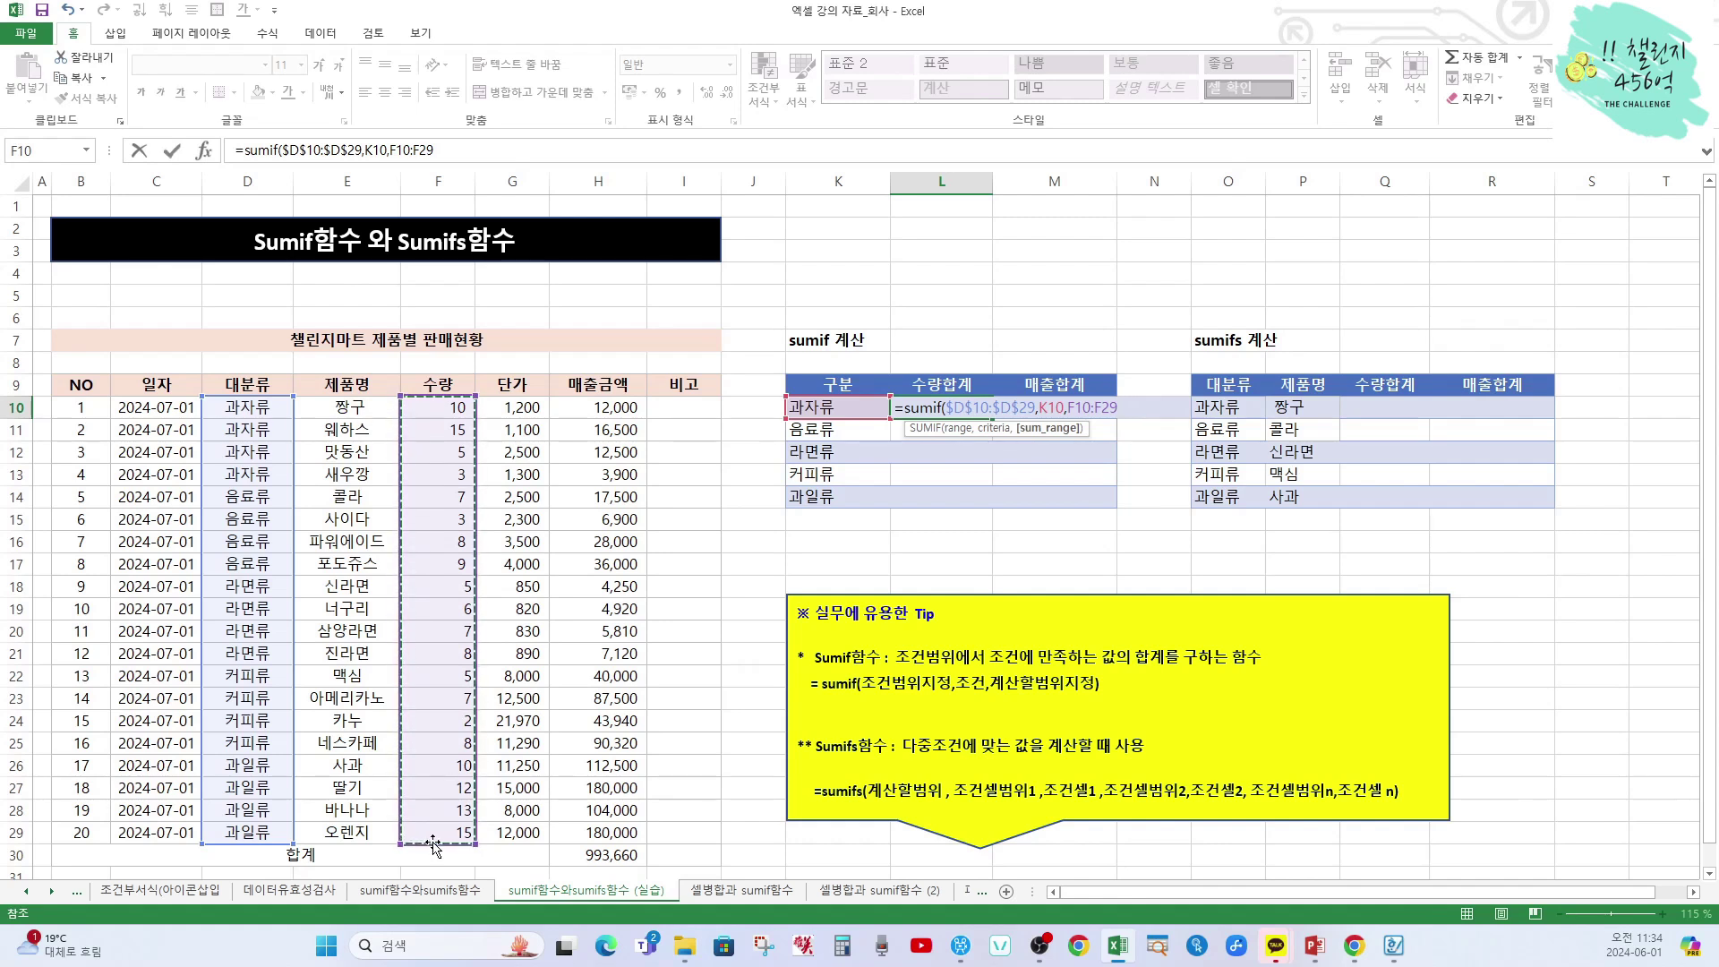
{"action": "key", "text": "F4"}
{"action": "type", "text": ")"}
{"action": "key", "text": "Return"}
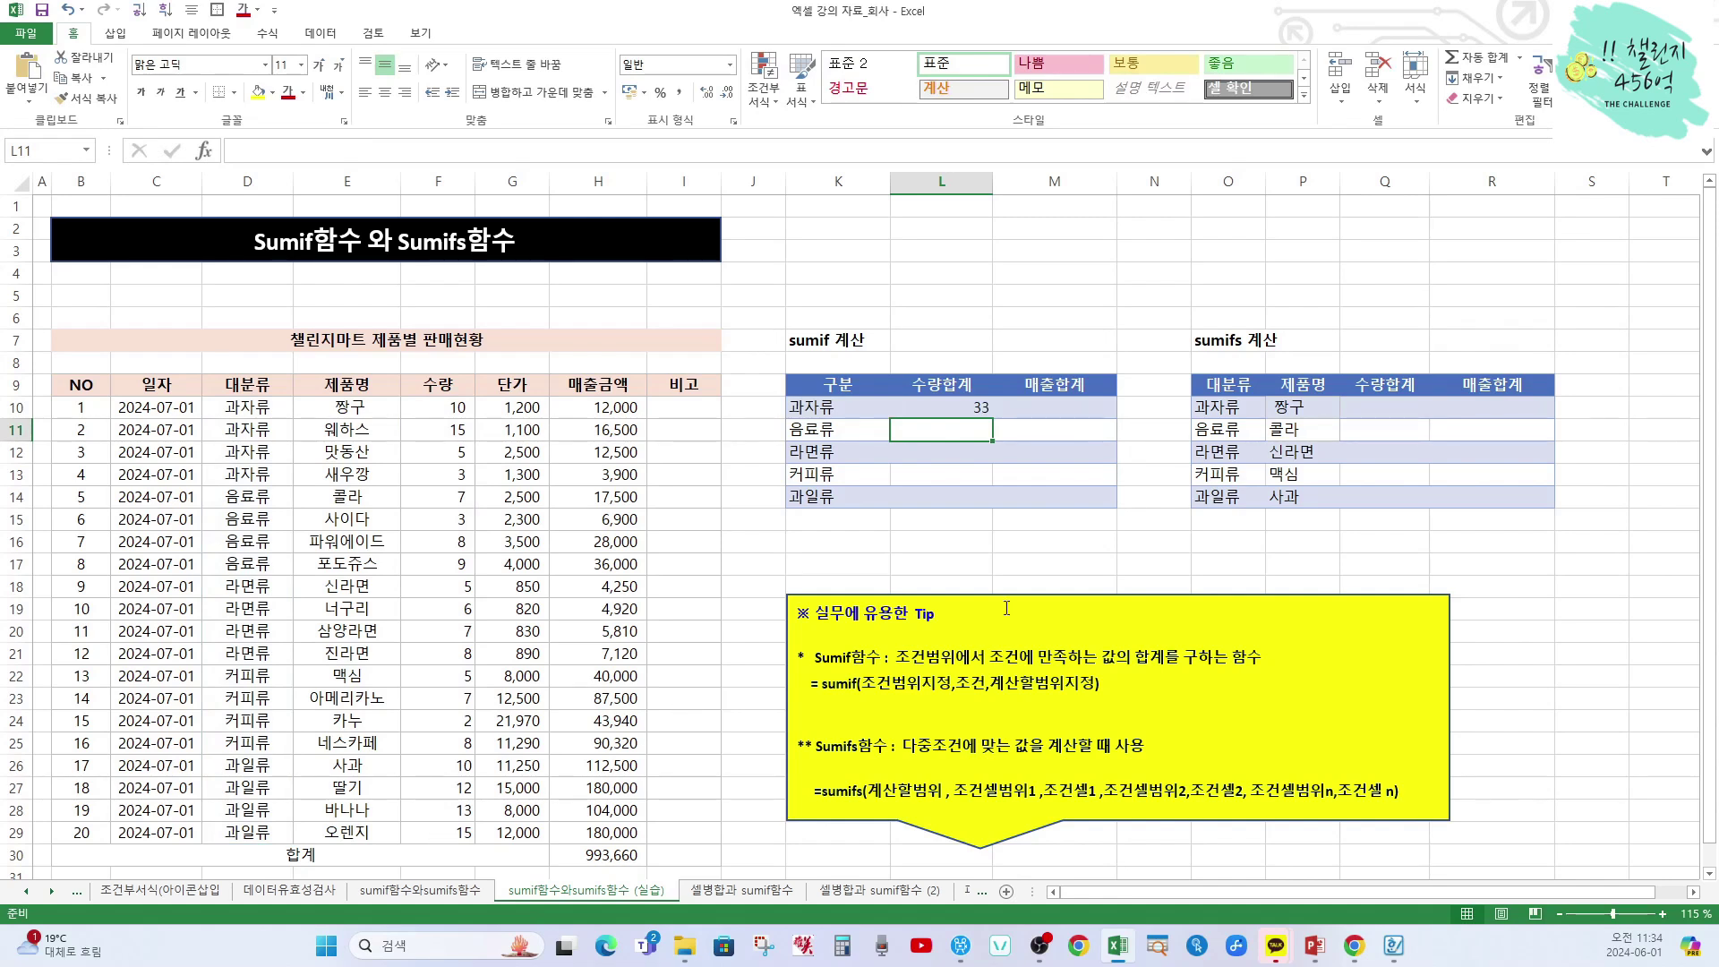
Fill the 수량합계 formula from L10 down through L14 for the remaining categories
{"action": "left_click", "coordinate": [922, 413]}
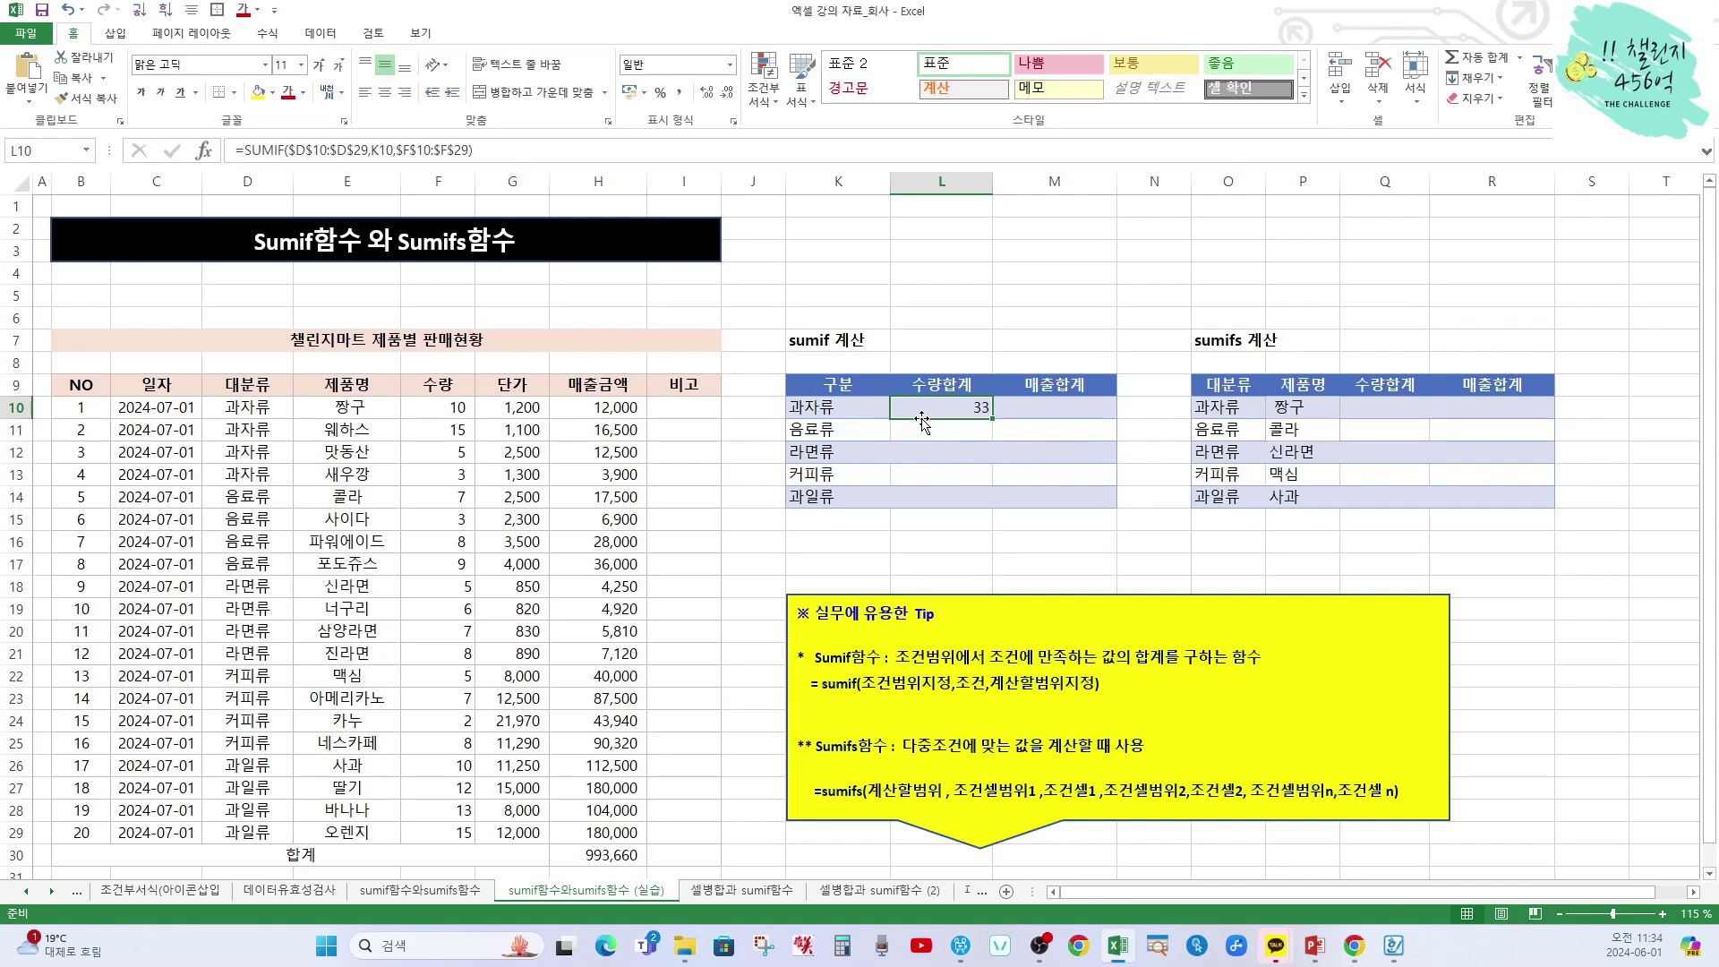
{"action": "left_click", "coordinate": [883, 520]}
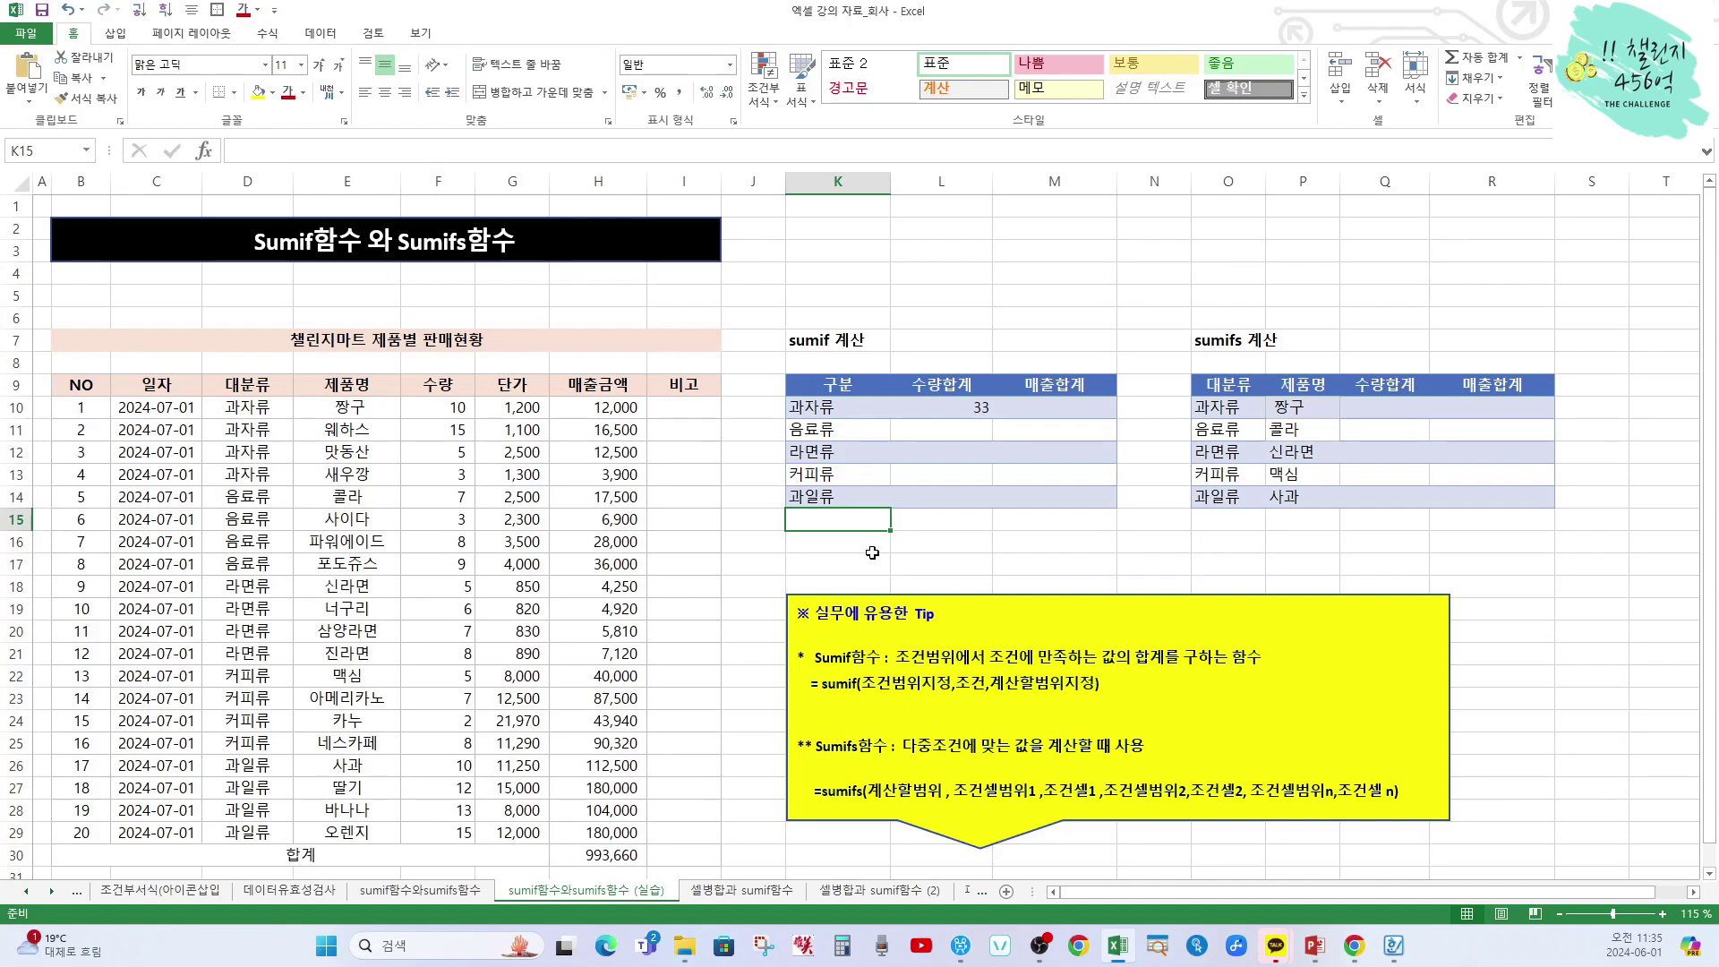
{"action": "left_click", "coordinate": [960, 408]}
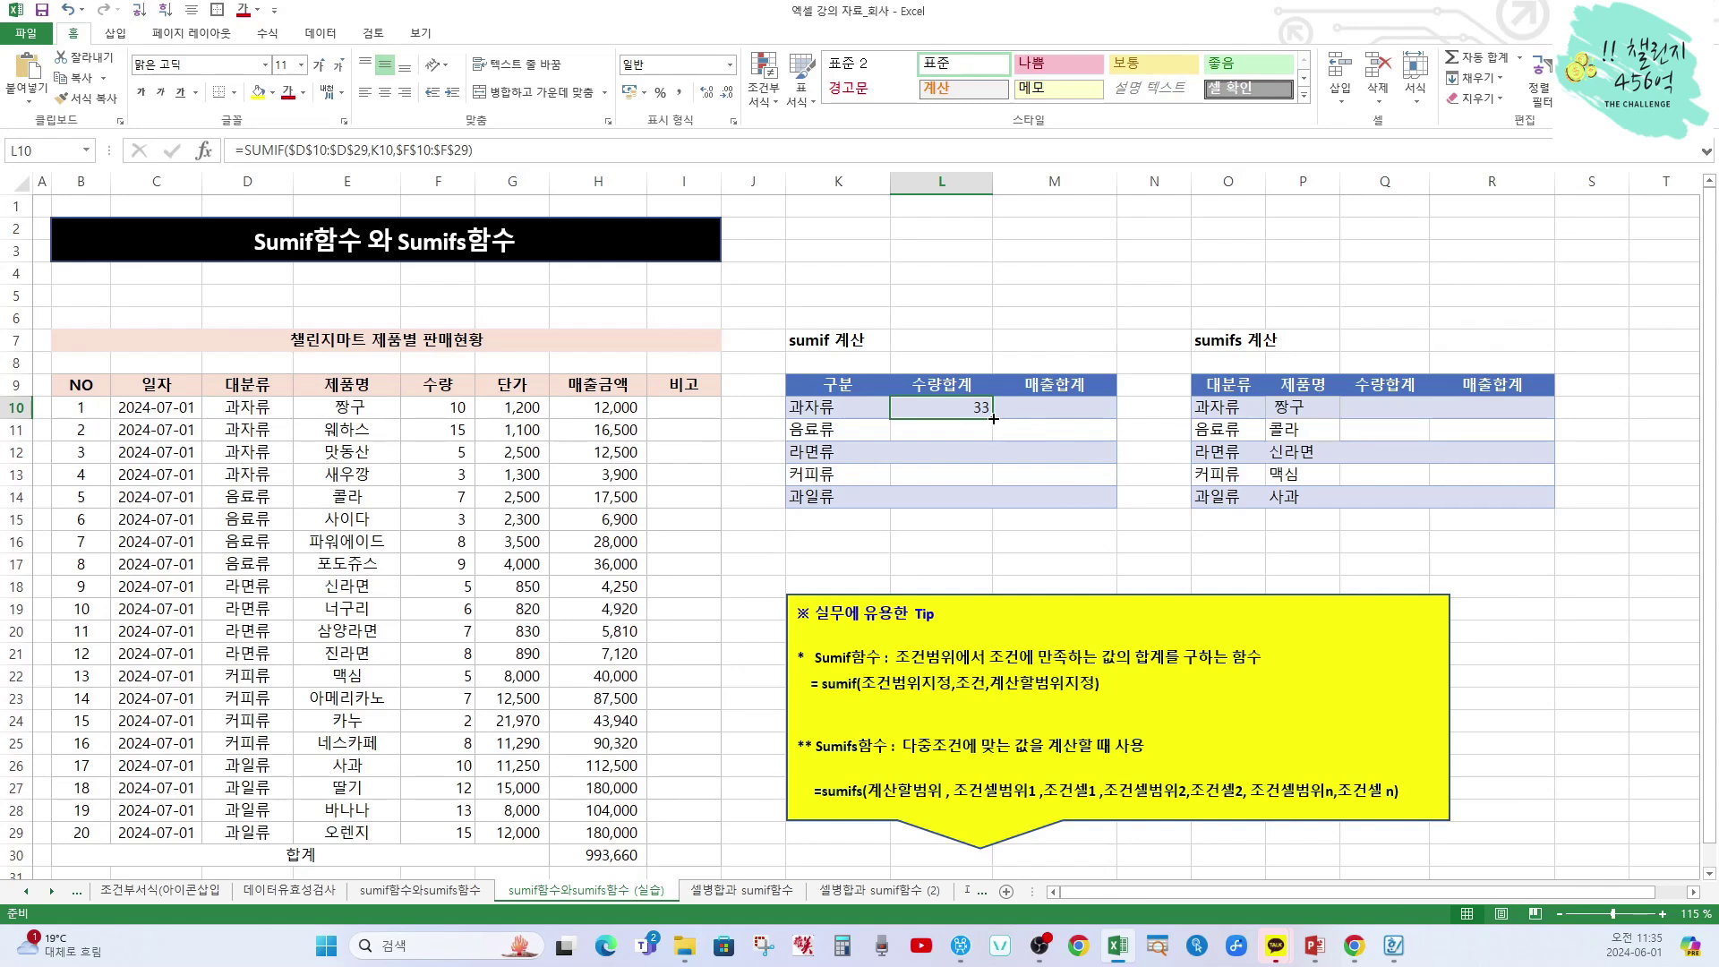
{"action": "double_click", "coordinate": [993, 418]}
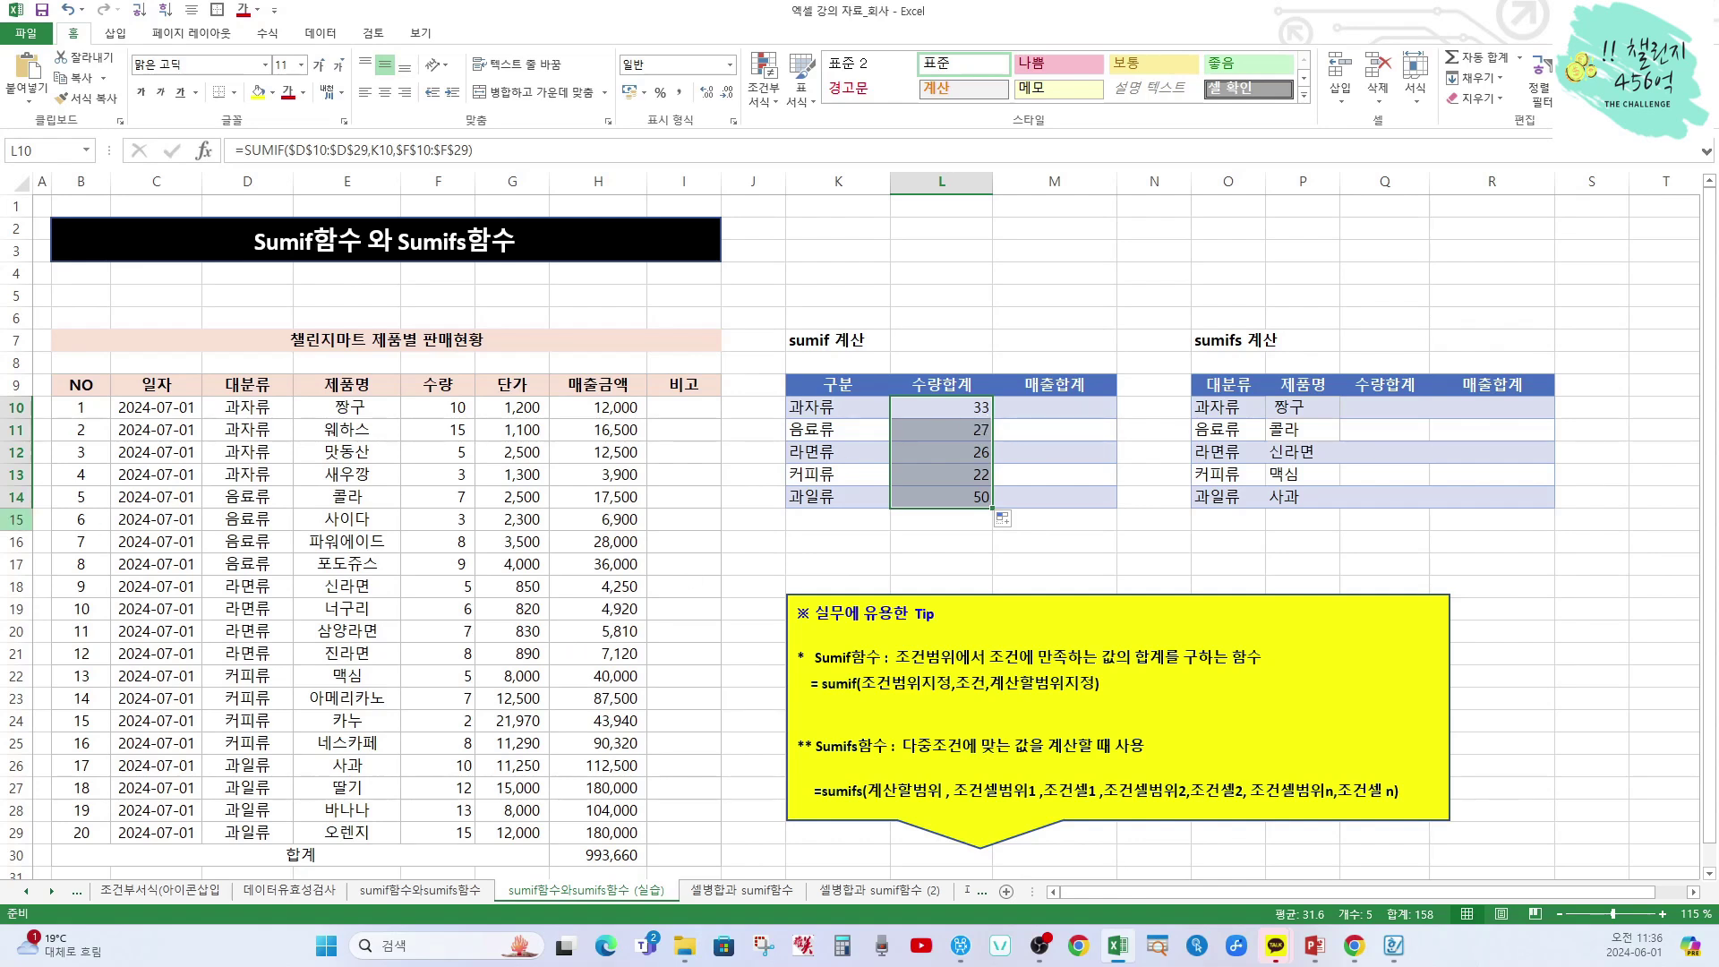
{"action": "left_click", "coordinate": [1065, 521]}
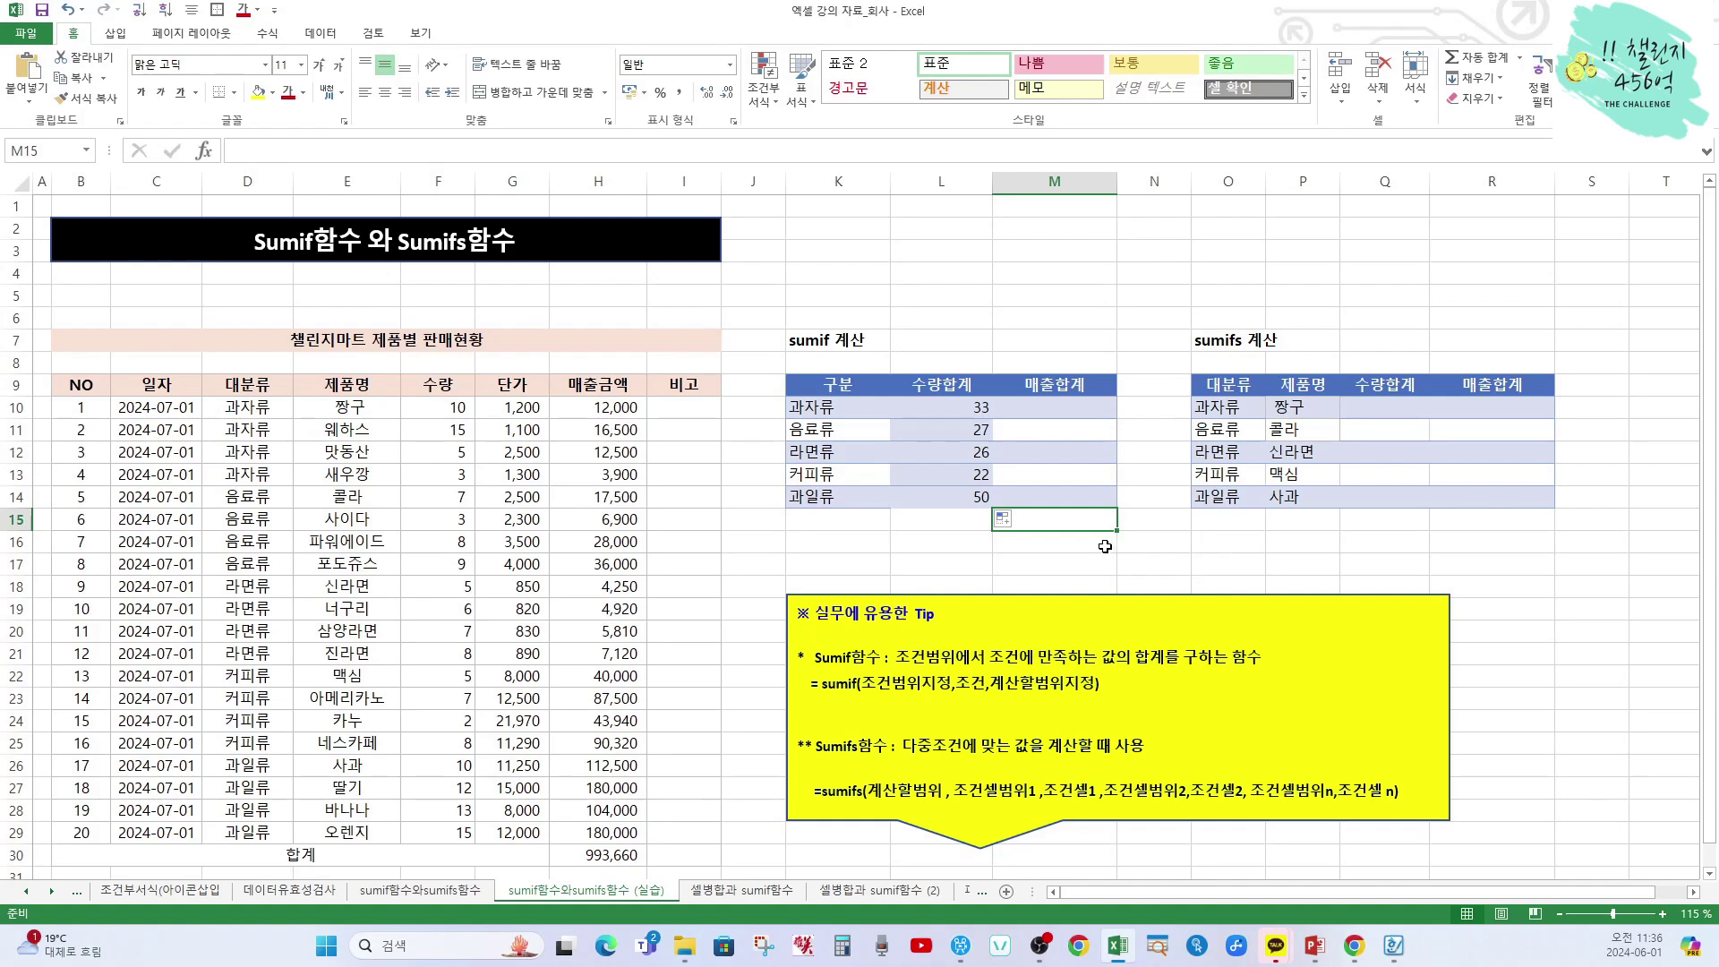
Begin a SUMIF formula in M10, the 과자류 row's 매출합계 cell, with the absolute condition range $D$10:$D$29
{"action": "left_click", "coordinate": [1062, 411]}
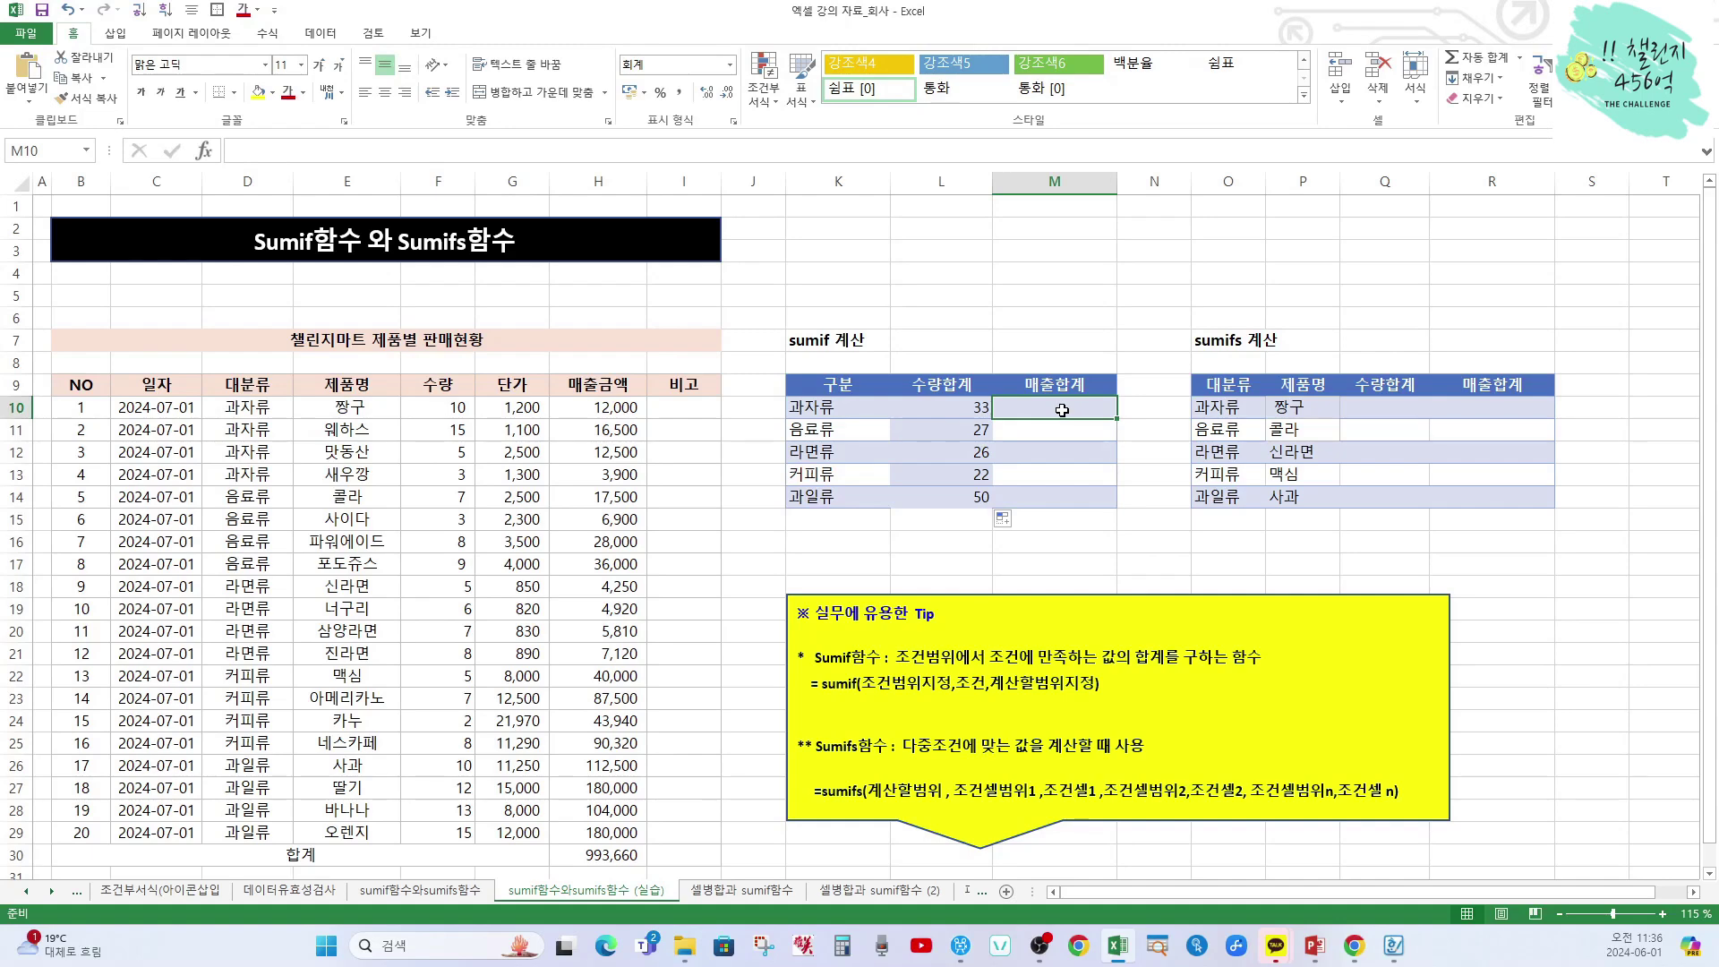
{"action": "type", "text": "="}
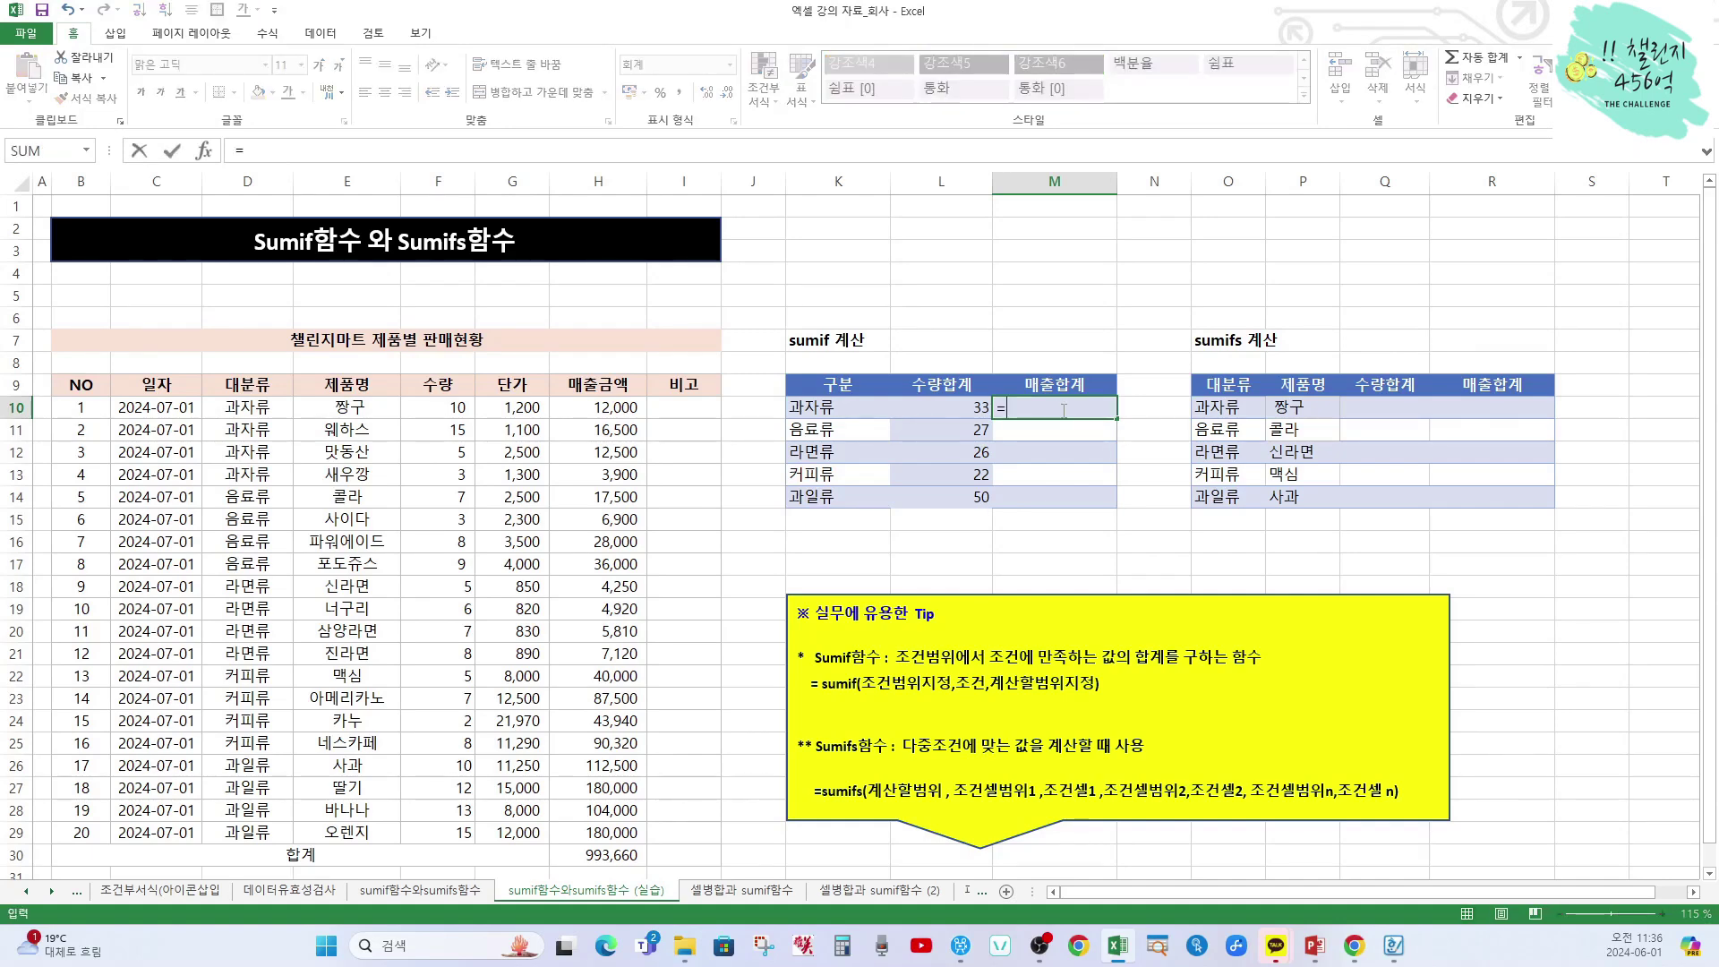
{"action": "type", "text": "sumif"}
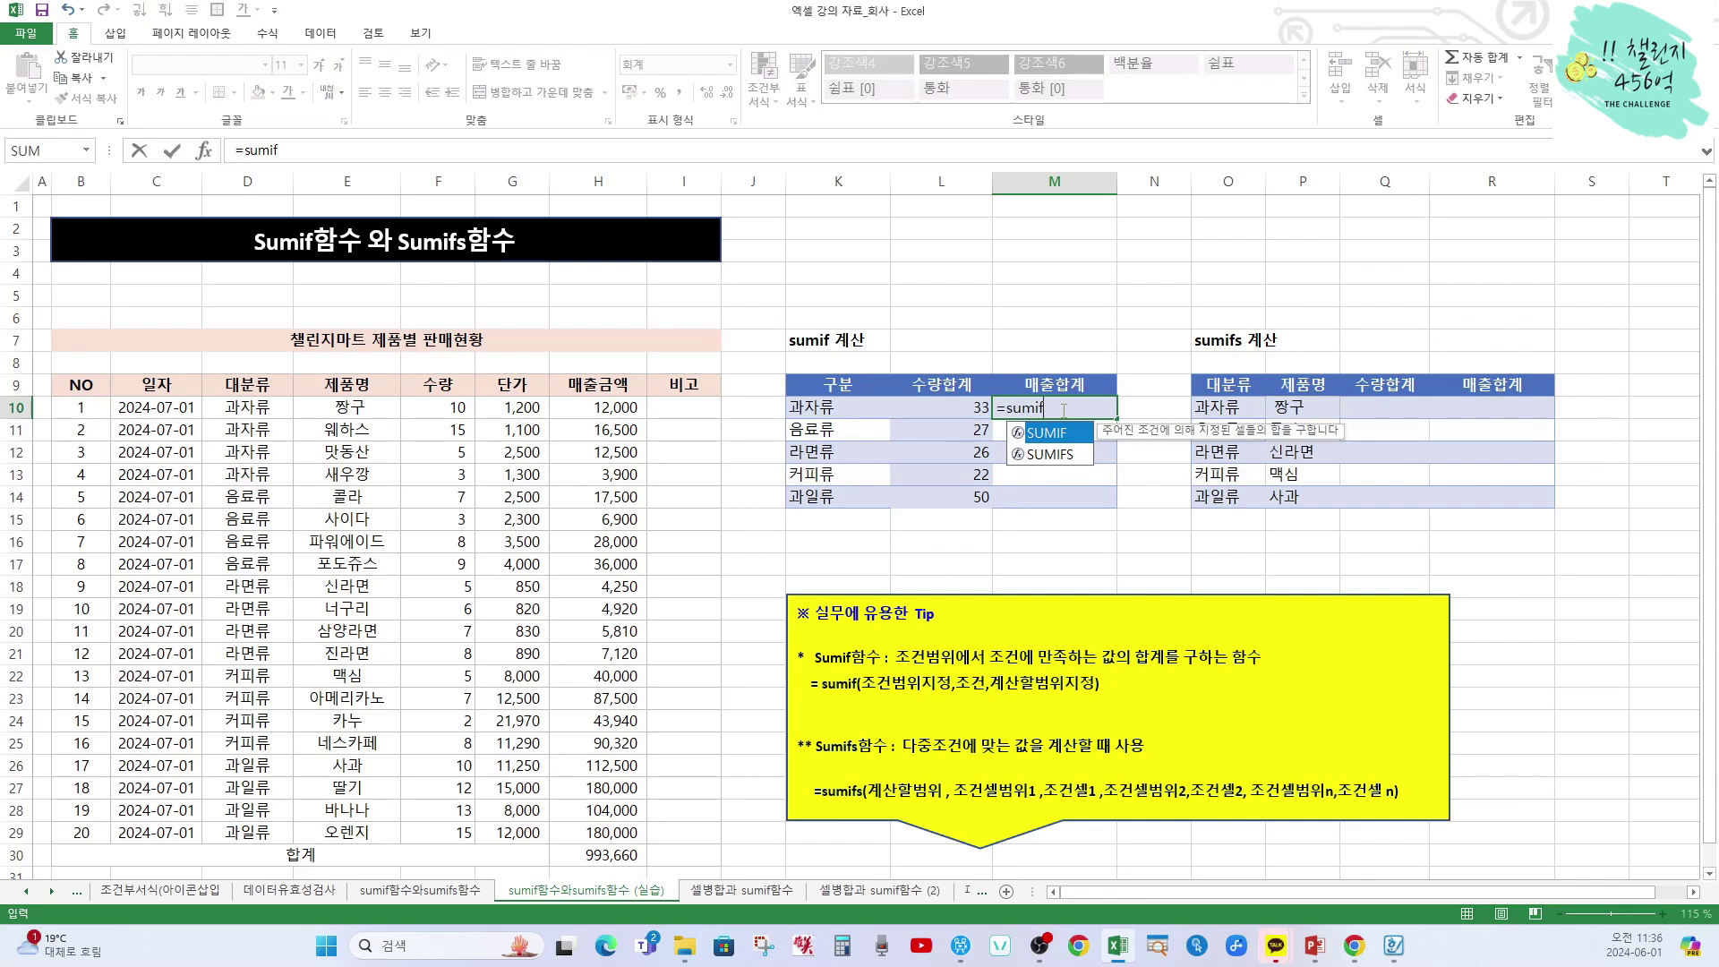
{"action": "type", "text": "("}
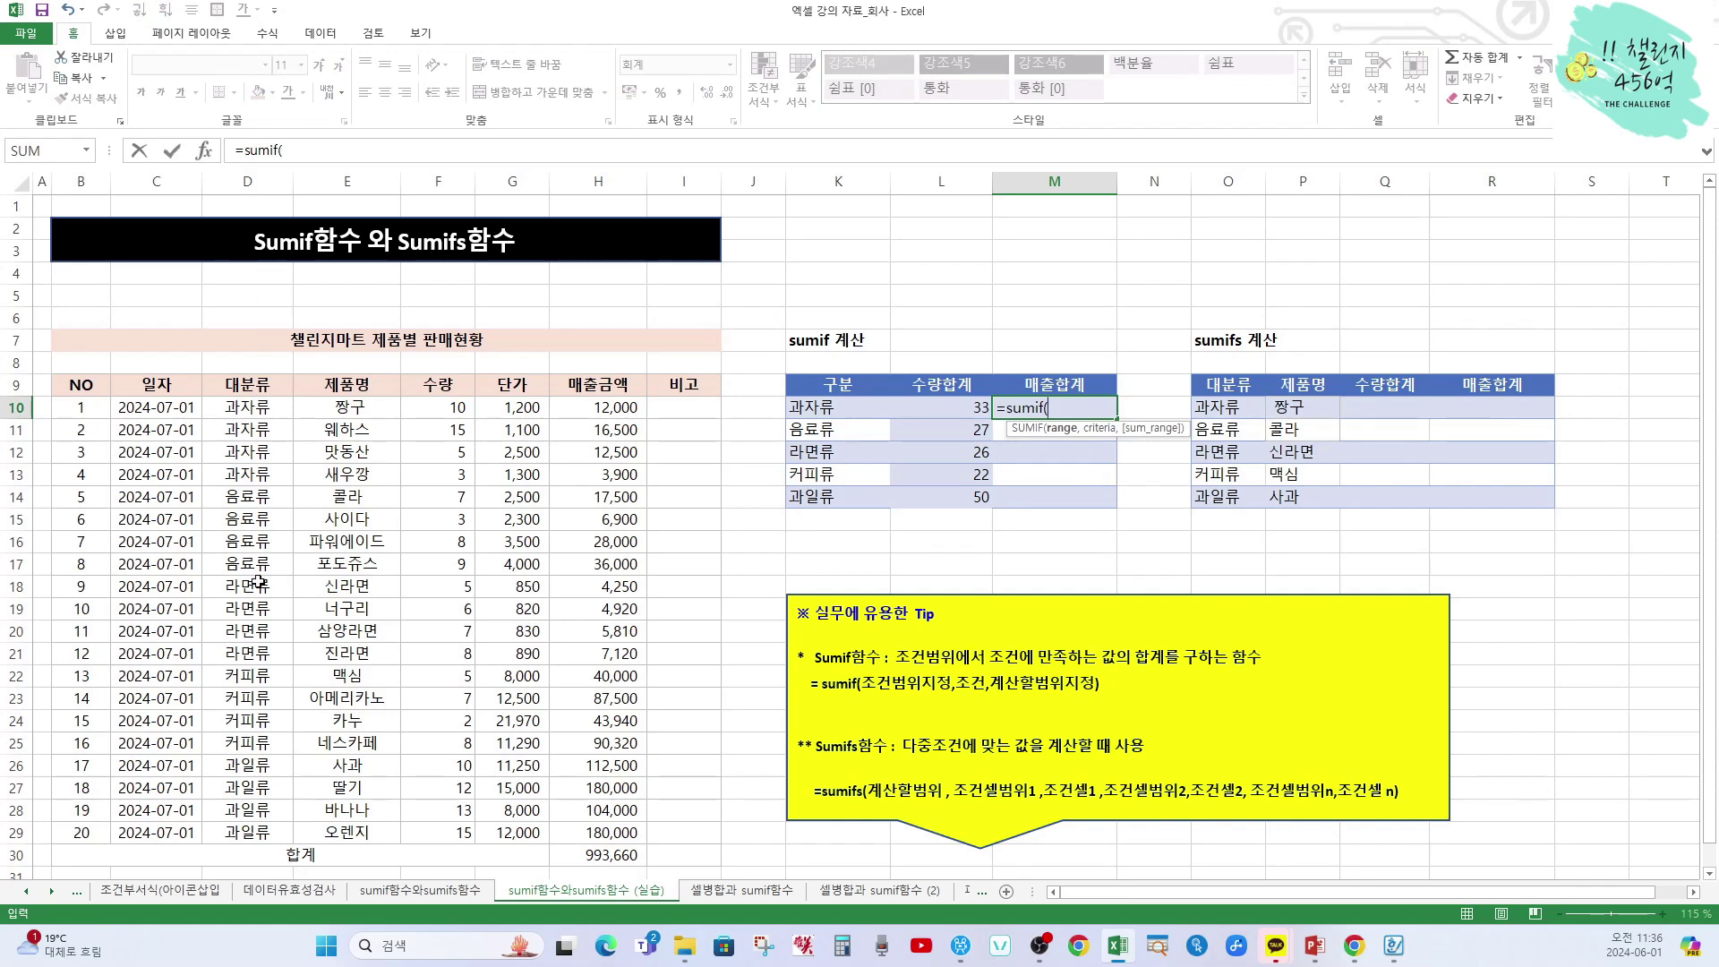
{"action": "left_click_drag", "start_coordinate": [242, 402], "coordinate": [236, 712]}
{"action": "left_click_drag", "start_coordinate": [237, 769], "coordinate": [246, 828]}
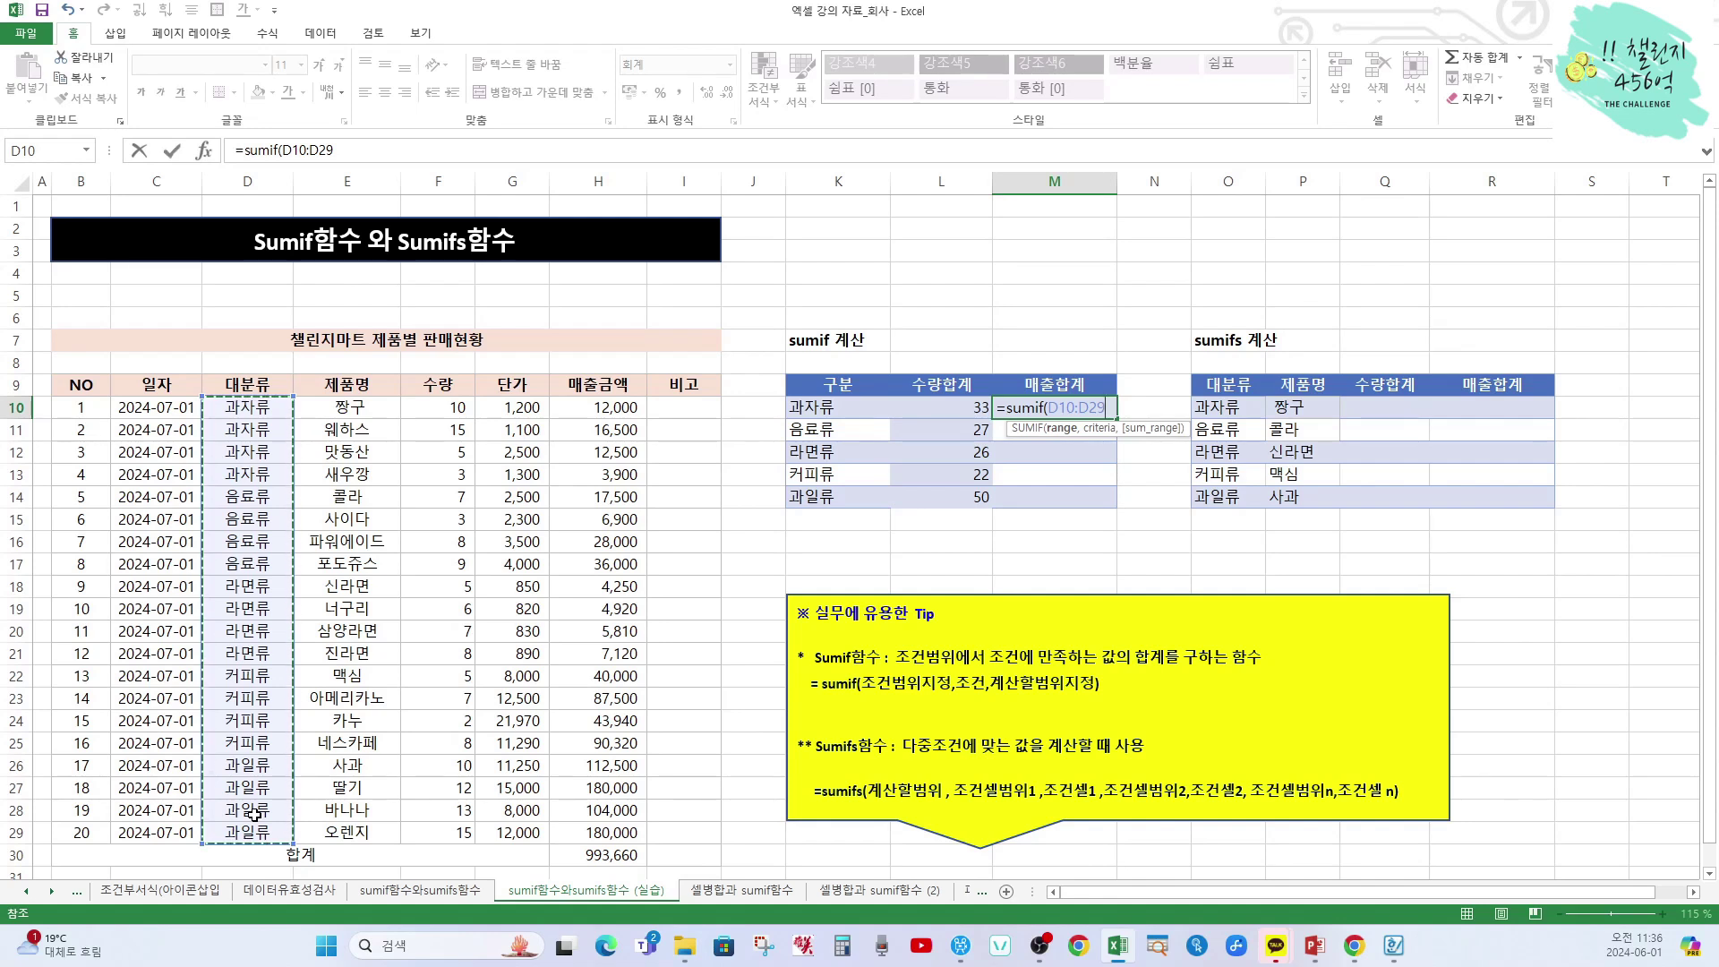
{"action": "key", "text": "F4"}
{"action": "type", "text": ","}
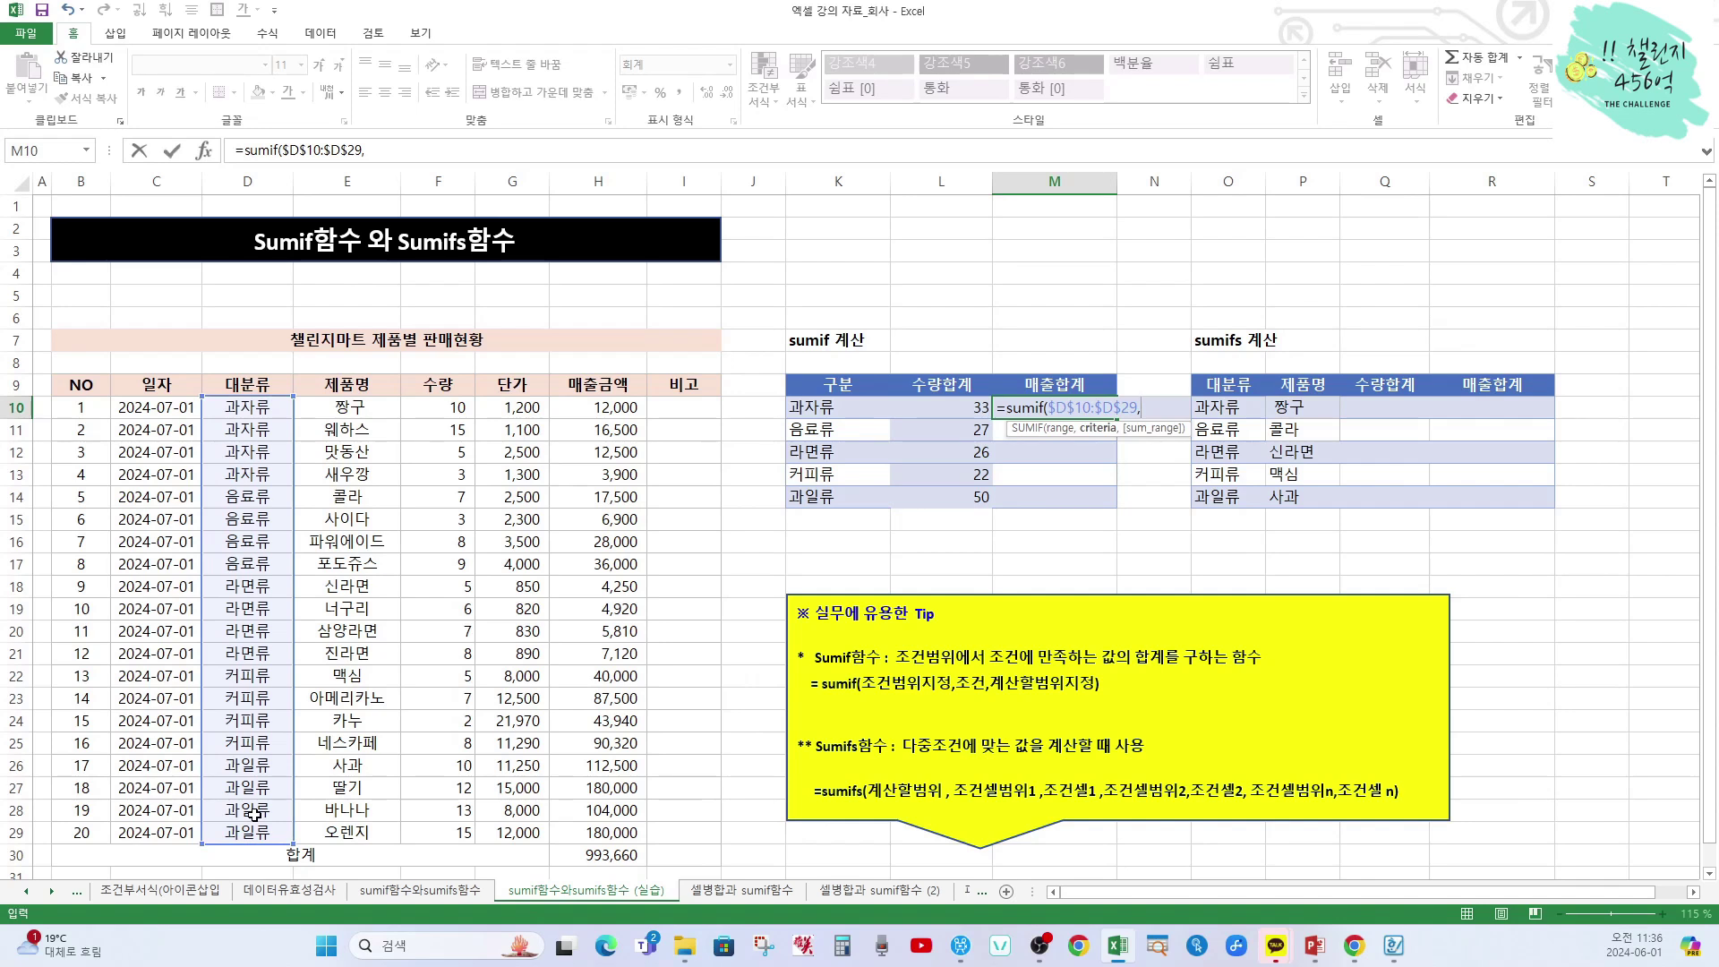
Complete the M10 SUMIF formula with K10 as the criterion and $H$10:$H$29 as the absolute sum range
{"action": "left_click", "coordinate": [817, 408]}
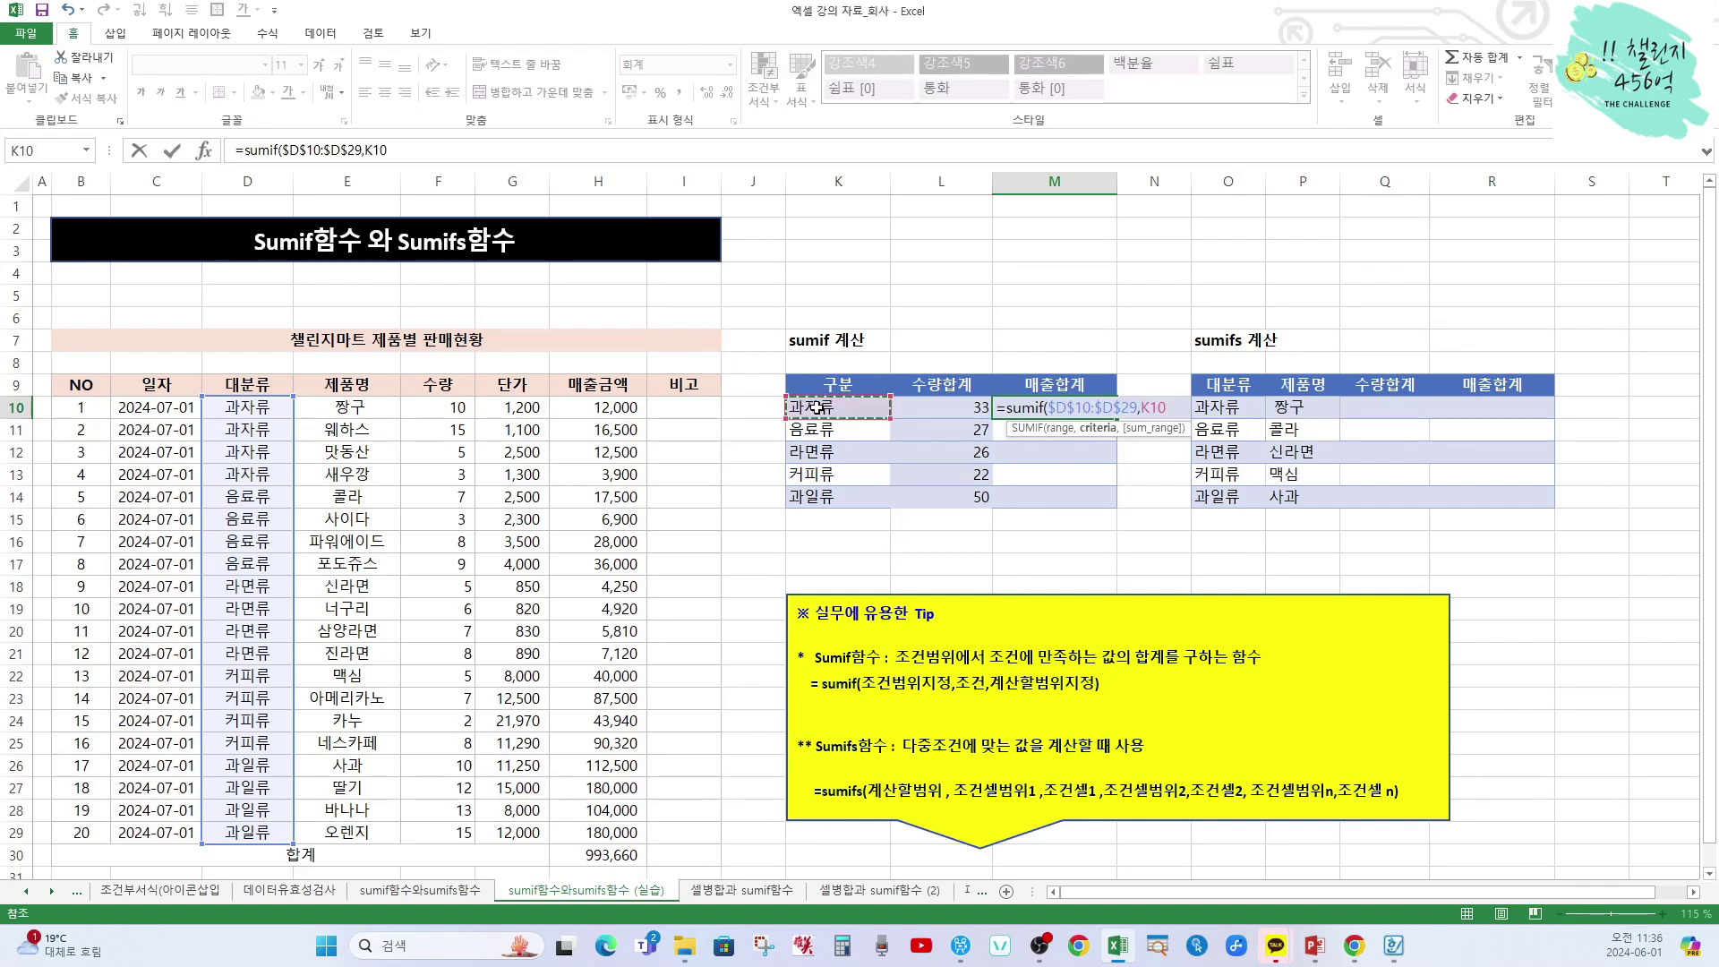
{"action": "type", "text": ","}
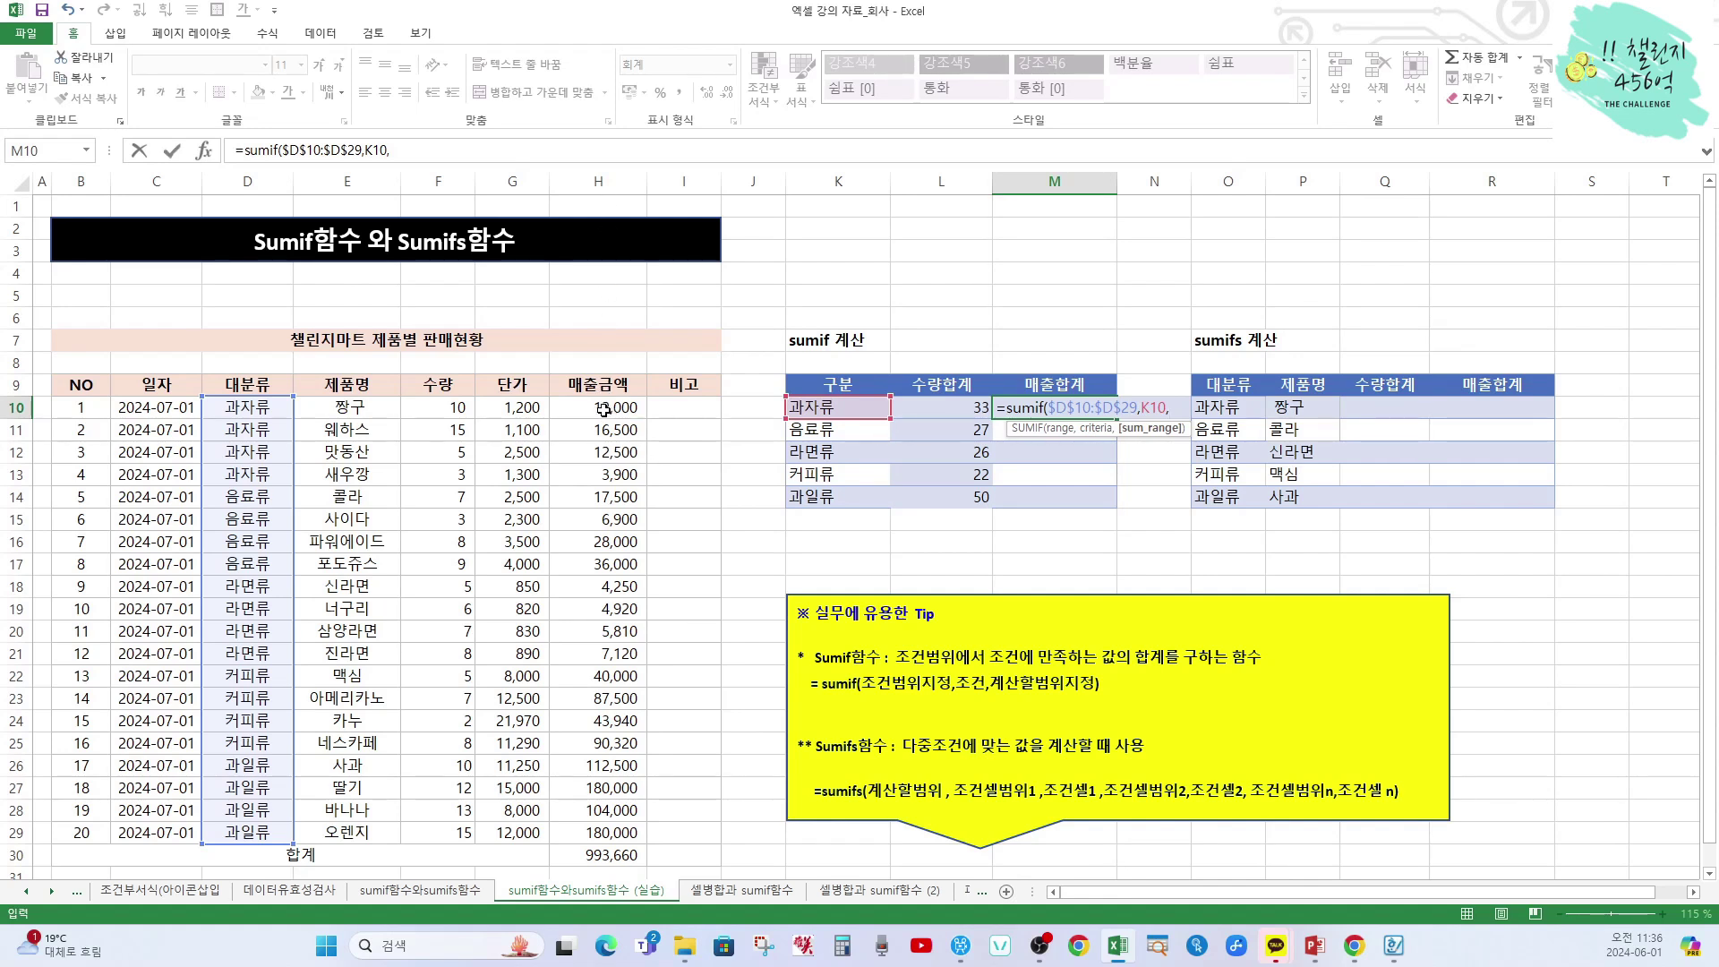
{"action": "left_click_drag", "start_coordinate": [599, 409], "coordinate": [584, 836]}
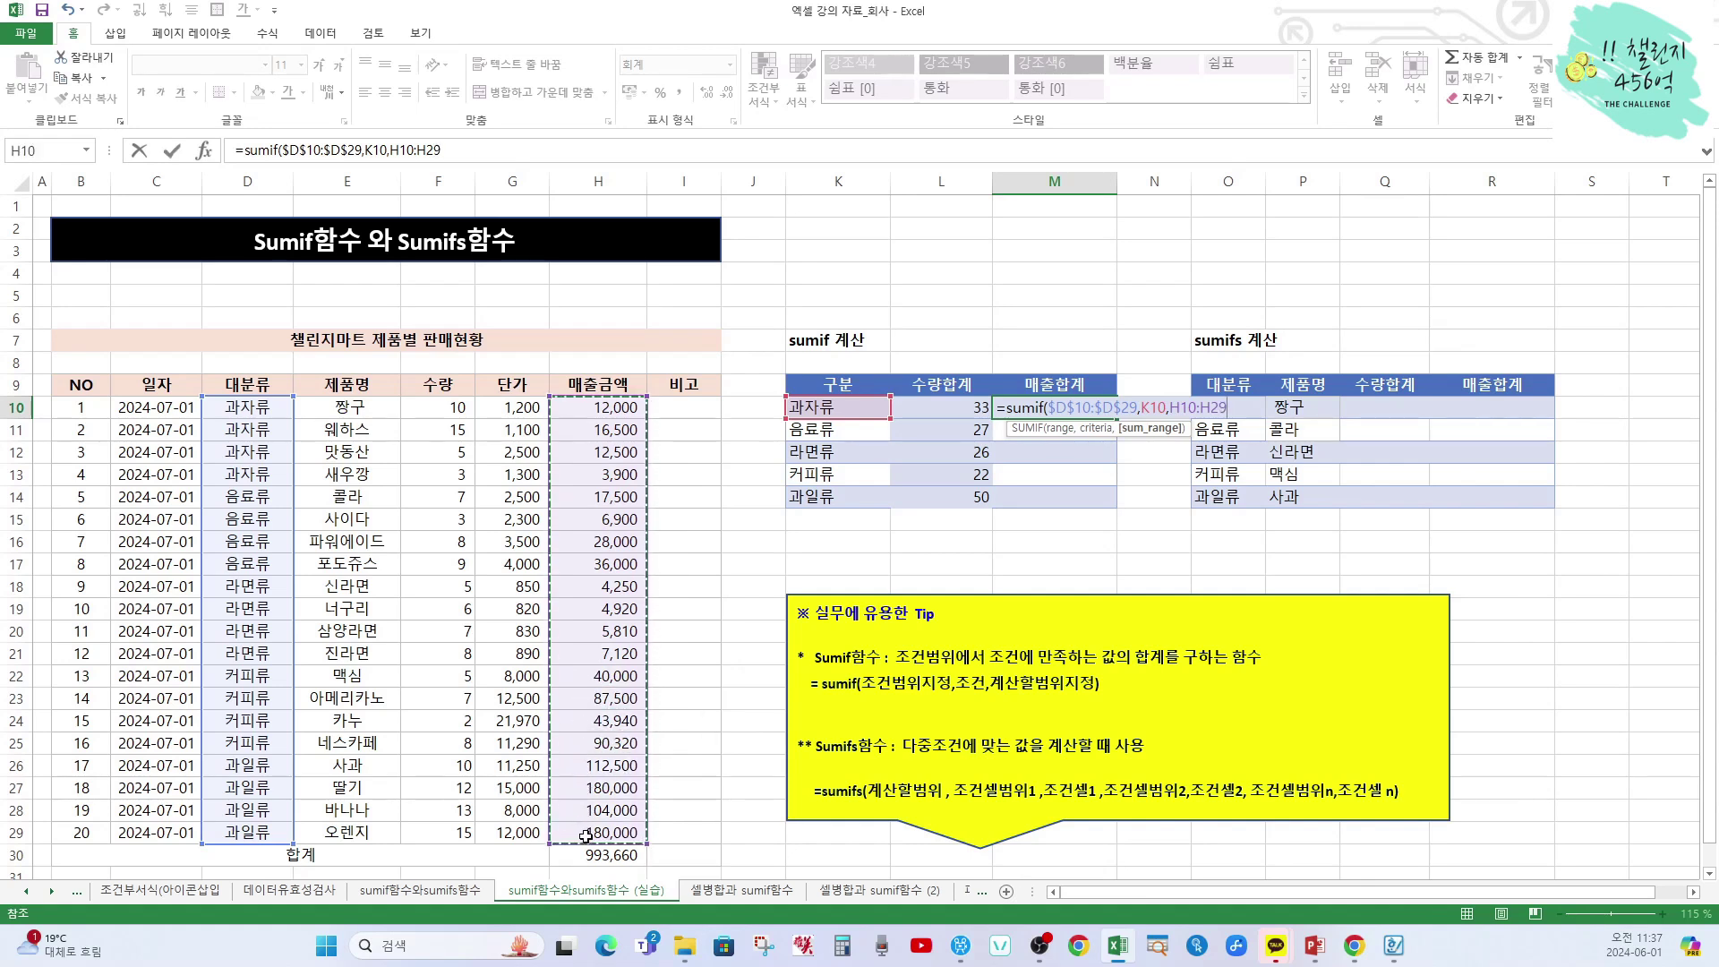
{"action": "key", "text": "F4"}
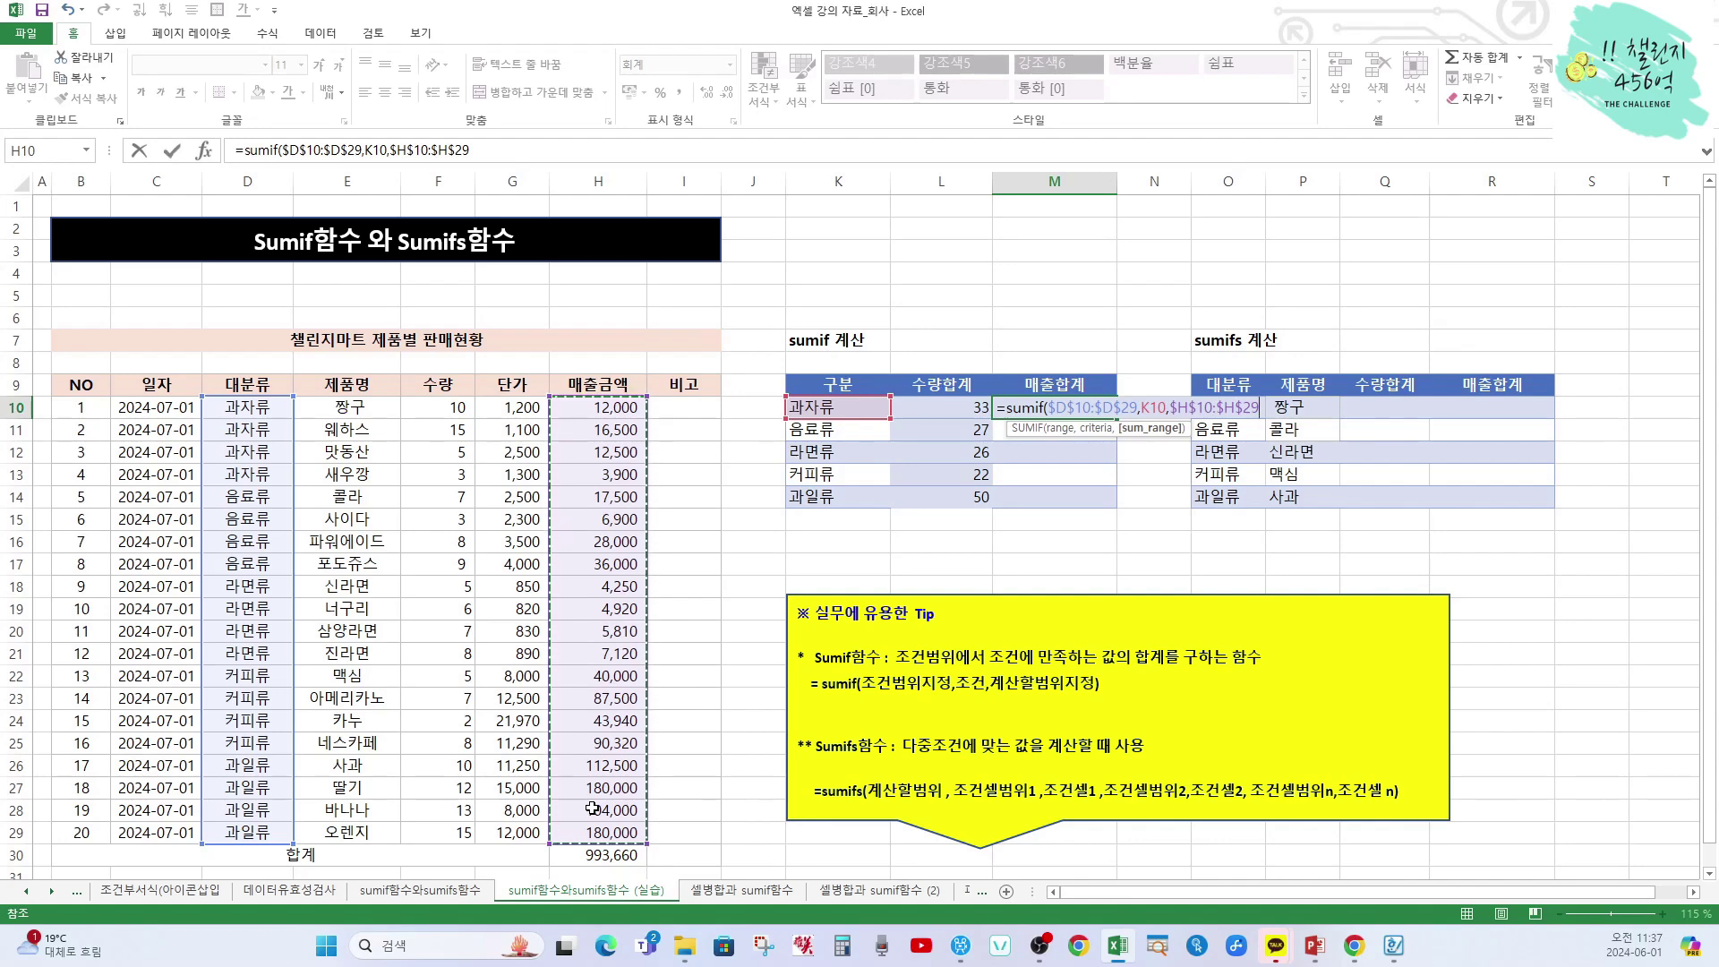
{"action": "type", "text": ")"}
{"action": "key", "text": "Return"}
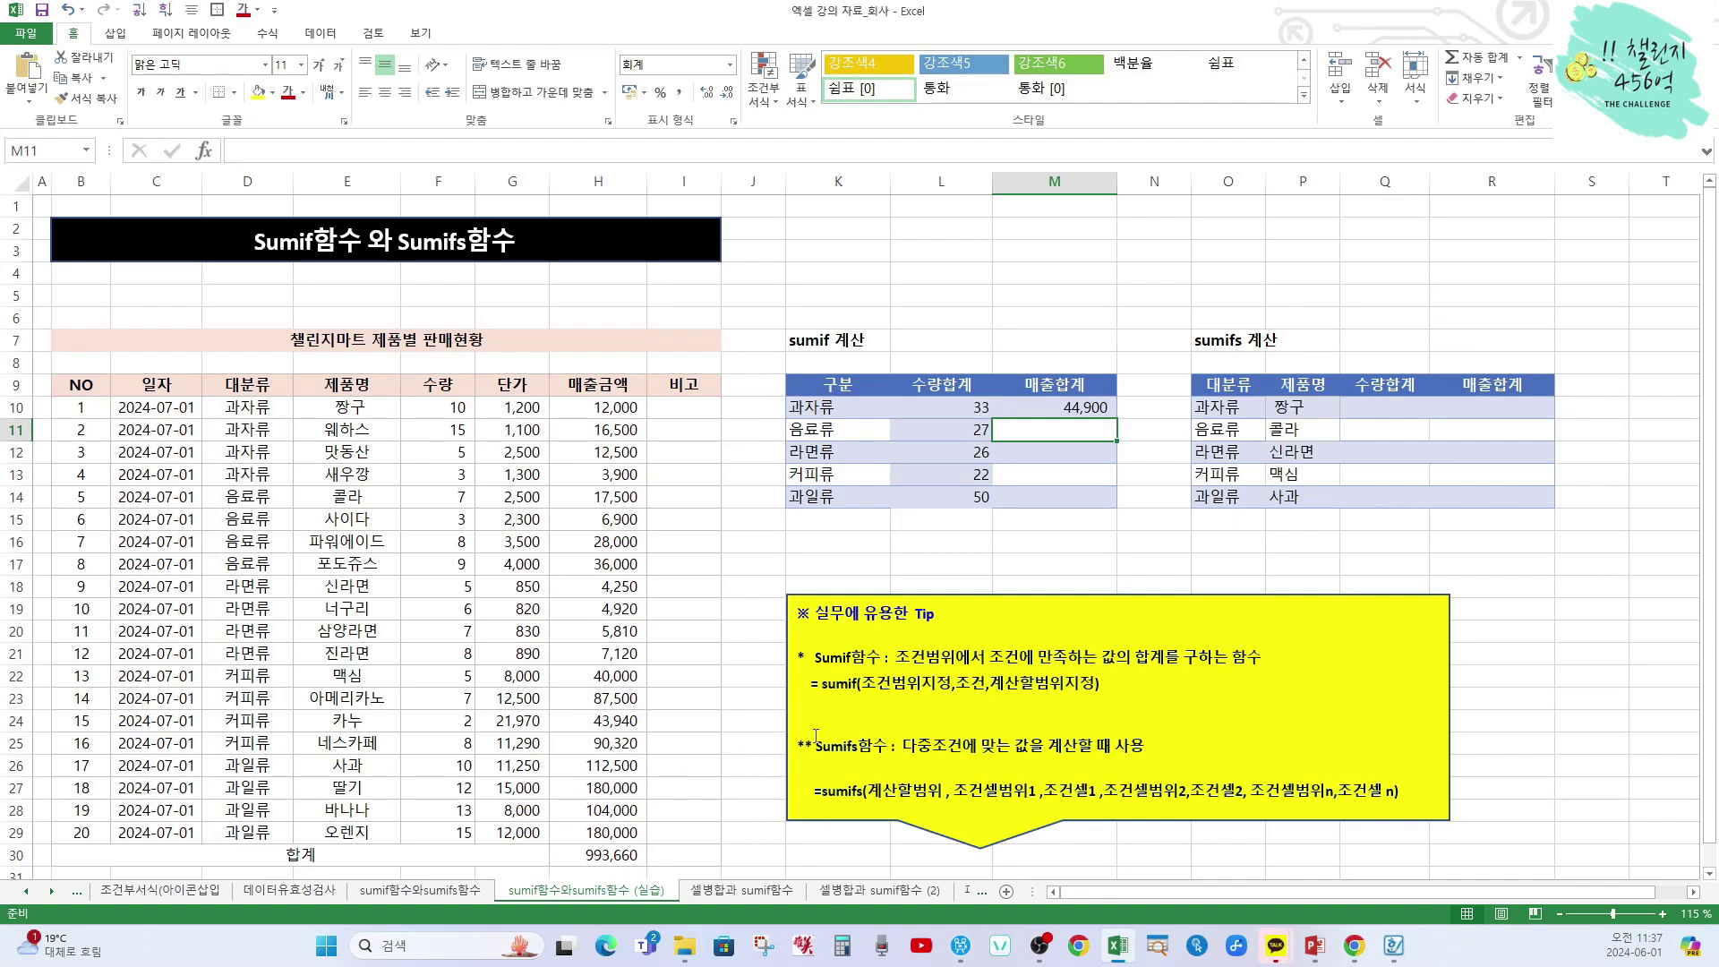
Fill the 매출합계 formula from M10 down through M14 for the remaining categories
{"action": "left_click", "coordinate": [1065, 404]}
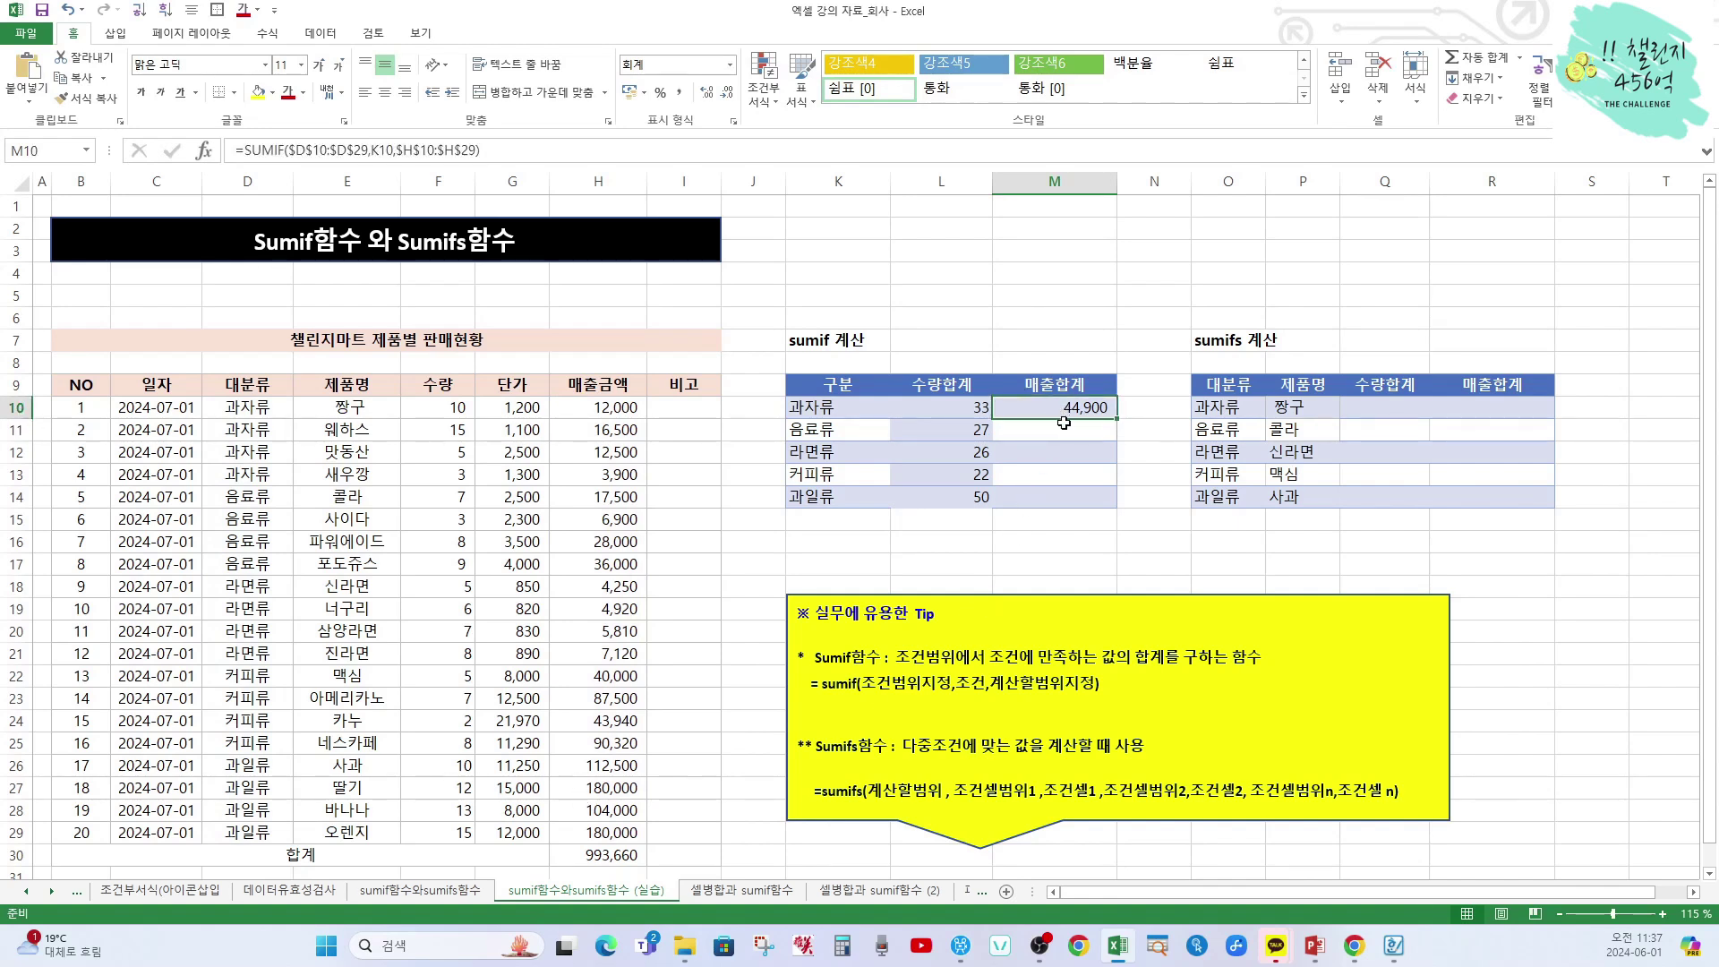
{"action": "double_click", "coordinate": [1117, 419]}
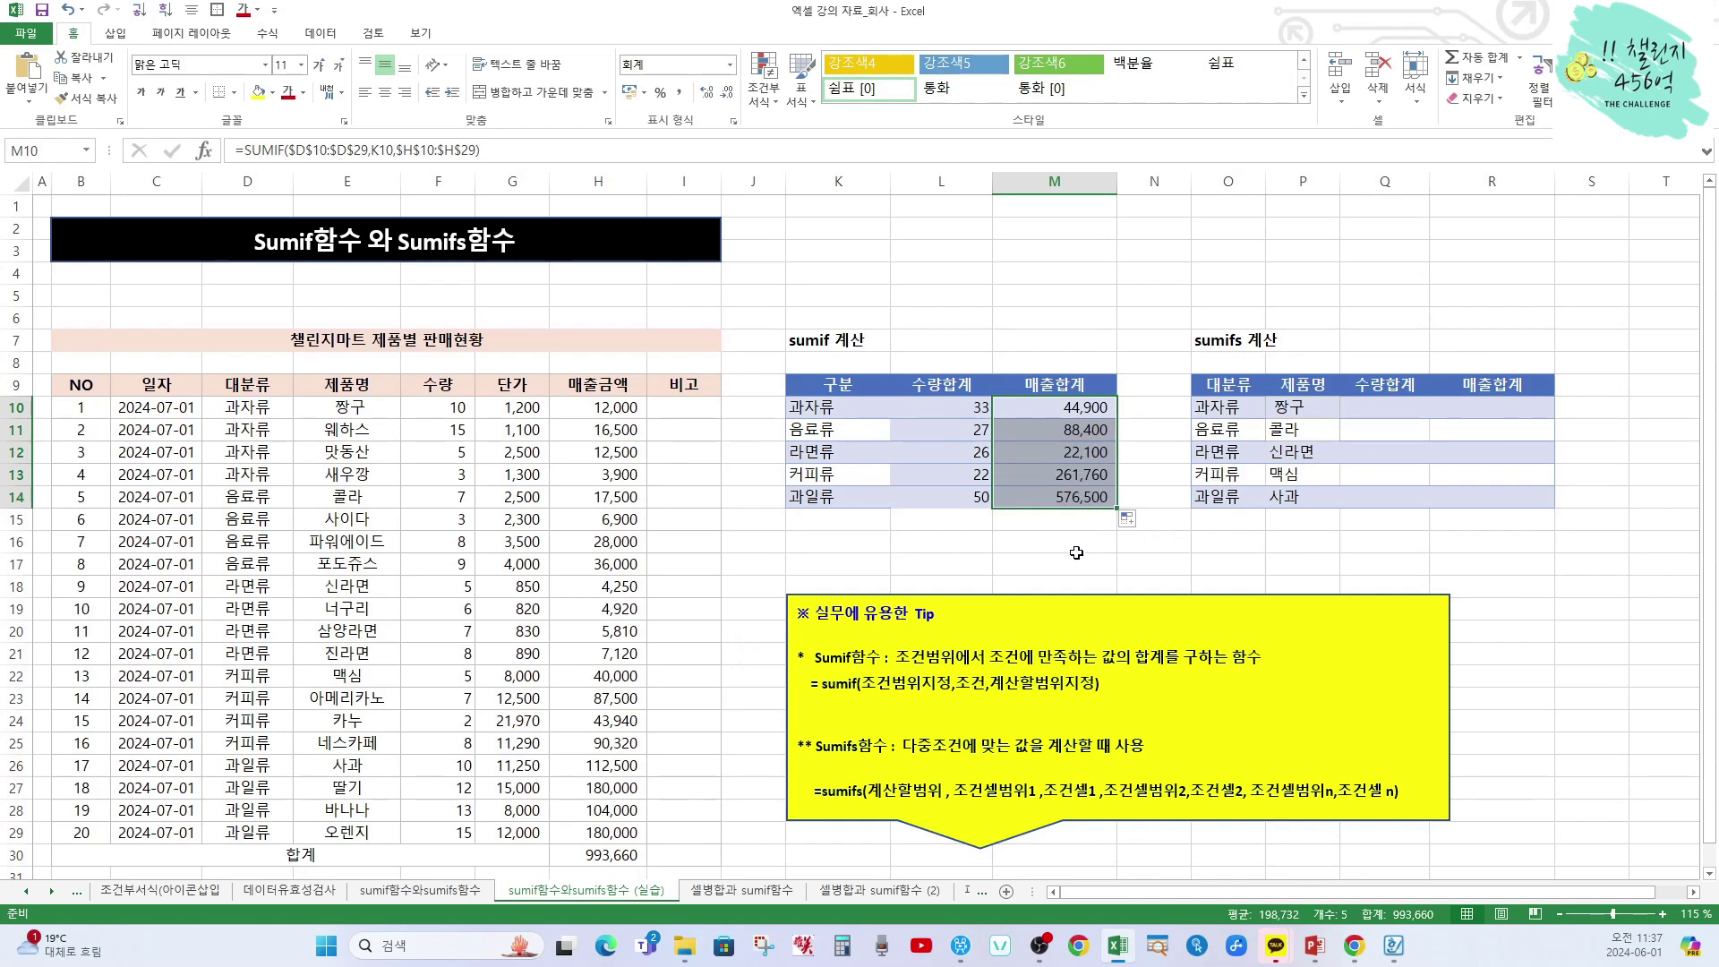
{"action": "left_click", "coordinate": [1378, 543]}
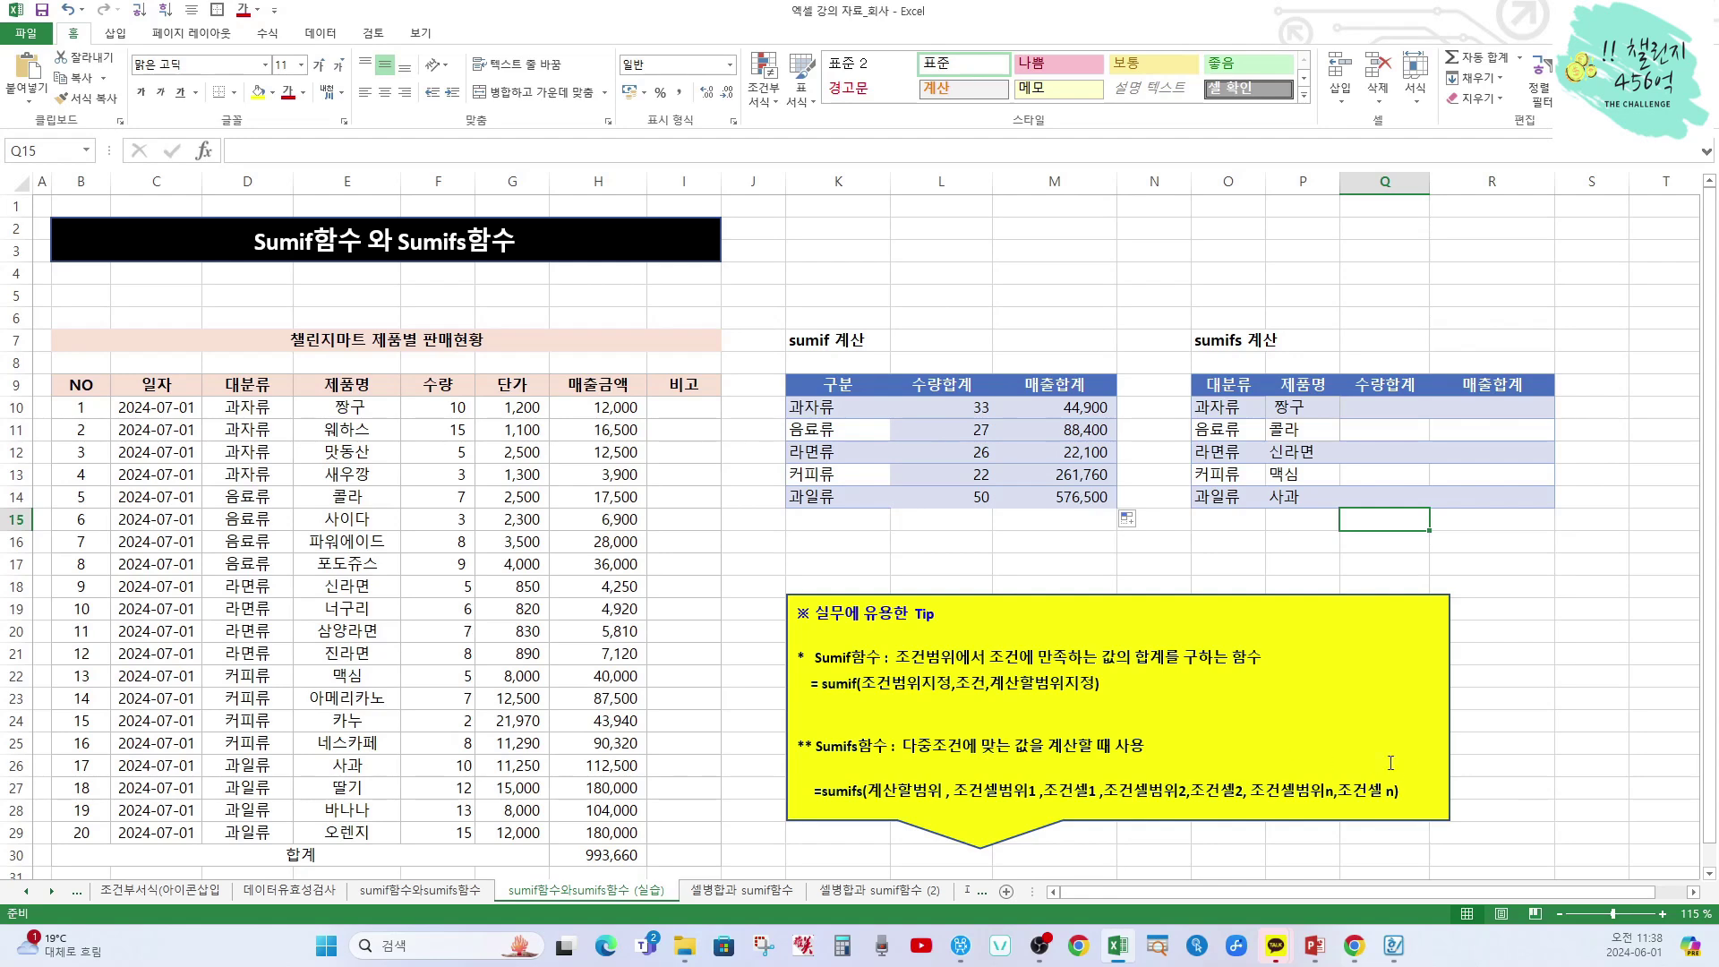
Begin a SUMIFS formula in Q10, the 짱구 row's 수량합계 cell, with the absolute sum range $F$10:$F$29
{"action": "scroll", "coordinate": [1390, 763], "scroll_direction": "up", "scroll_amount": 3, "text": "ctrl"}
{"action": "scroll", "coordinate": [1378, 743], "scroll_direction": "down", "scroll_amount": 4}
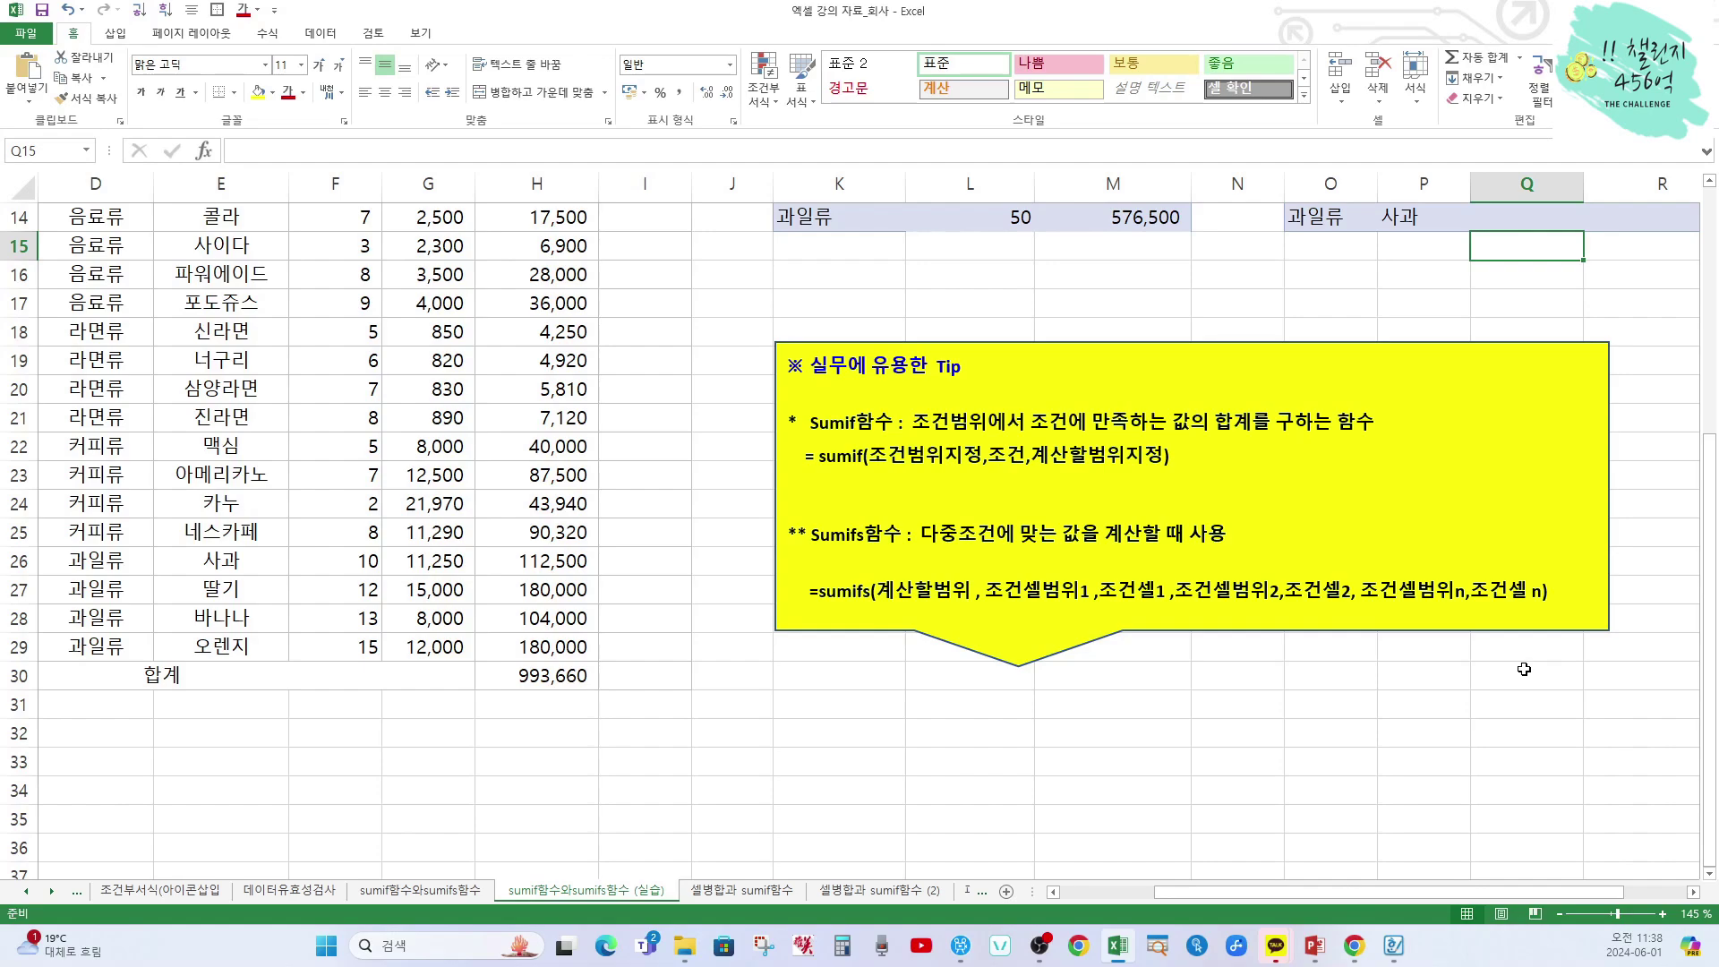
{"action": "scroll", "coordinate": [1526, 669], "scroll_direction": "up", "scroll_amount": 3}
{"action": "scroll", "coordinate": [1527, 668], "scroll_direction": "down", "scroll_amount": 4}
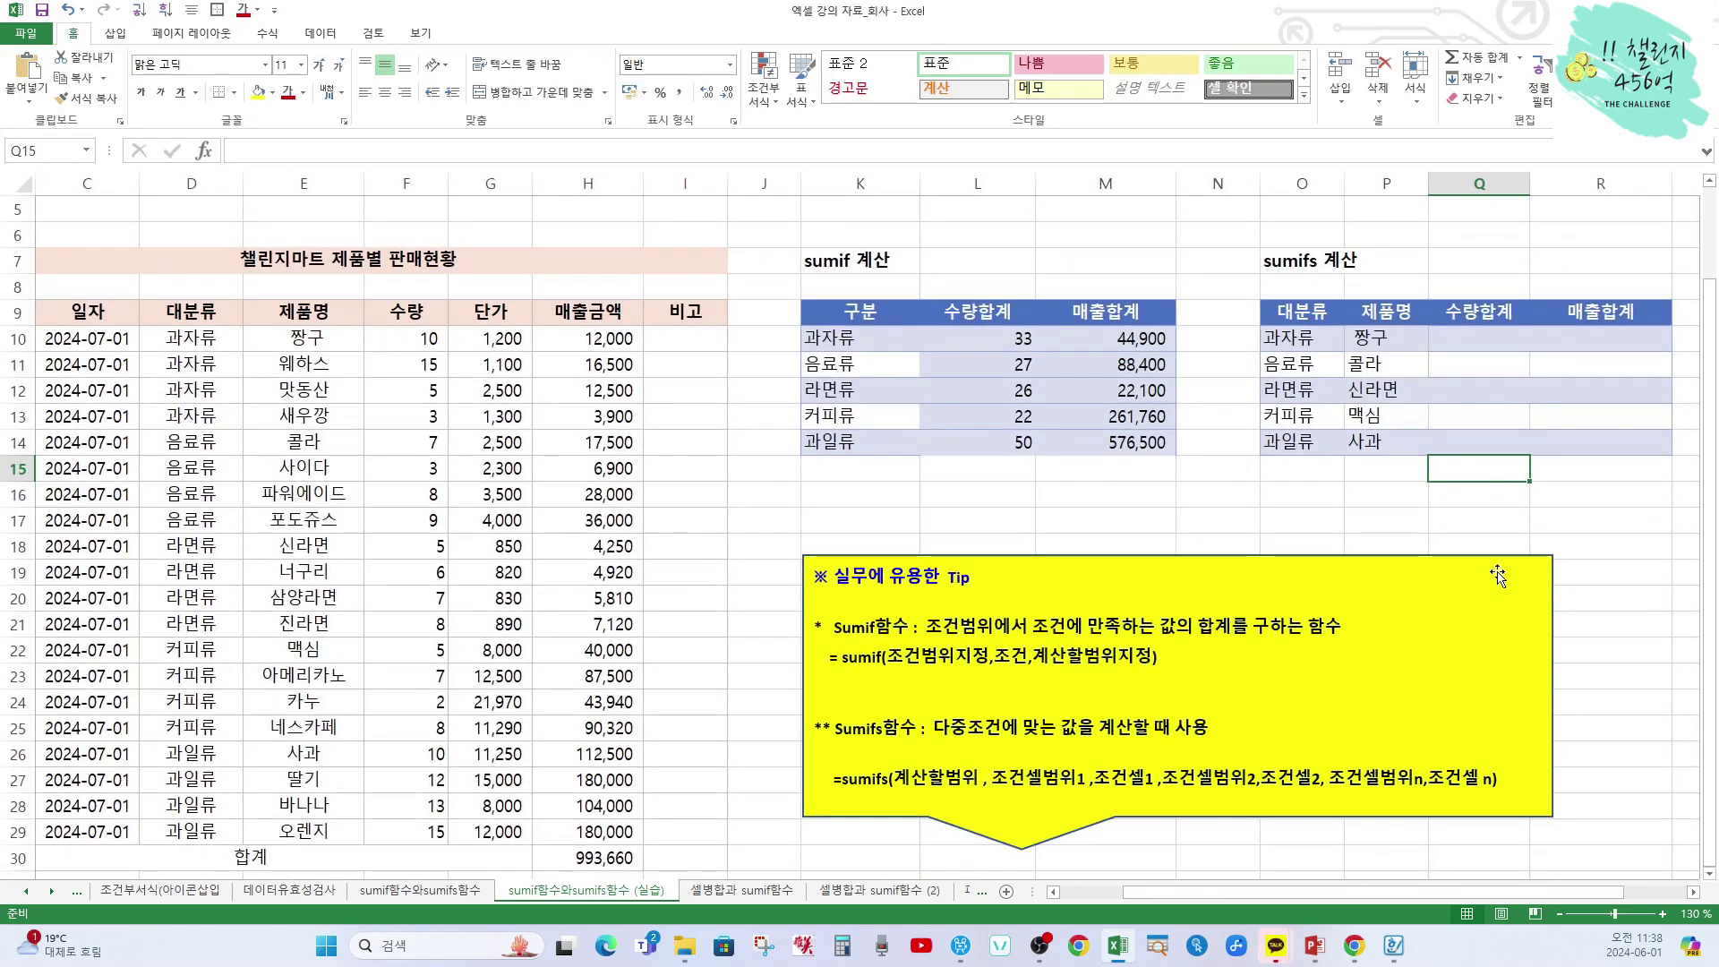
{"action": "left_click", "coordinate": [1488, 336]}
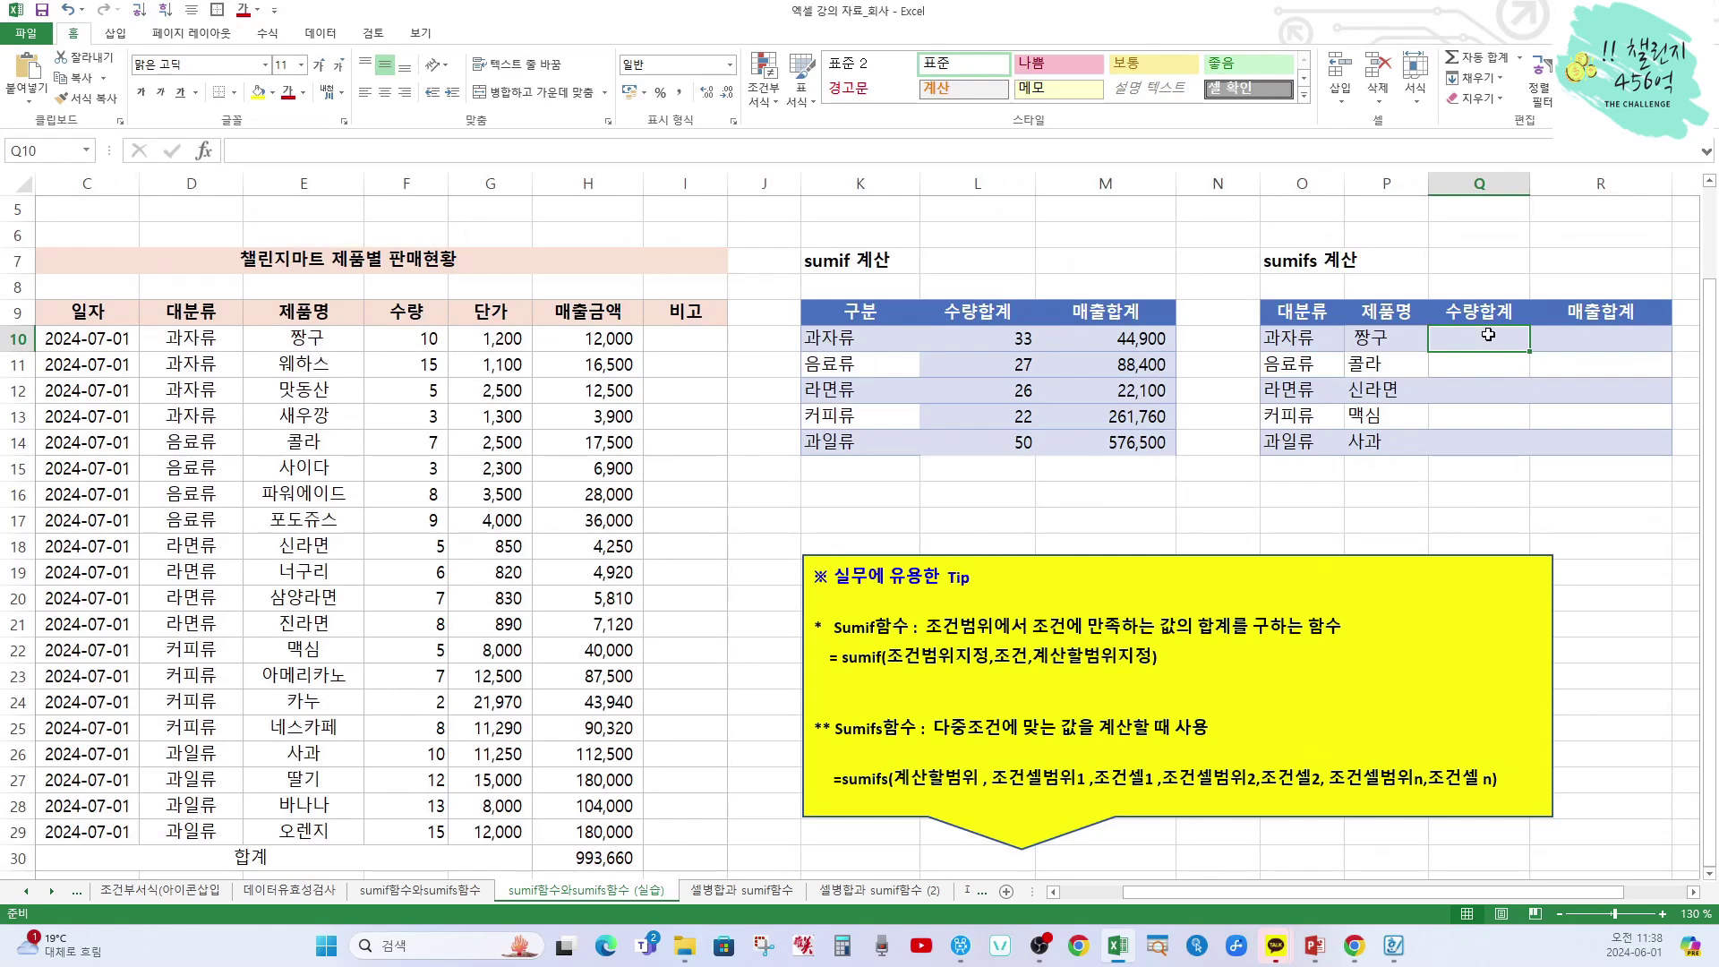
{"action": "type", "text": "=sumifs"}
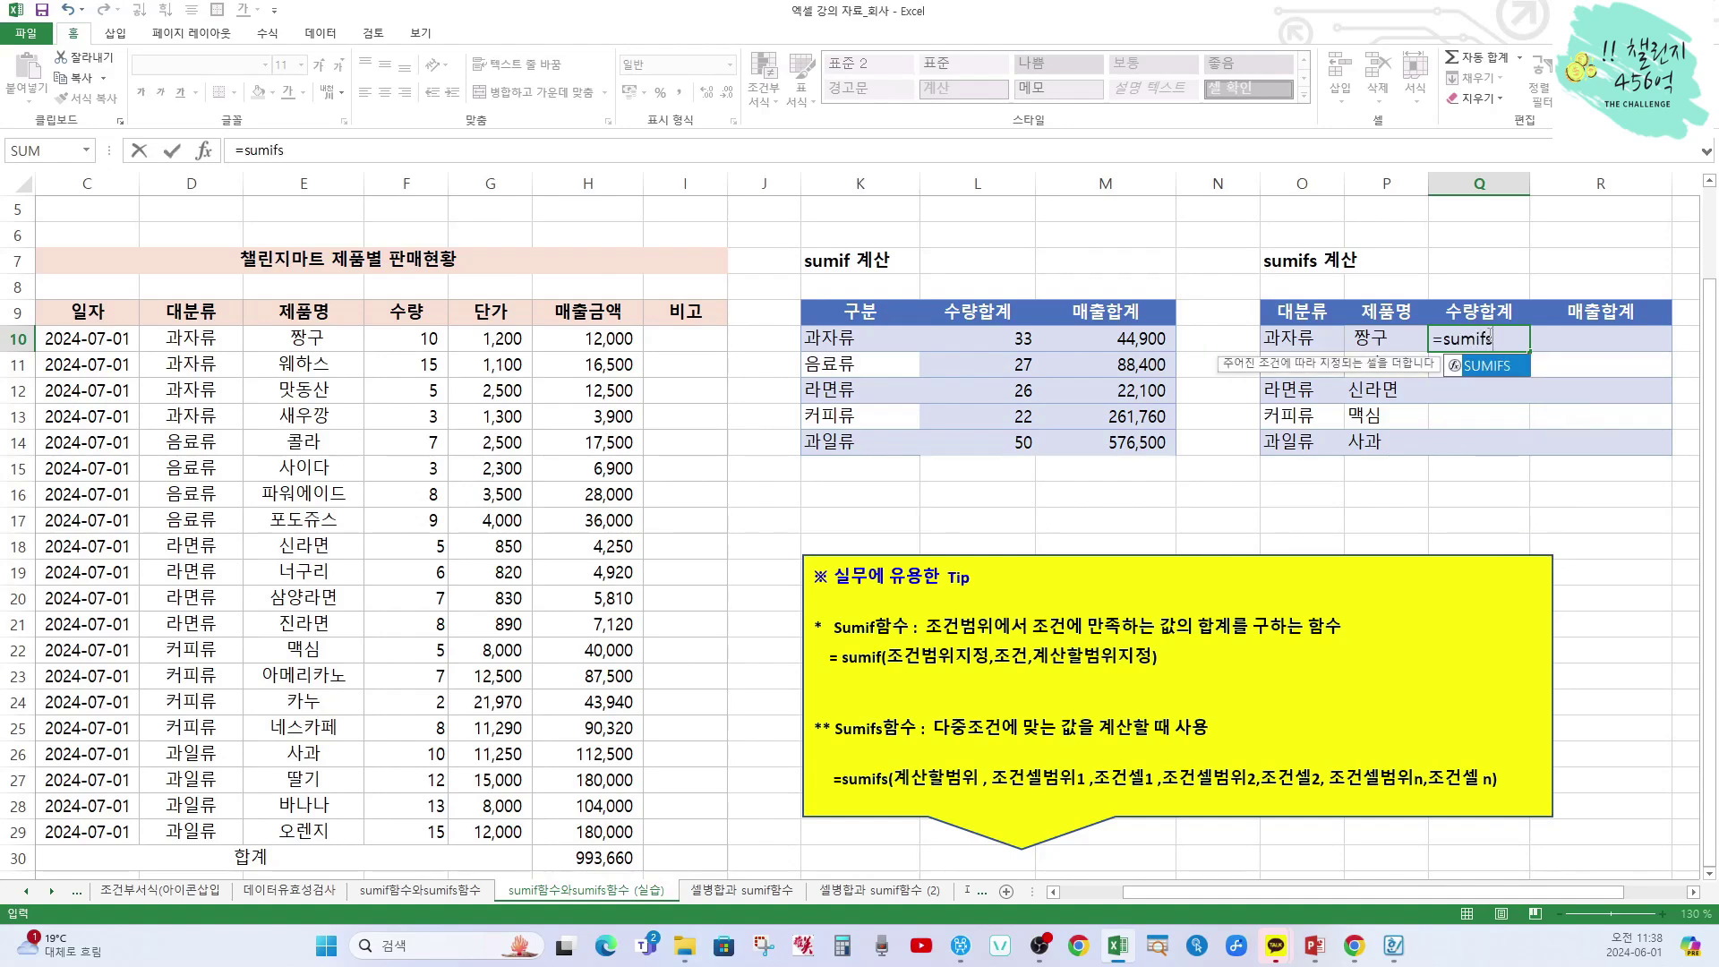
{"action": "type", "text": "("}
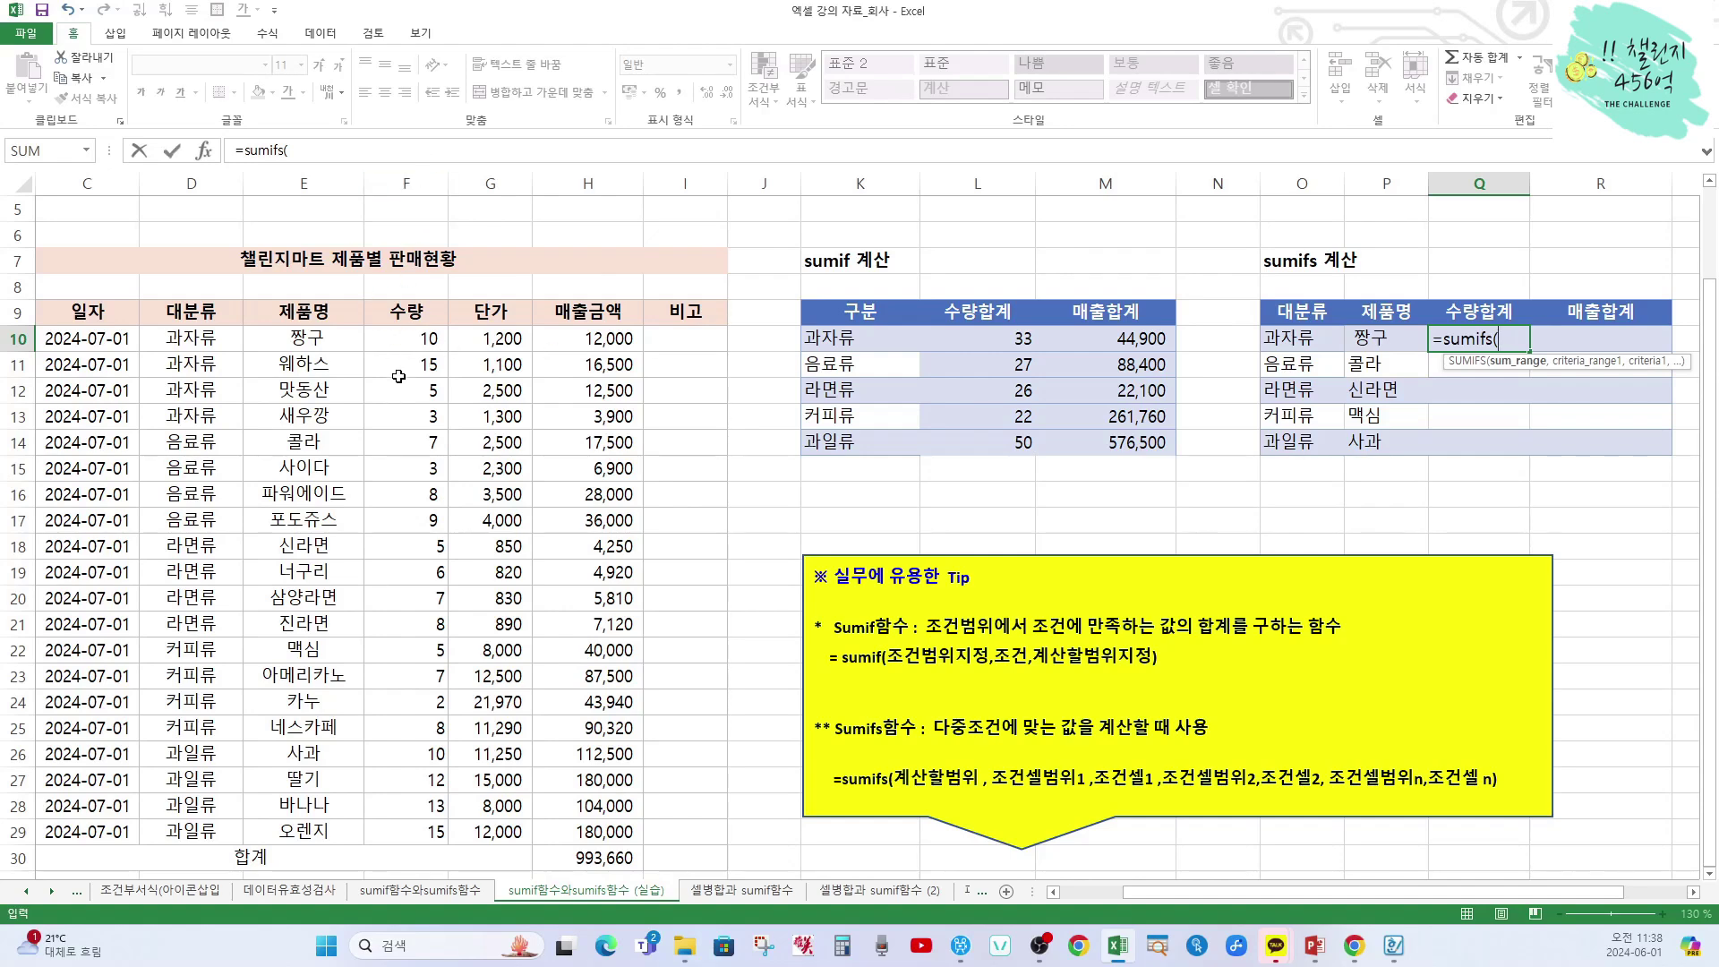
{"action": "left_click_drag", "start_coordinate": [405, 339], "coordinate": [436, 831]}
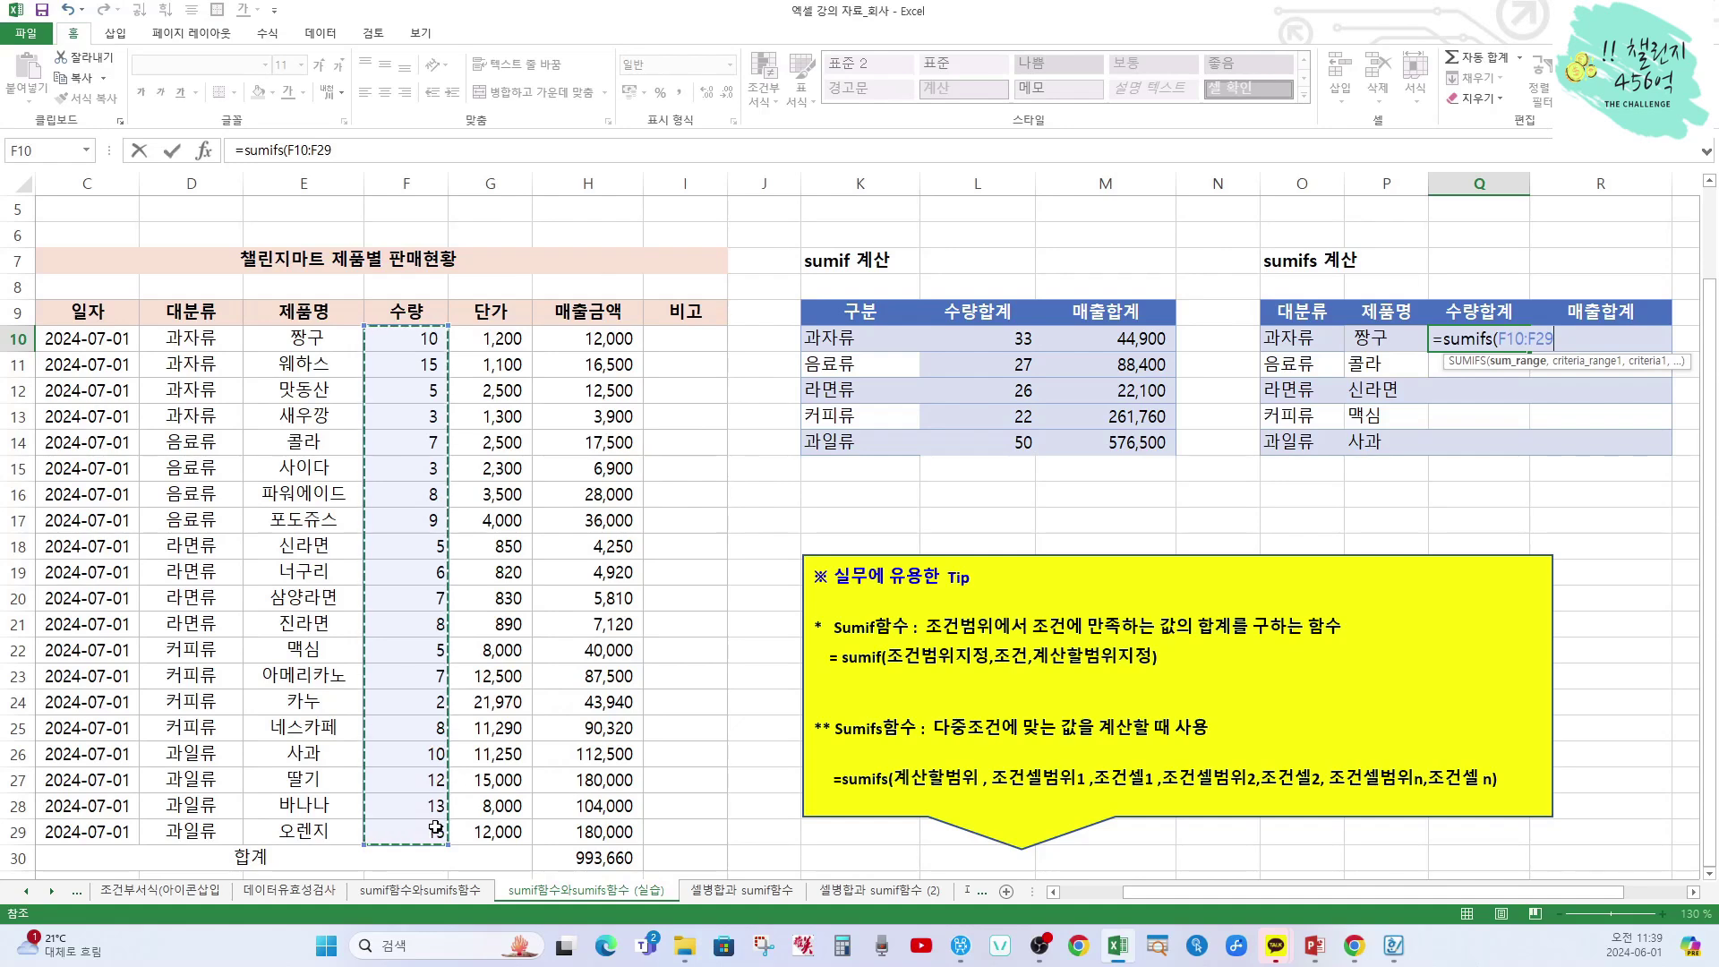
{"action": "key", "text": "F4"}
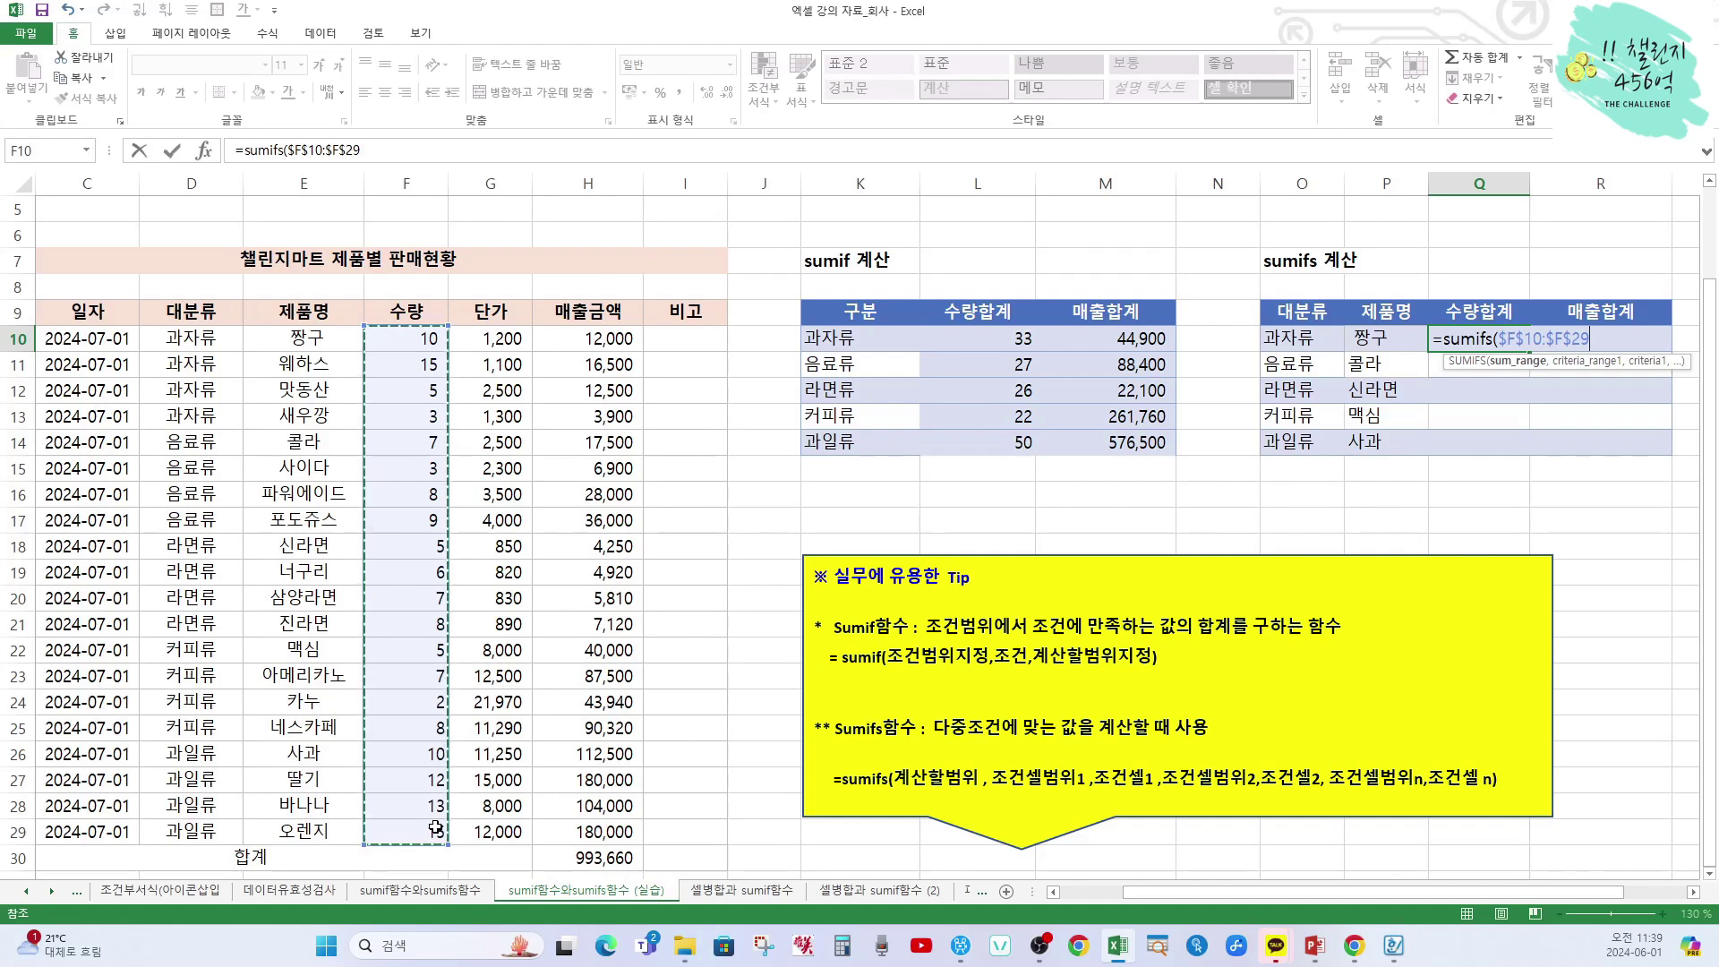
{"action": "type", "text": ","}
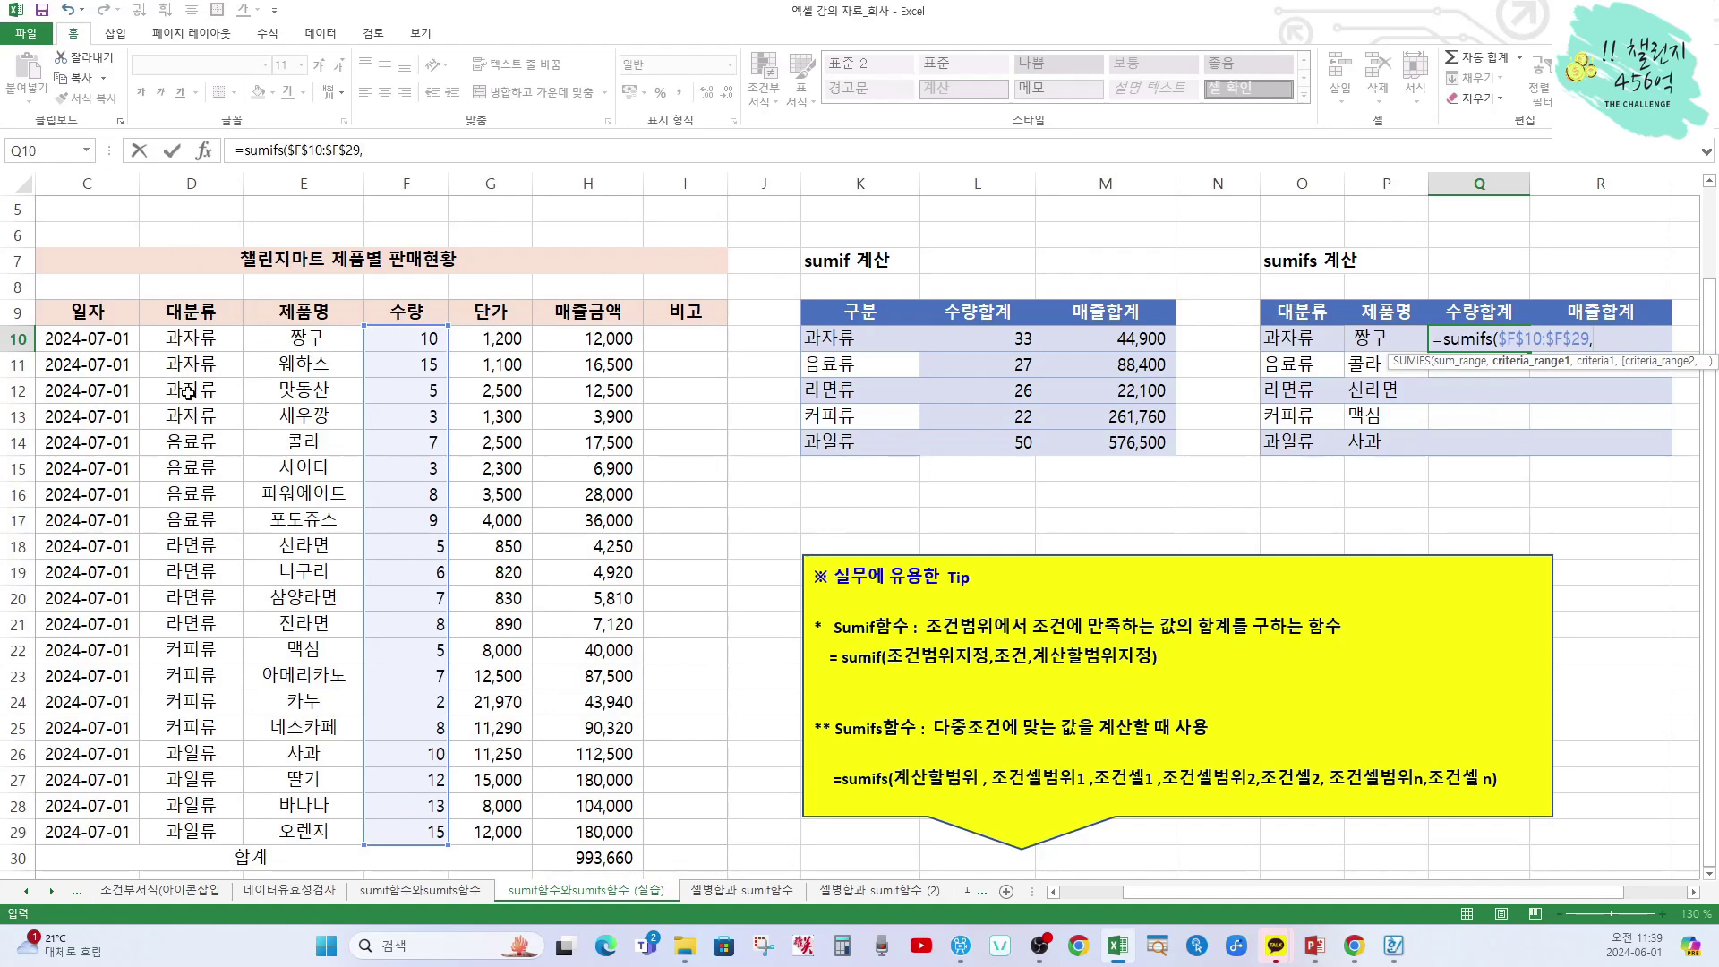
Add the first condition to the Q10 SUMIFS formula: absolute 대분류 range $D$10:$D$29 with criterion O10
{"action": "left_click_drag", "start_coordinate": [192, 336], "coordinate": [204, 829]}
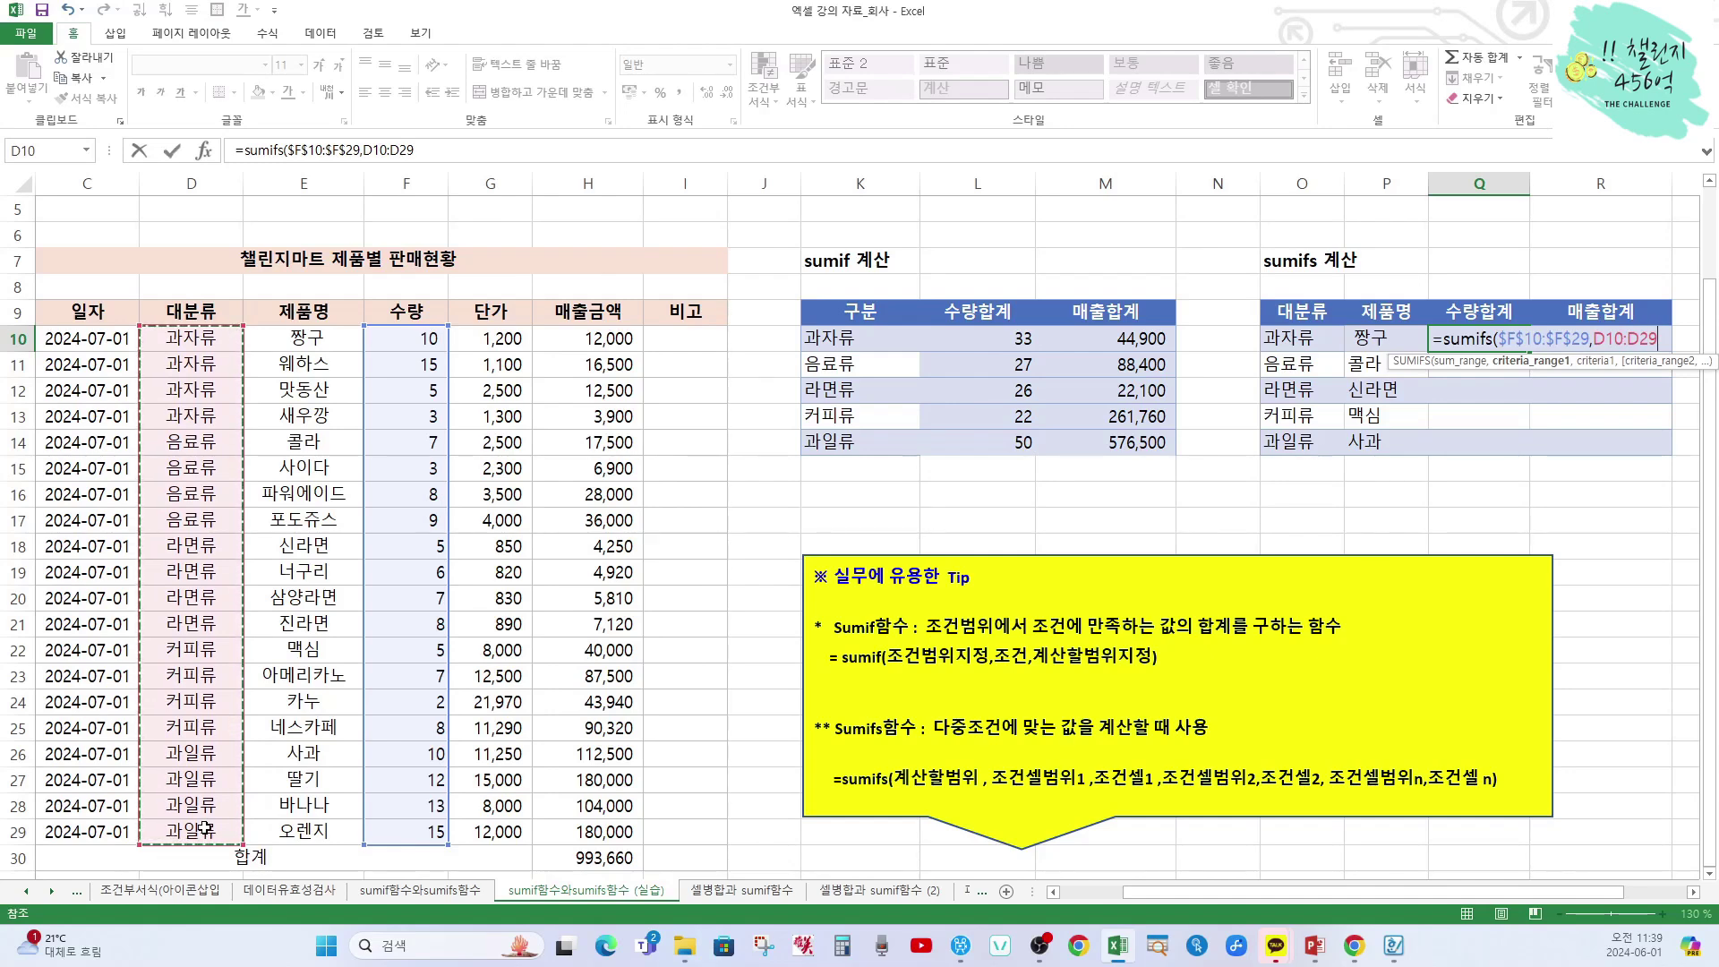
{"action": "key", "text": "F4"}
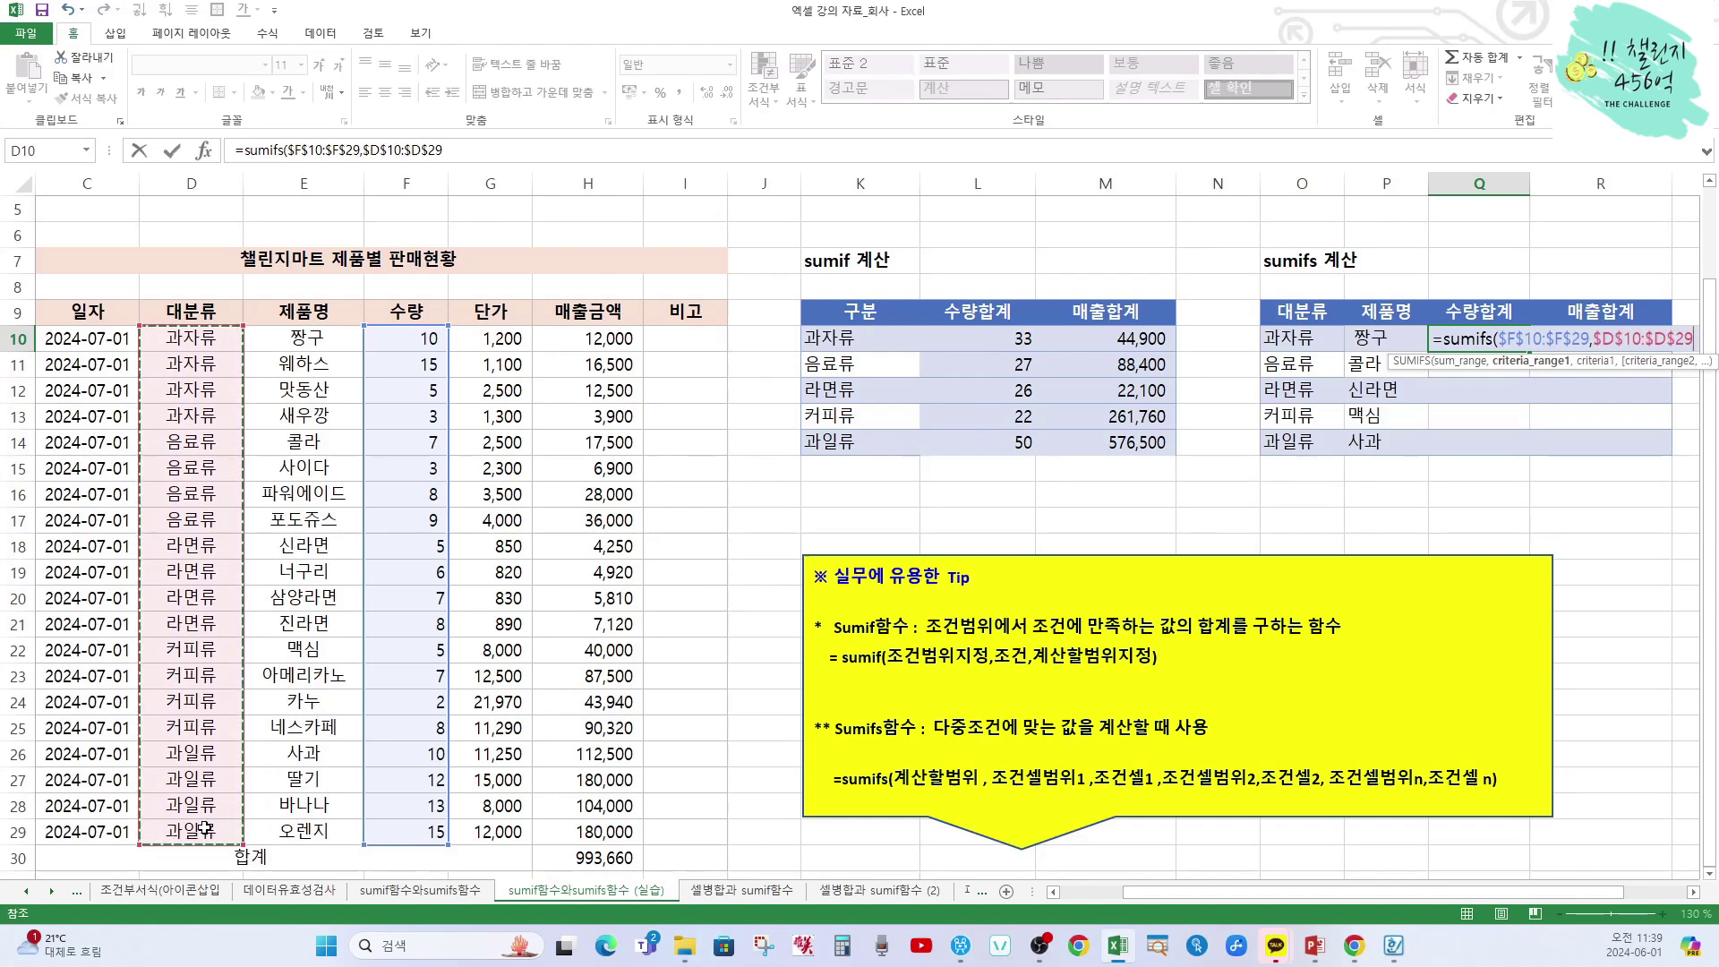
{"action": "type", "text": ","}
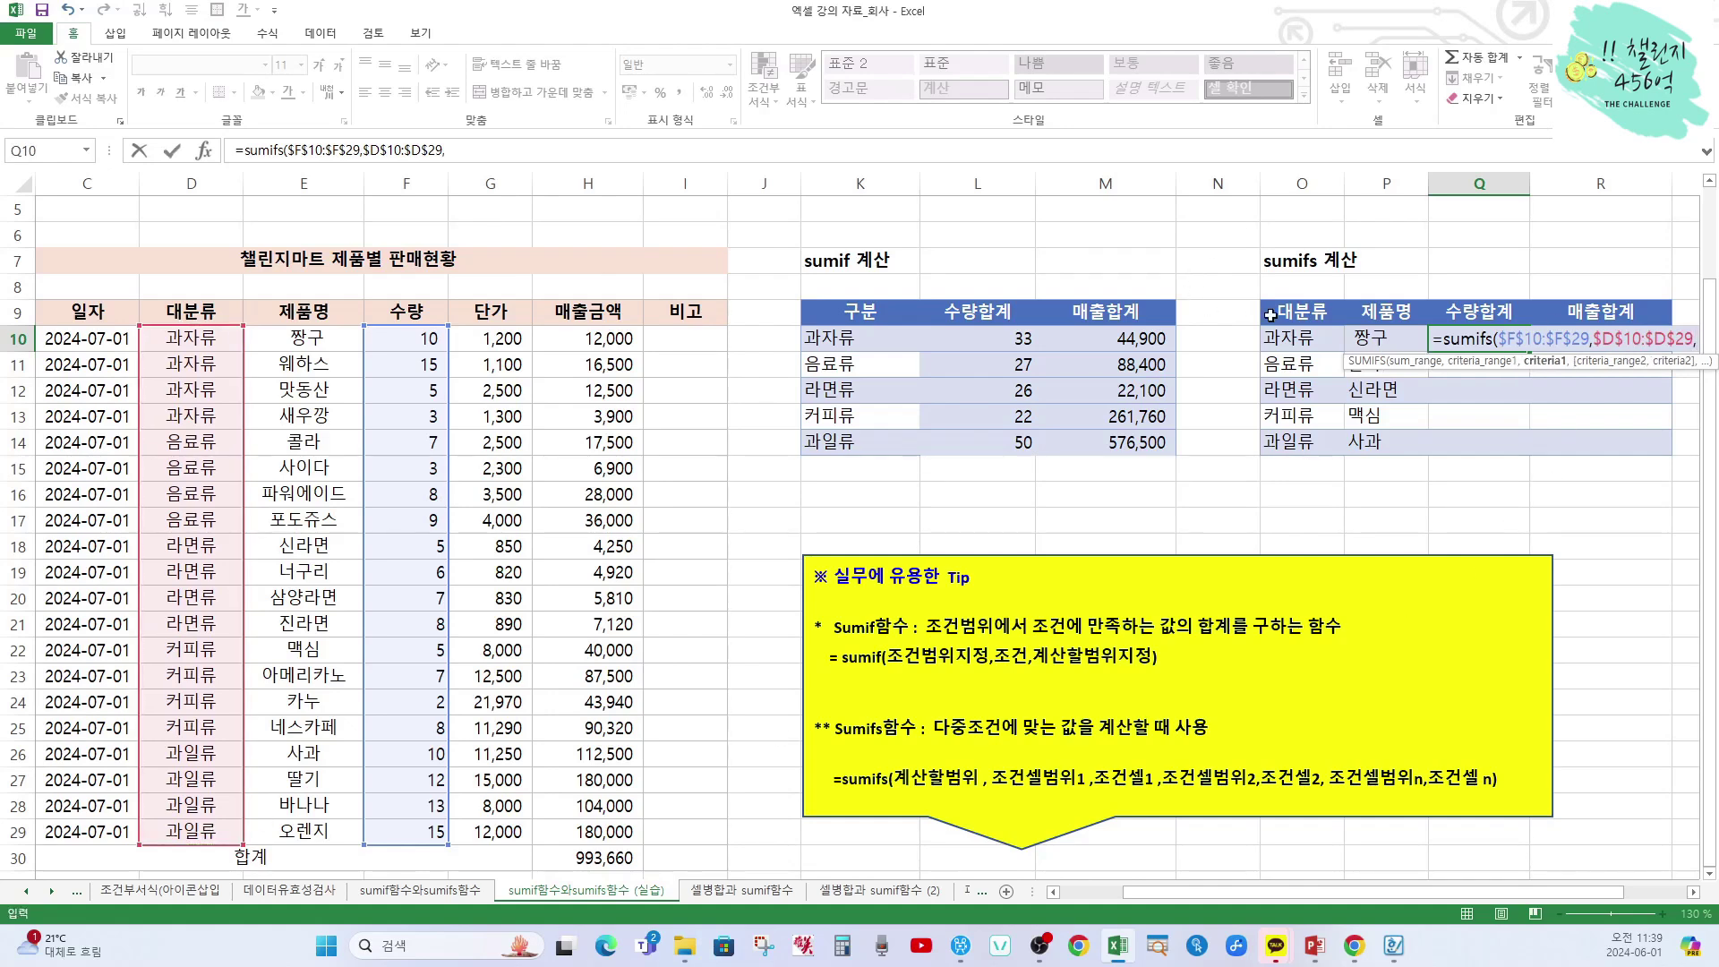
{"action": "left_click", "coordinate": [1282, 340]}
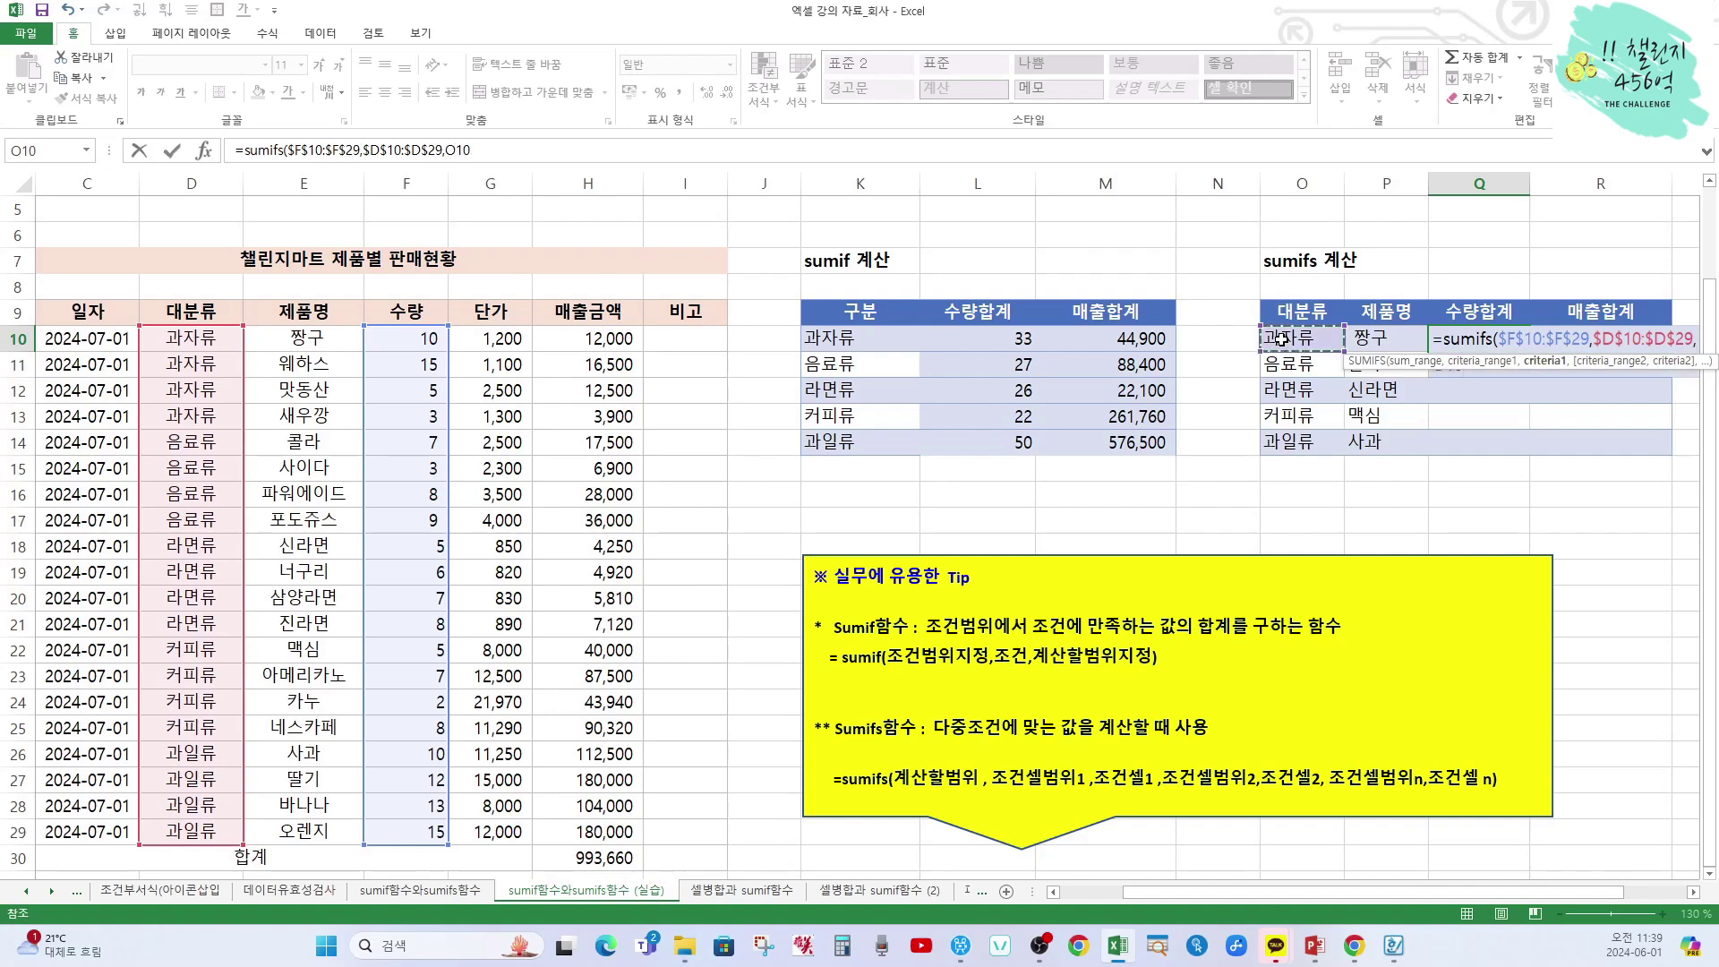
{"action": "type", "text": ","}
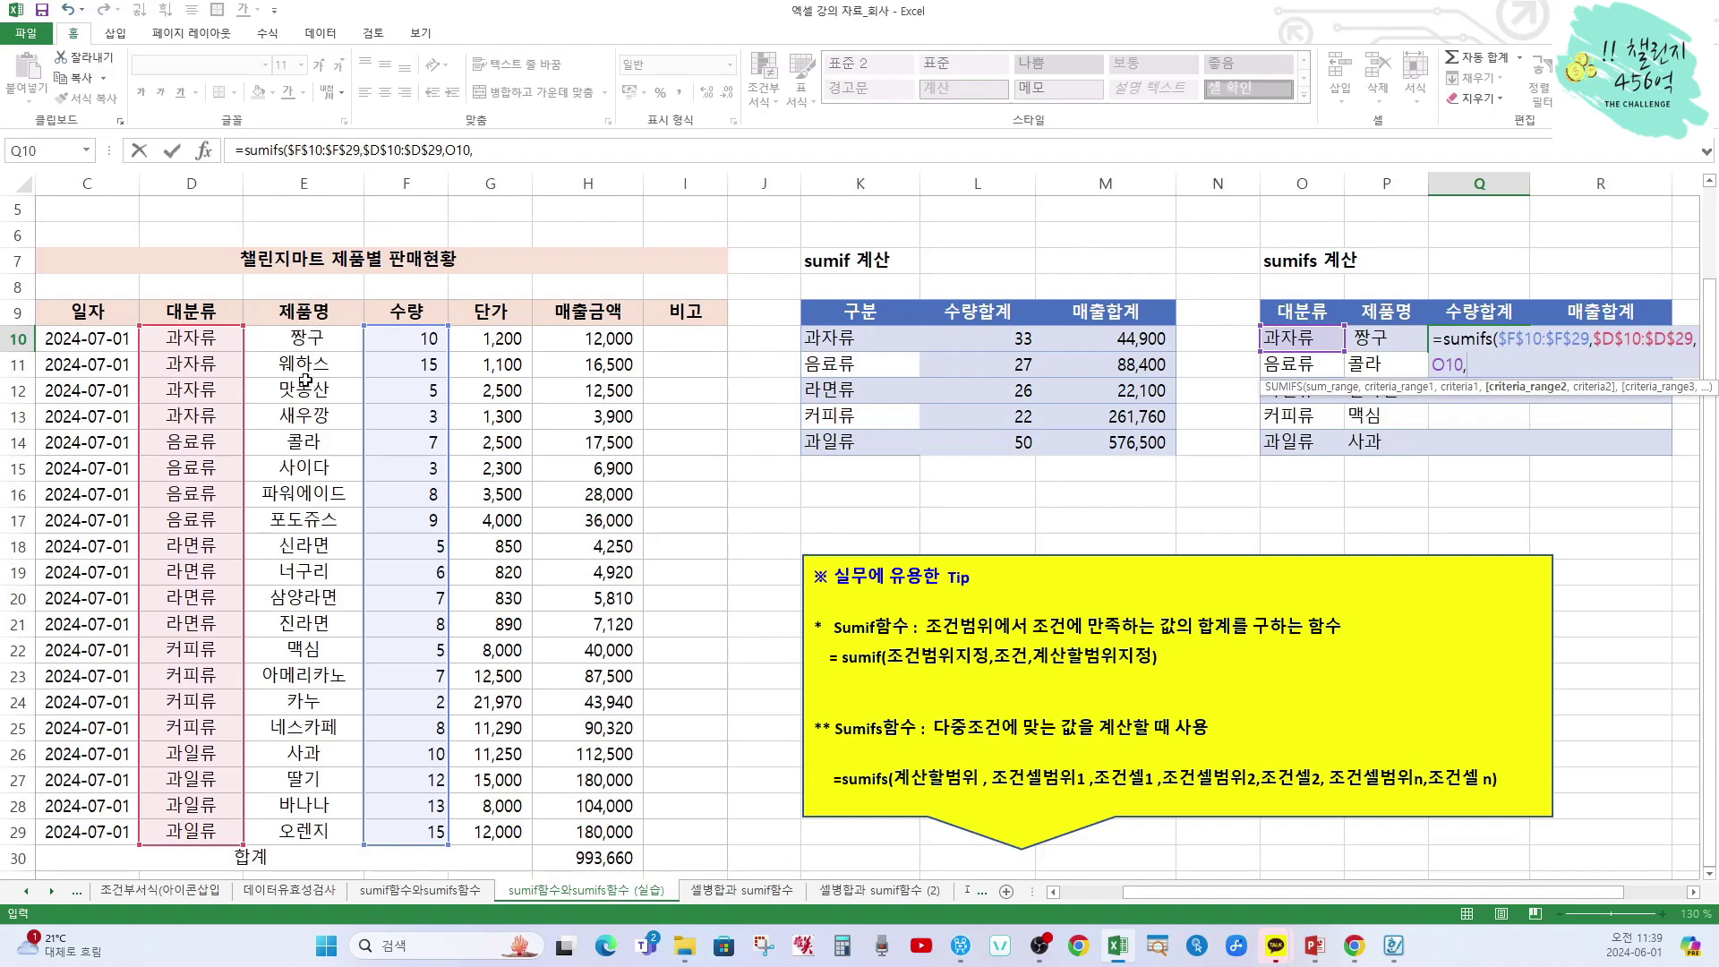
Complete the Q10 SUMIFS formula with the absolute 제품명 range $E$10:$E$29 and P10 as the second criterion
{"action": "left_click_drag", "start_coordinate": [297, 340], "coordinate": [288, 399]}
{"action": "left_click_drag", "start_coordinate": [285, 474], "coordinate": [288, 630]}
{"action": "left_click_drag", "start_coordinate": [303, 805], "coordinate": [305, 831]}
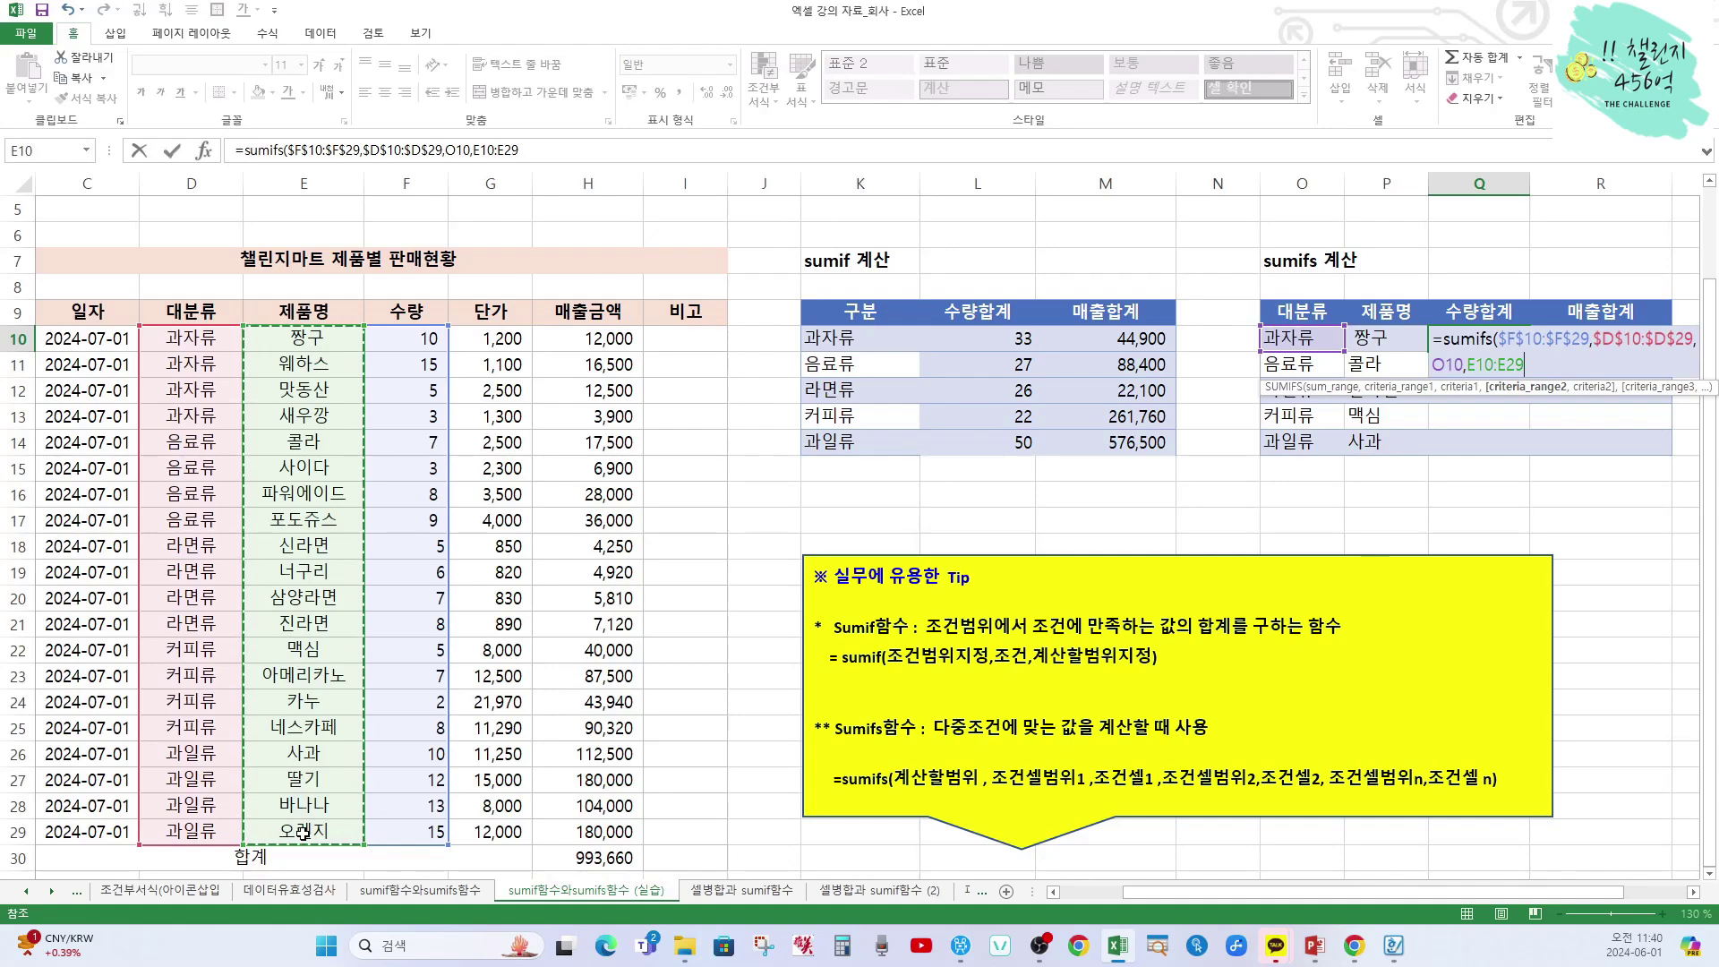
{"action": "key", "text": "F4"}
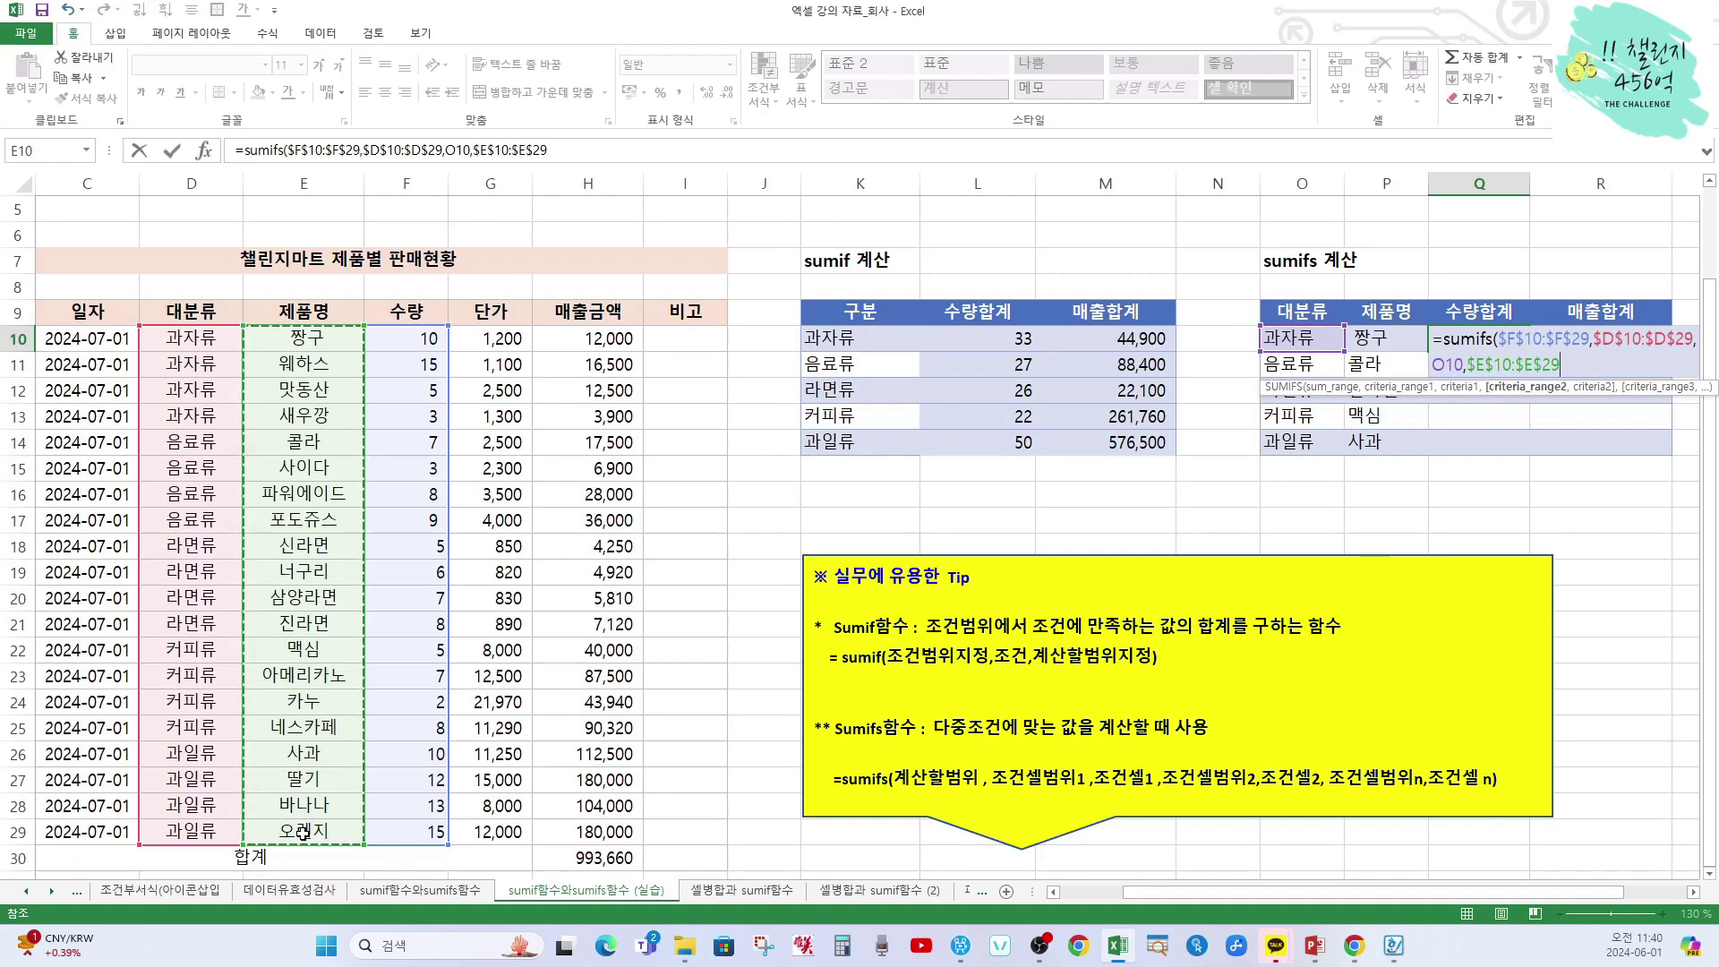
{"action": "type", "text": ","}
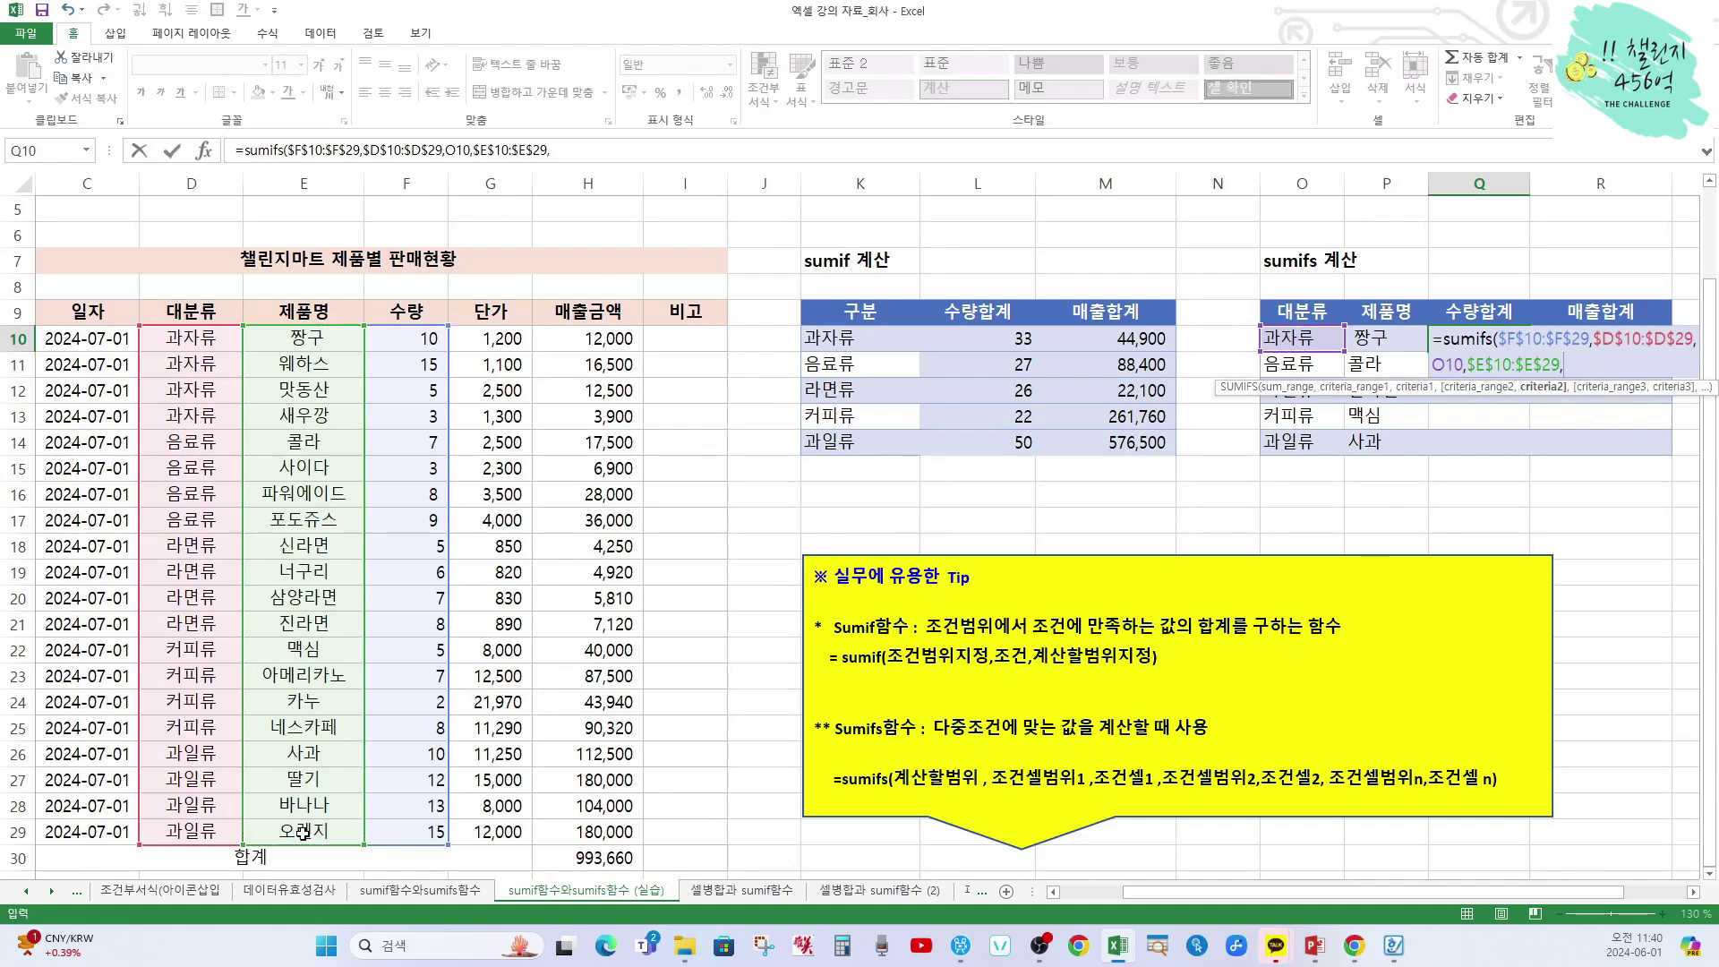
{"action": "left_click", "coordinate": [1387, 336]}
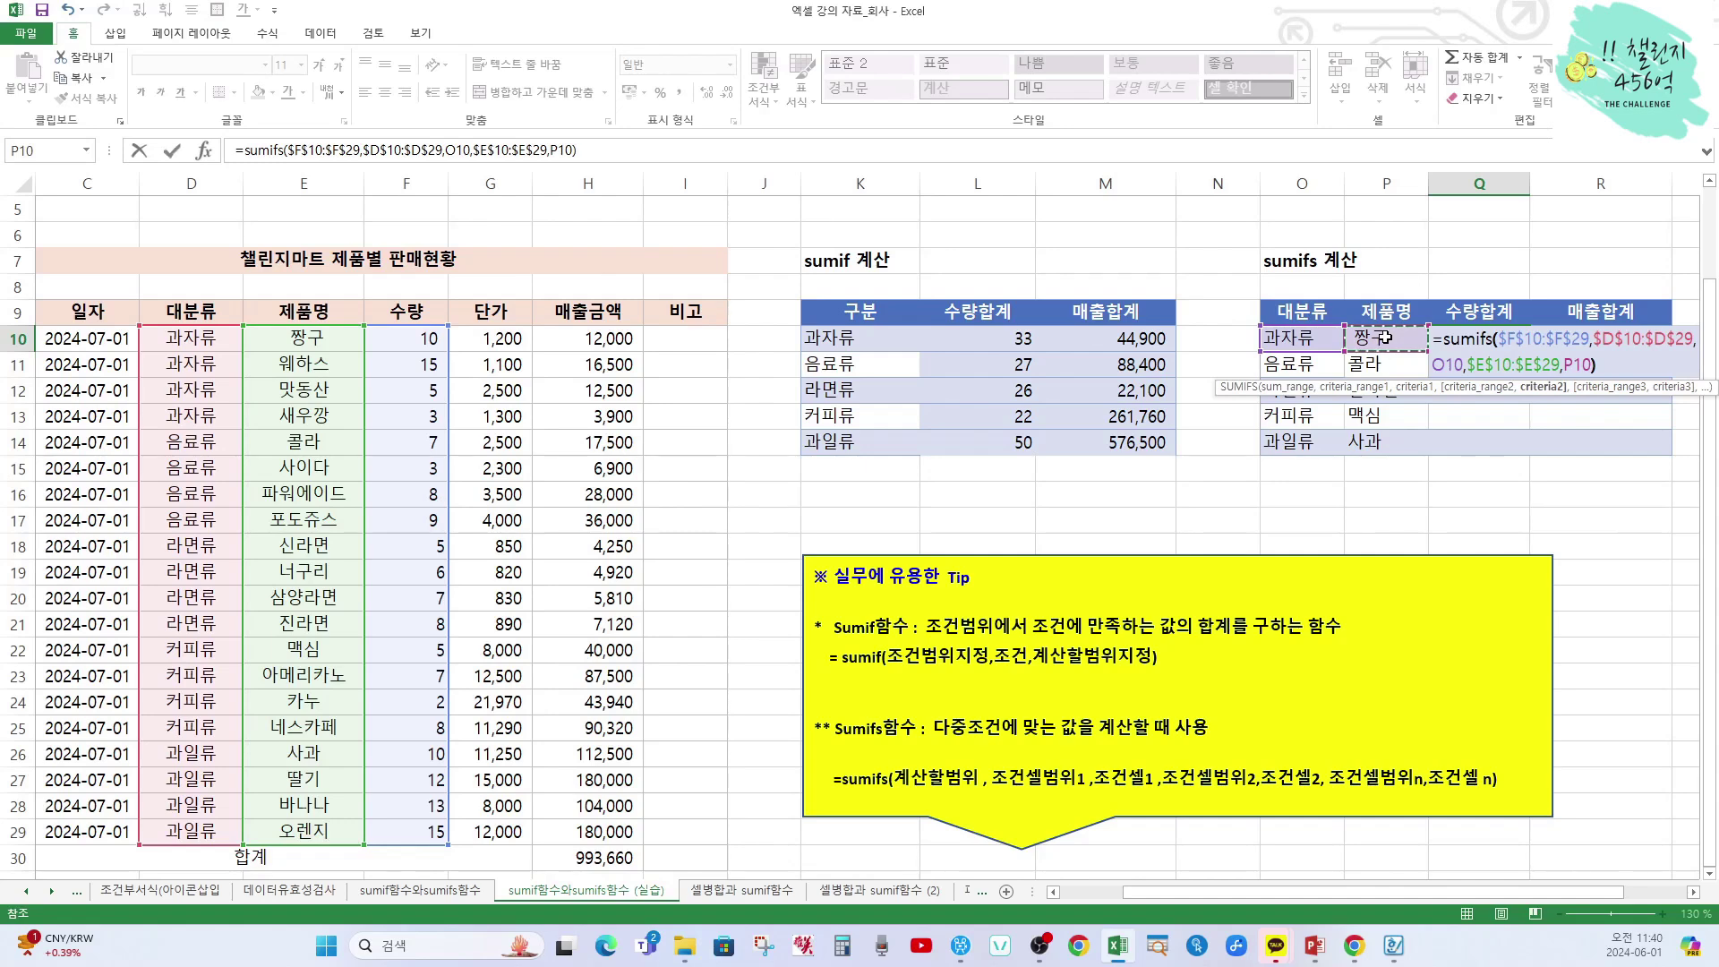
{"action": "key", "text": "Return"}
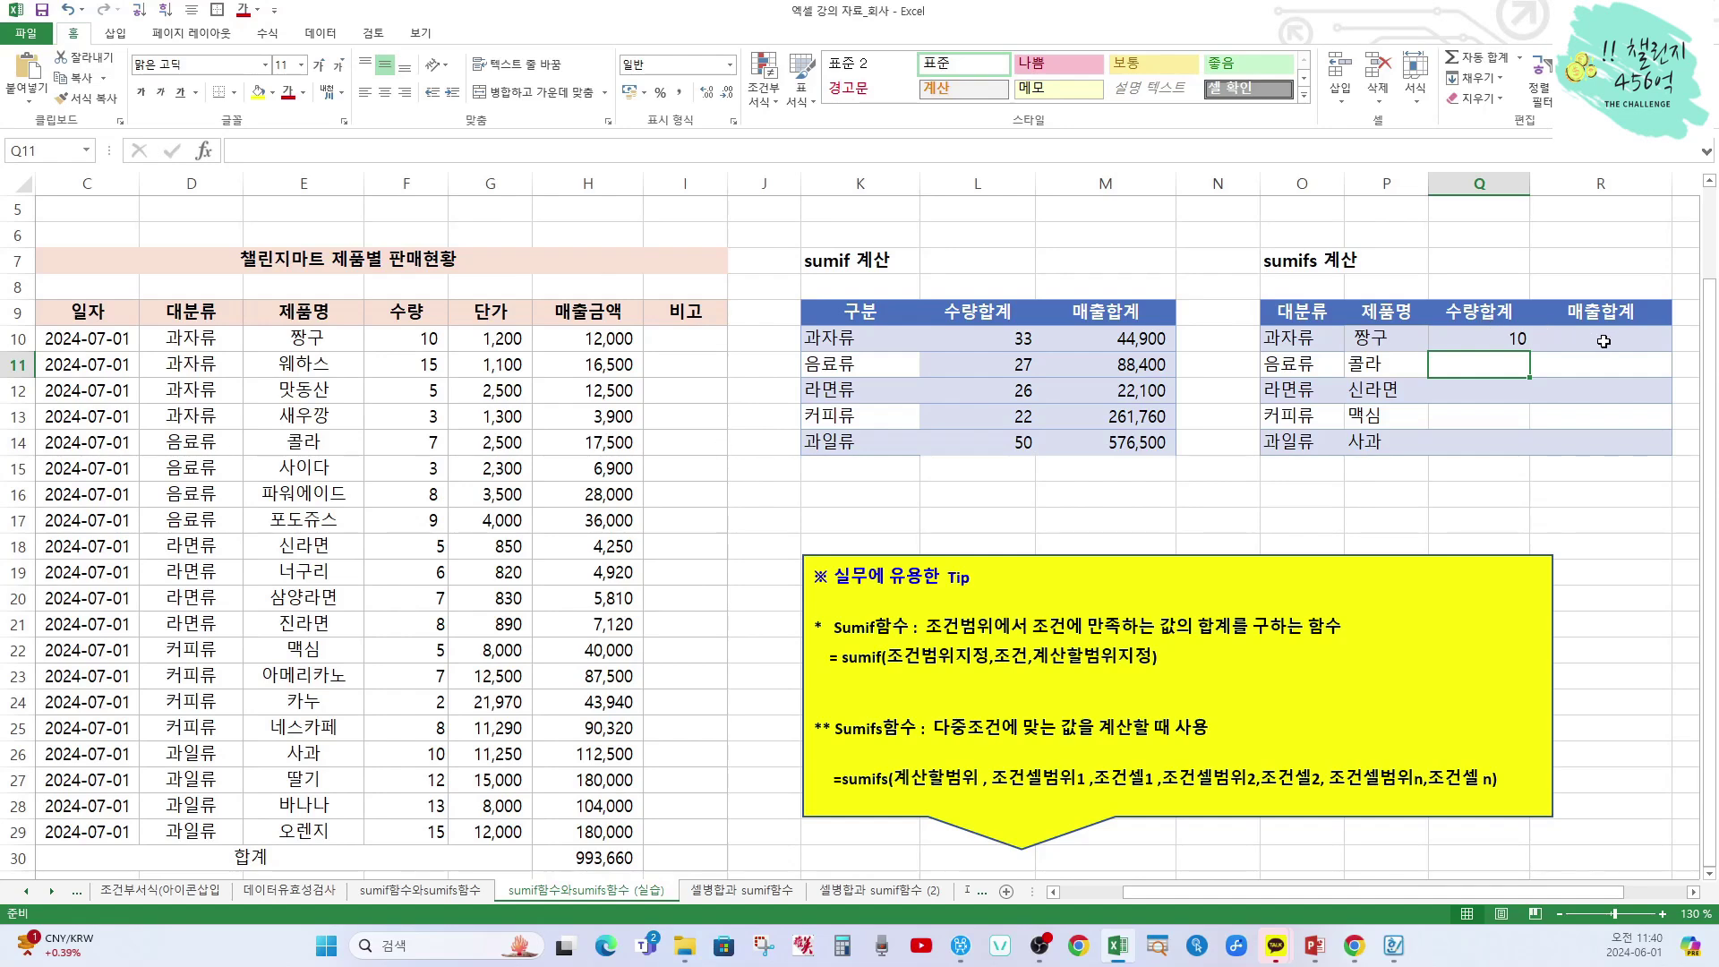
Begin a SUMIFS formula in R10, the 짱구 row's 매출합계 cell, with the absolute sum range $H$10:$H$29
{"action": "left_click", "coordinate": [1623, 479]}
{"action": "left_click", "coordinate": [1605, 345]}
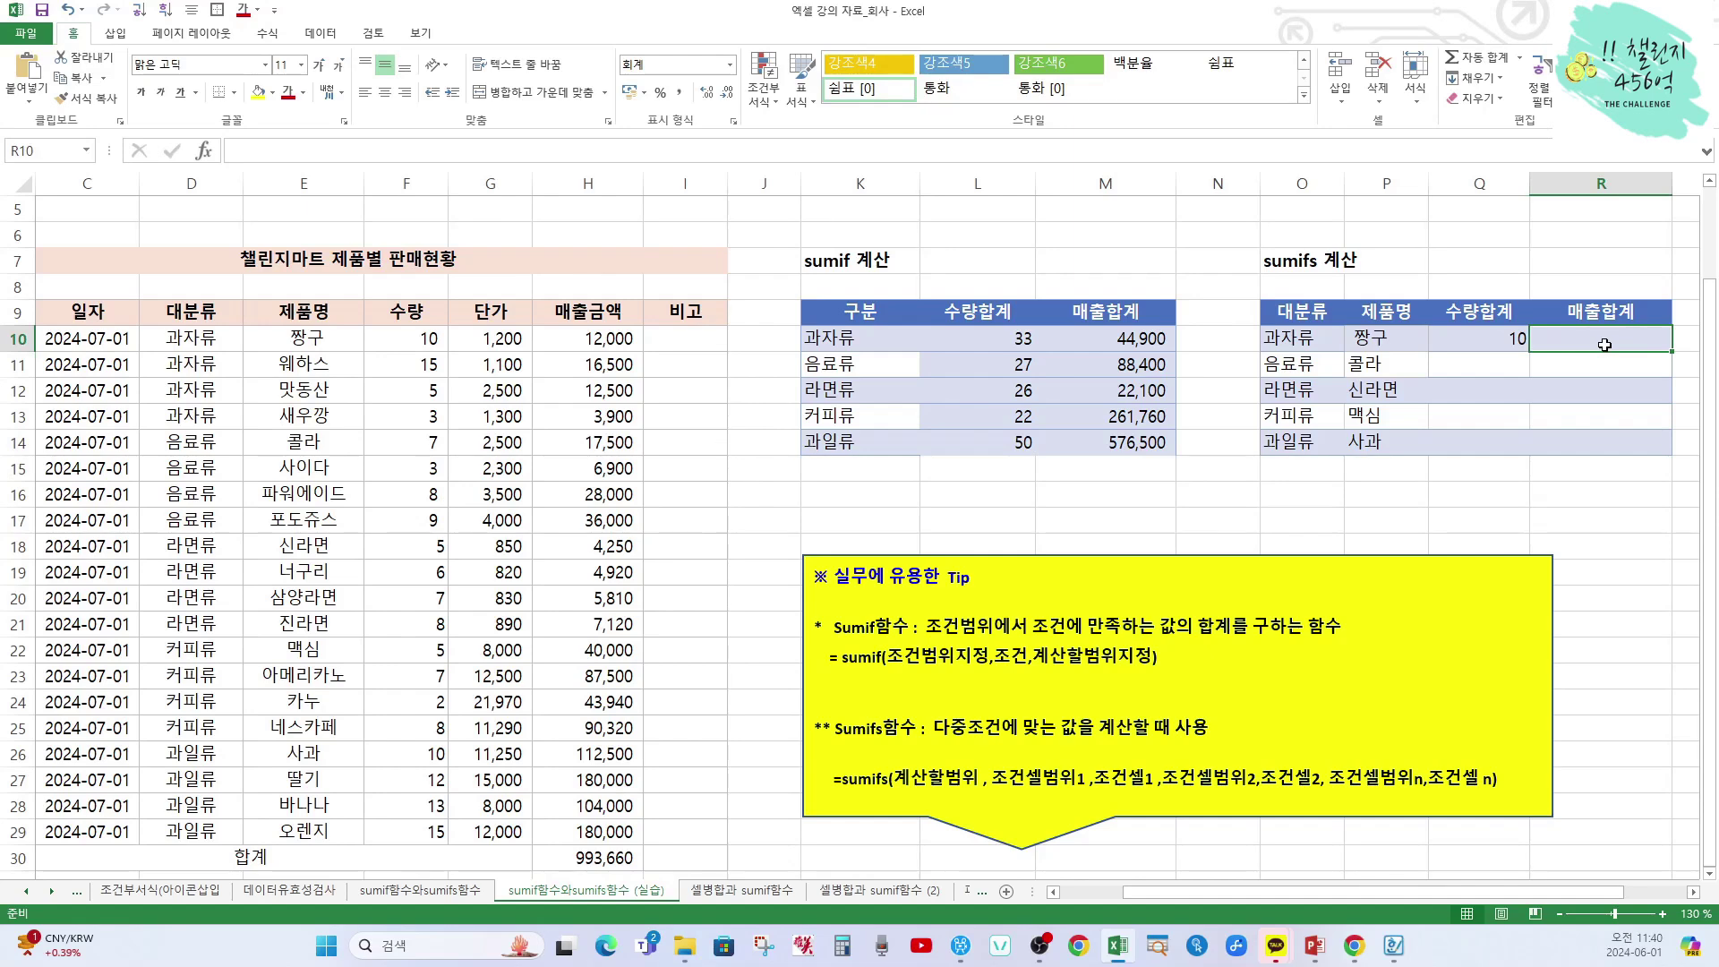
{"action": "type", "text": "=sumi"}
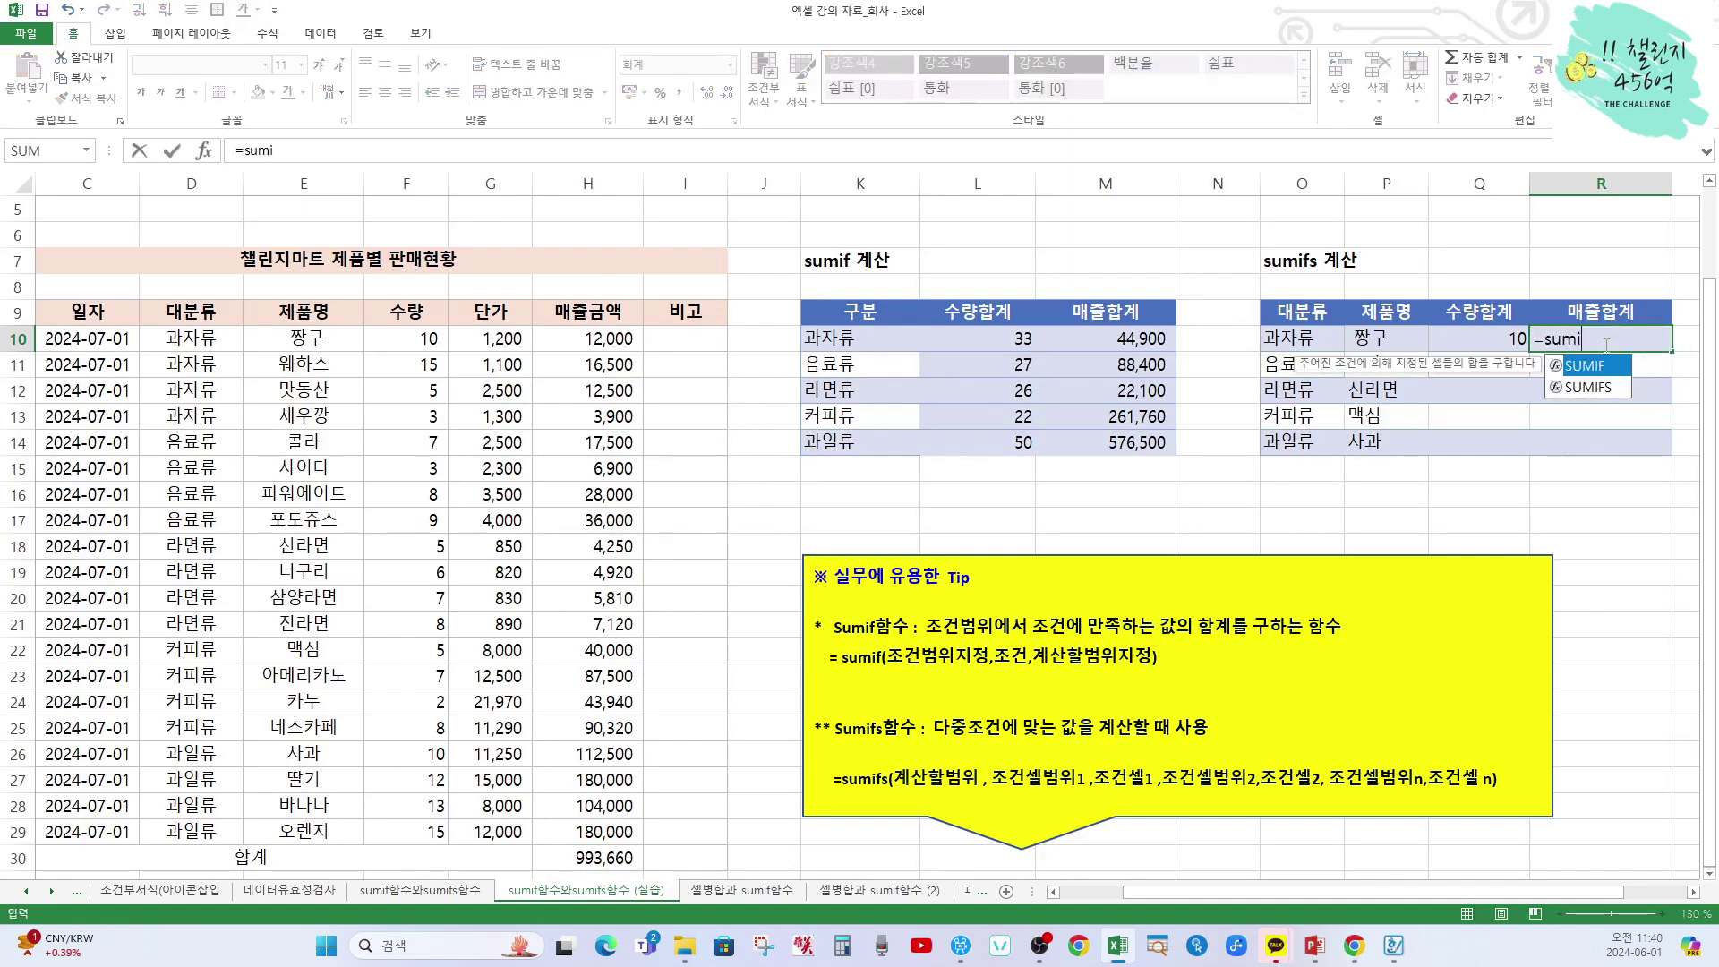
{"action": "type", "text": "fs"}
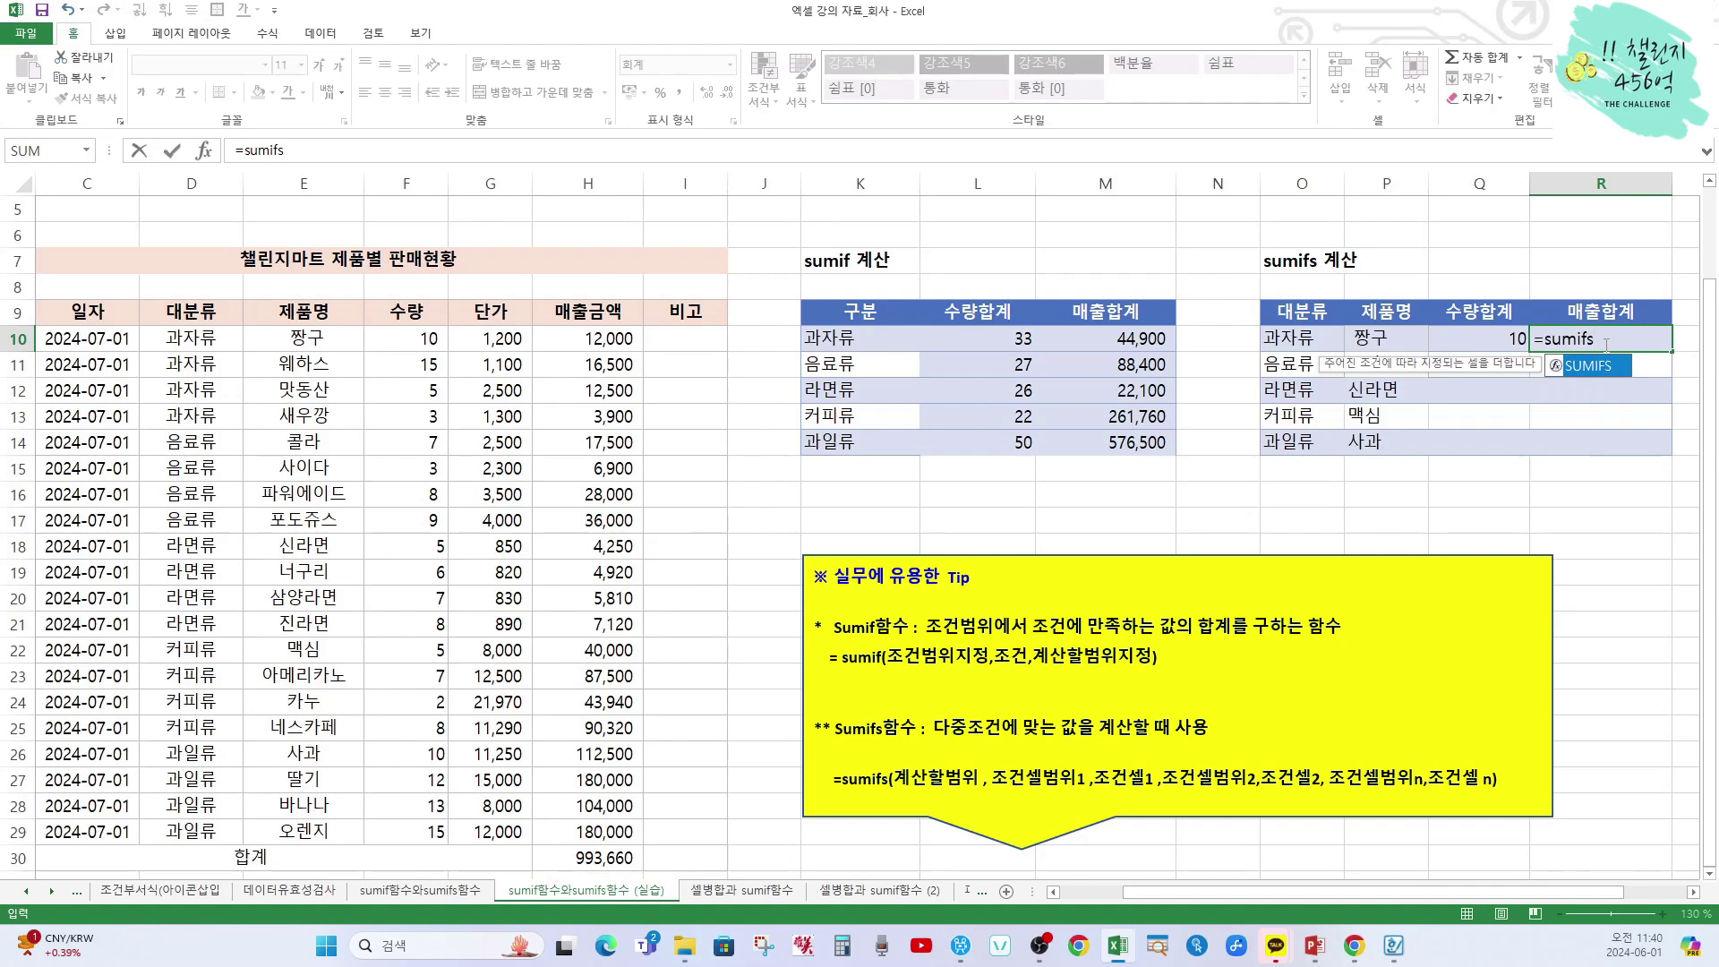
{"action": "type", "text": "("}
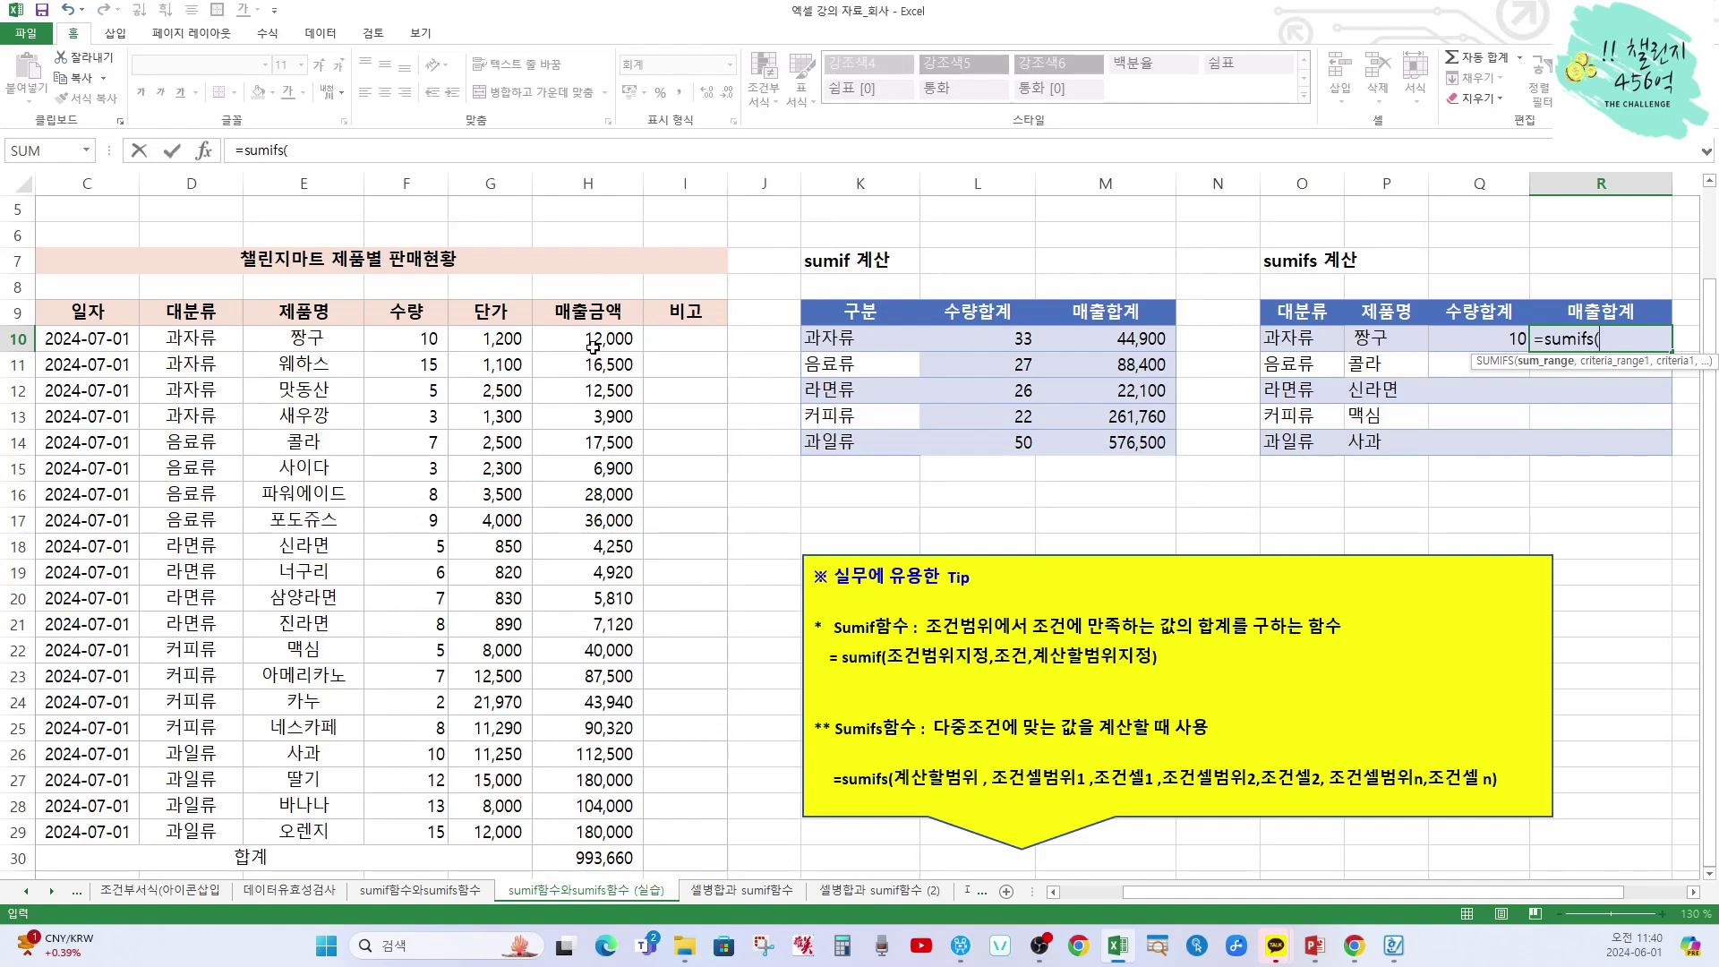
{"action": "left_click_drag", "start_coordinate": [591, 347], "coordinate": [577, 824]}
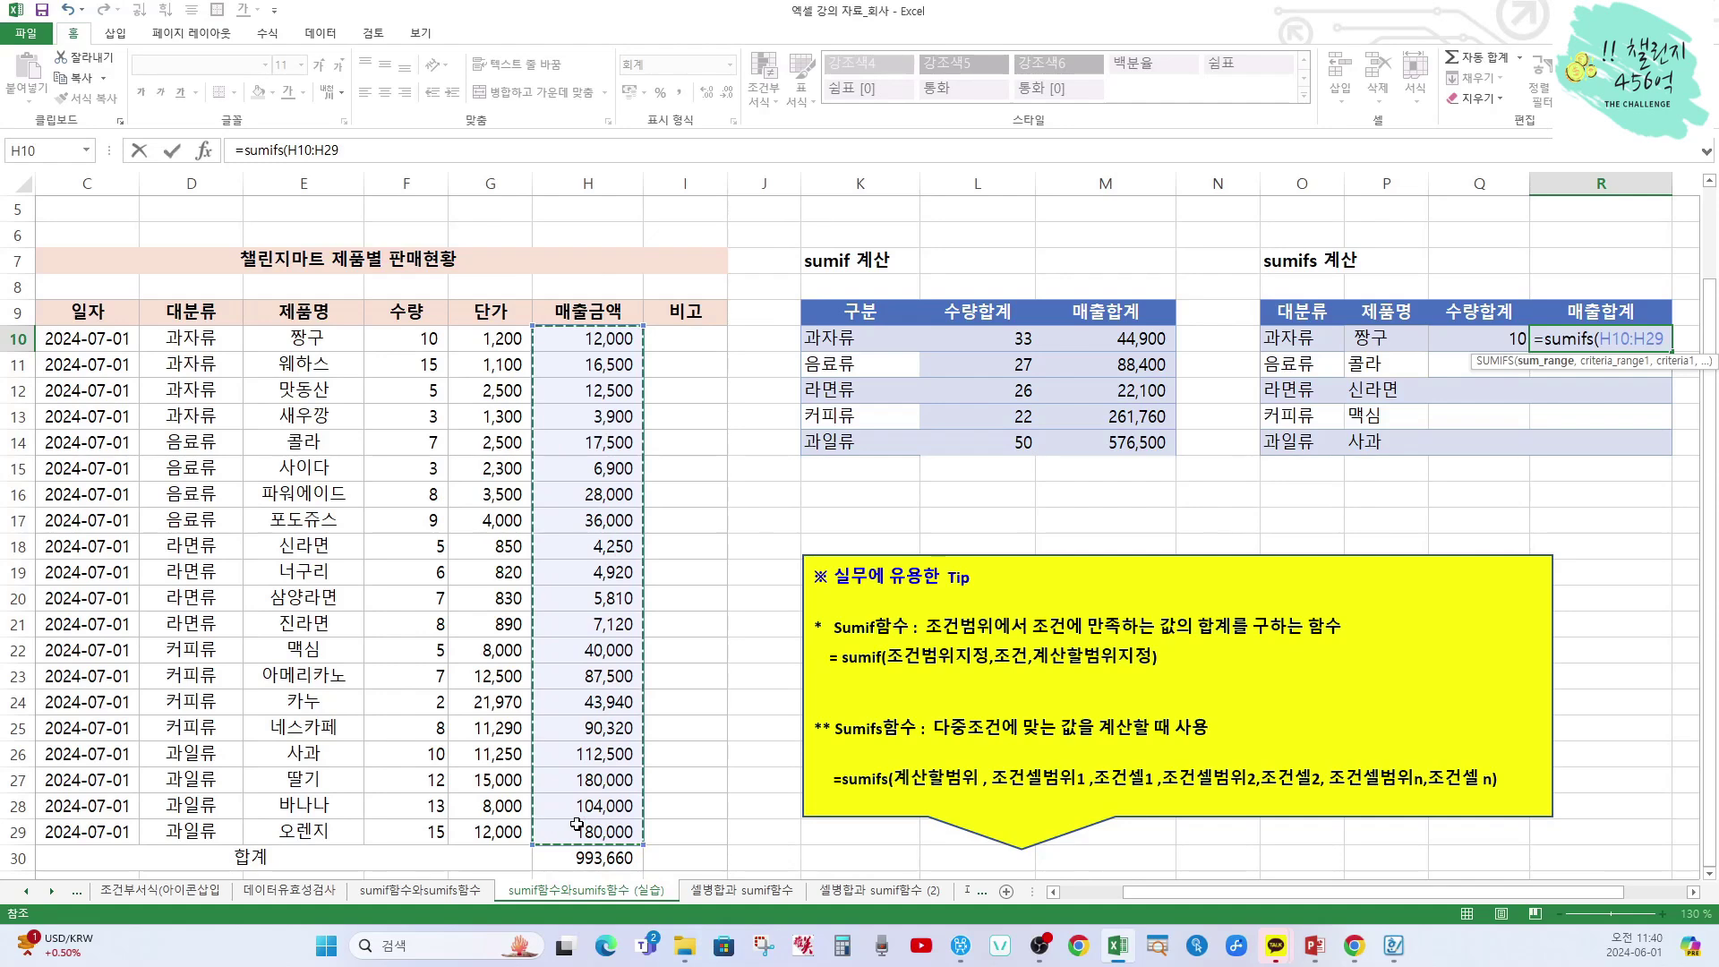
{"action": "key", "text": "F4"}
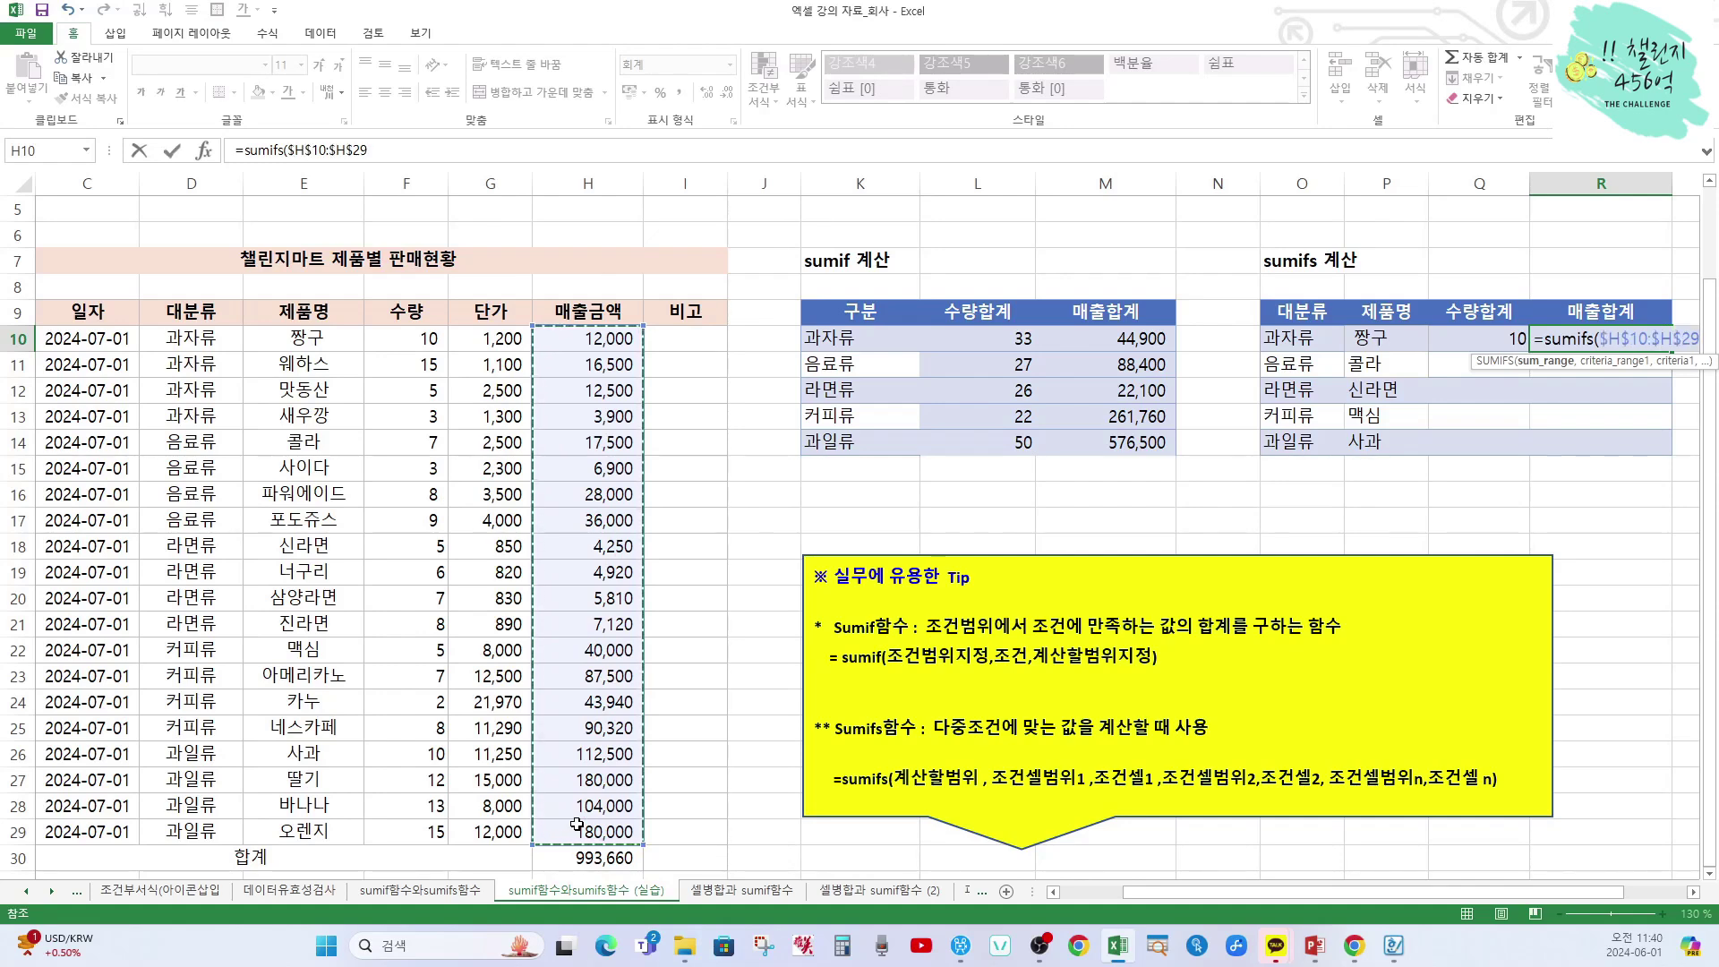
{"action": "type", "text": ","}
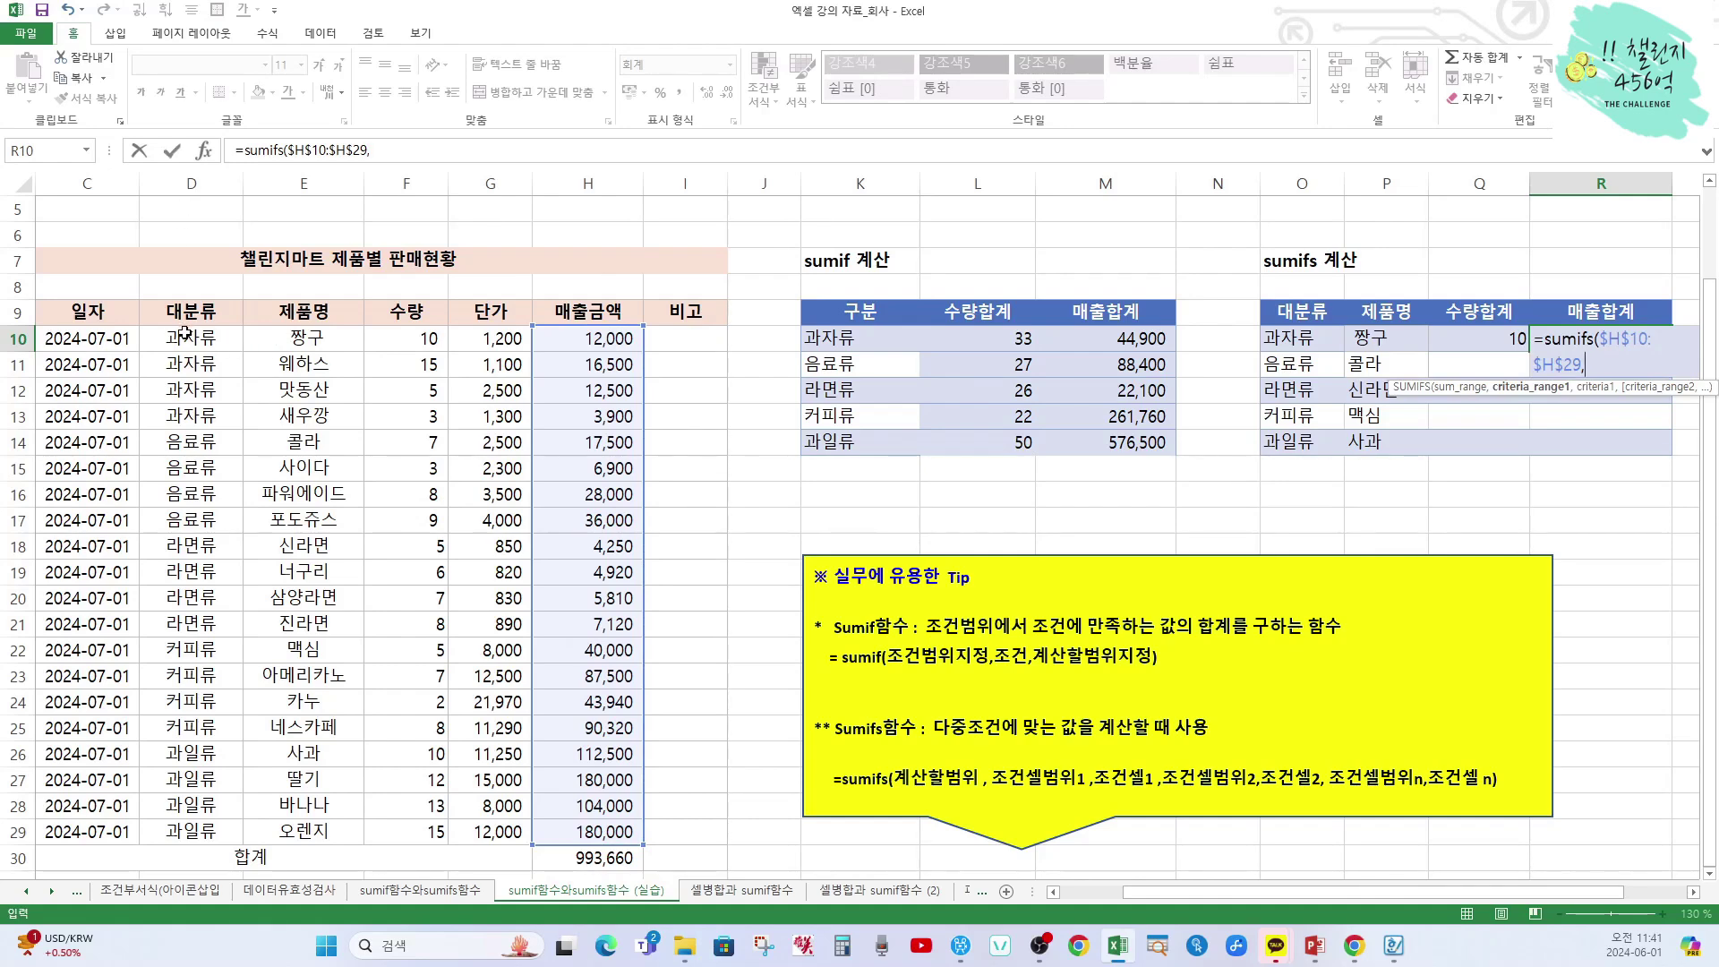
Add the first condition to the R10 SUMIFS formula: absolute 대분류 range $D$10:$D$29 with criterion O10
{"action": "left_click_drag", "start_coordinate": [182, 338], "coordinate": [179, 830]}
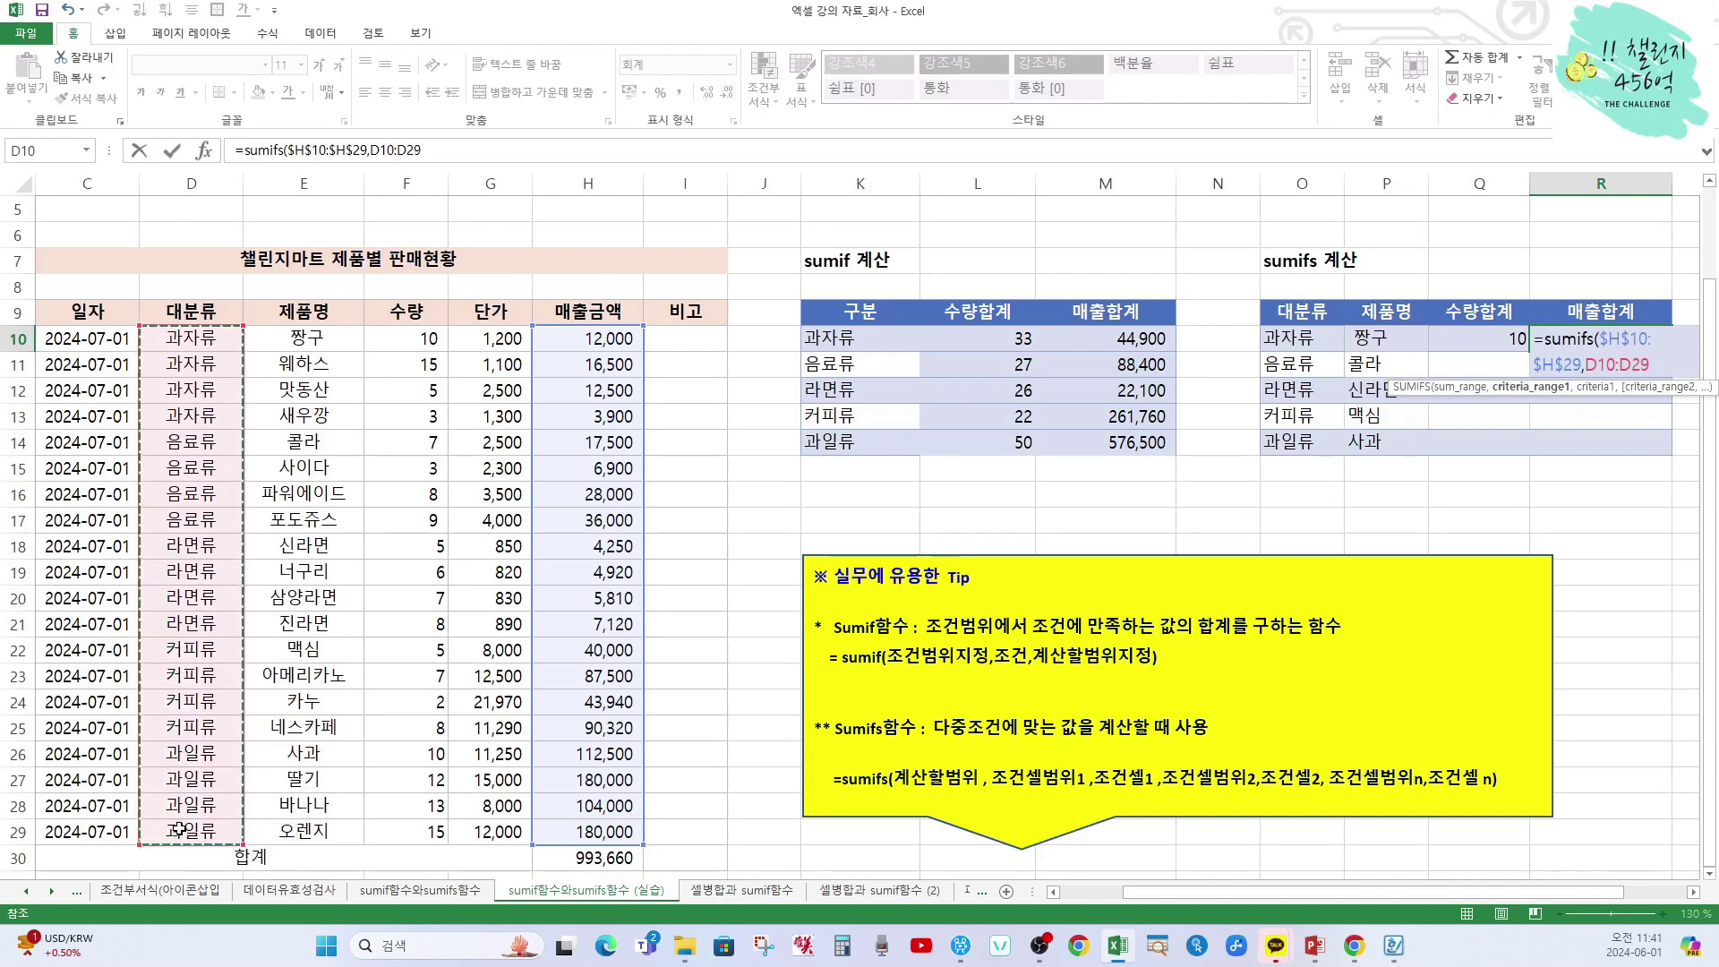
{"action": "key", "text": "F4"}
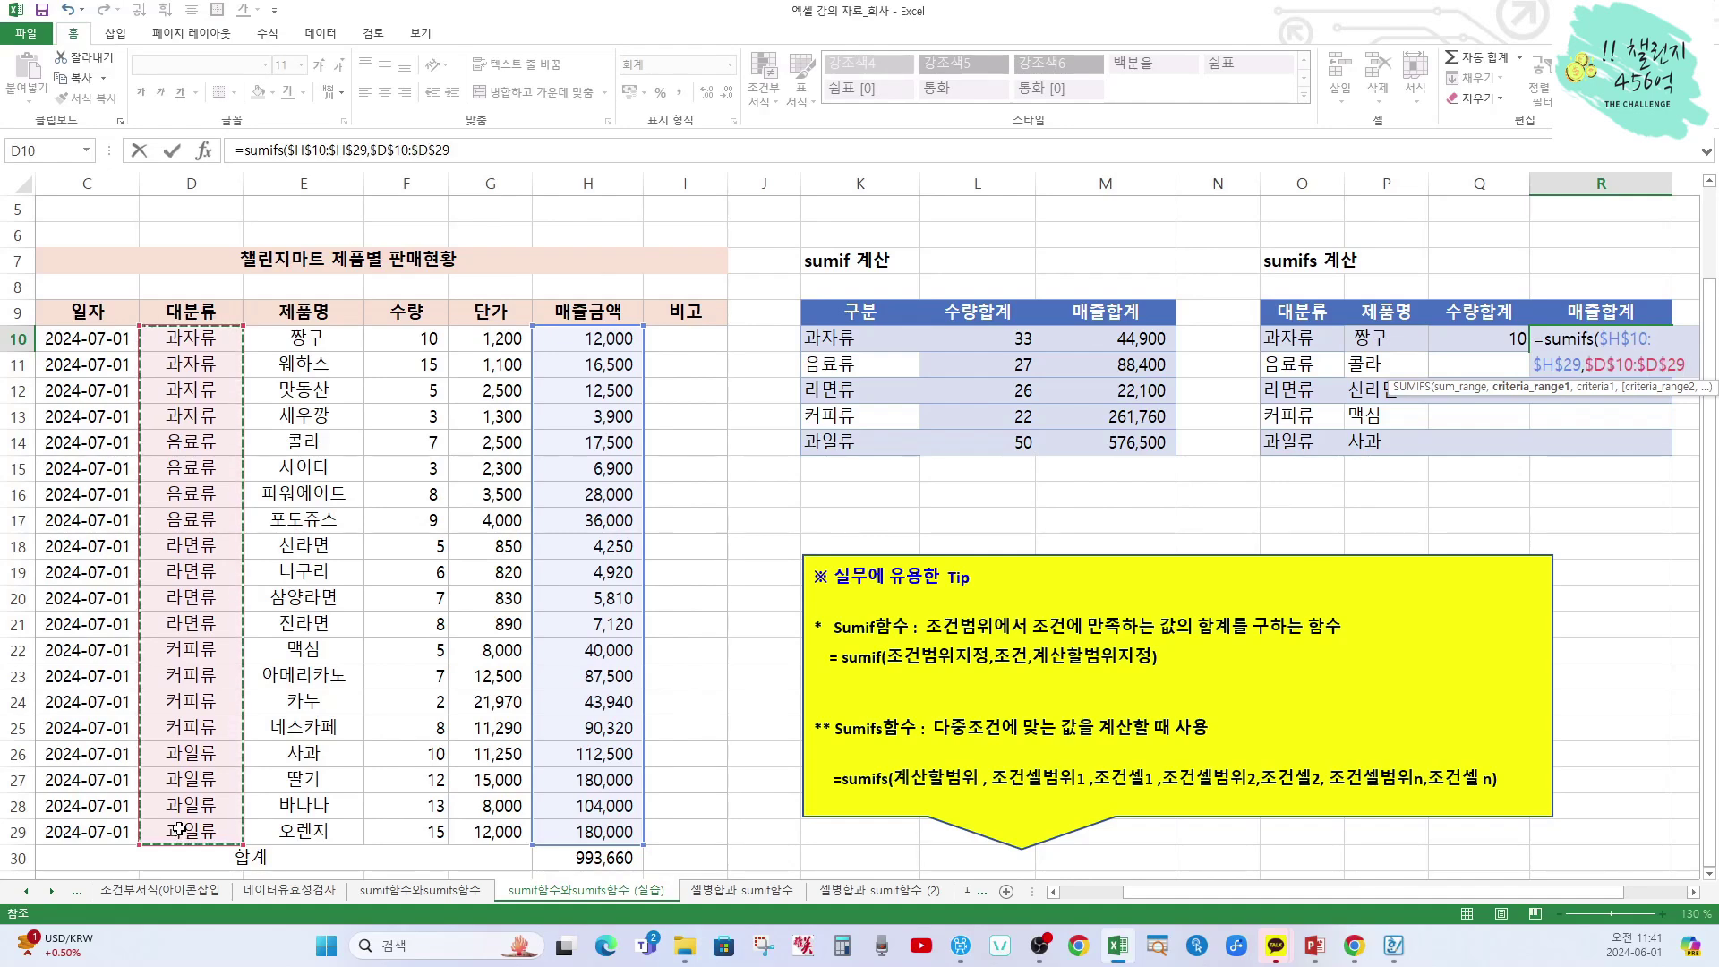
{"action": "type", "text": ","}
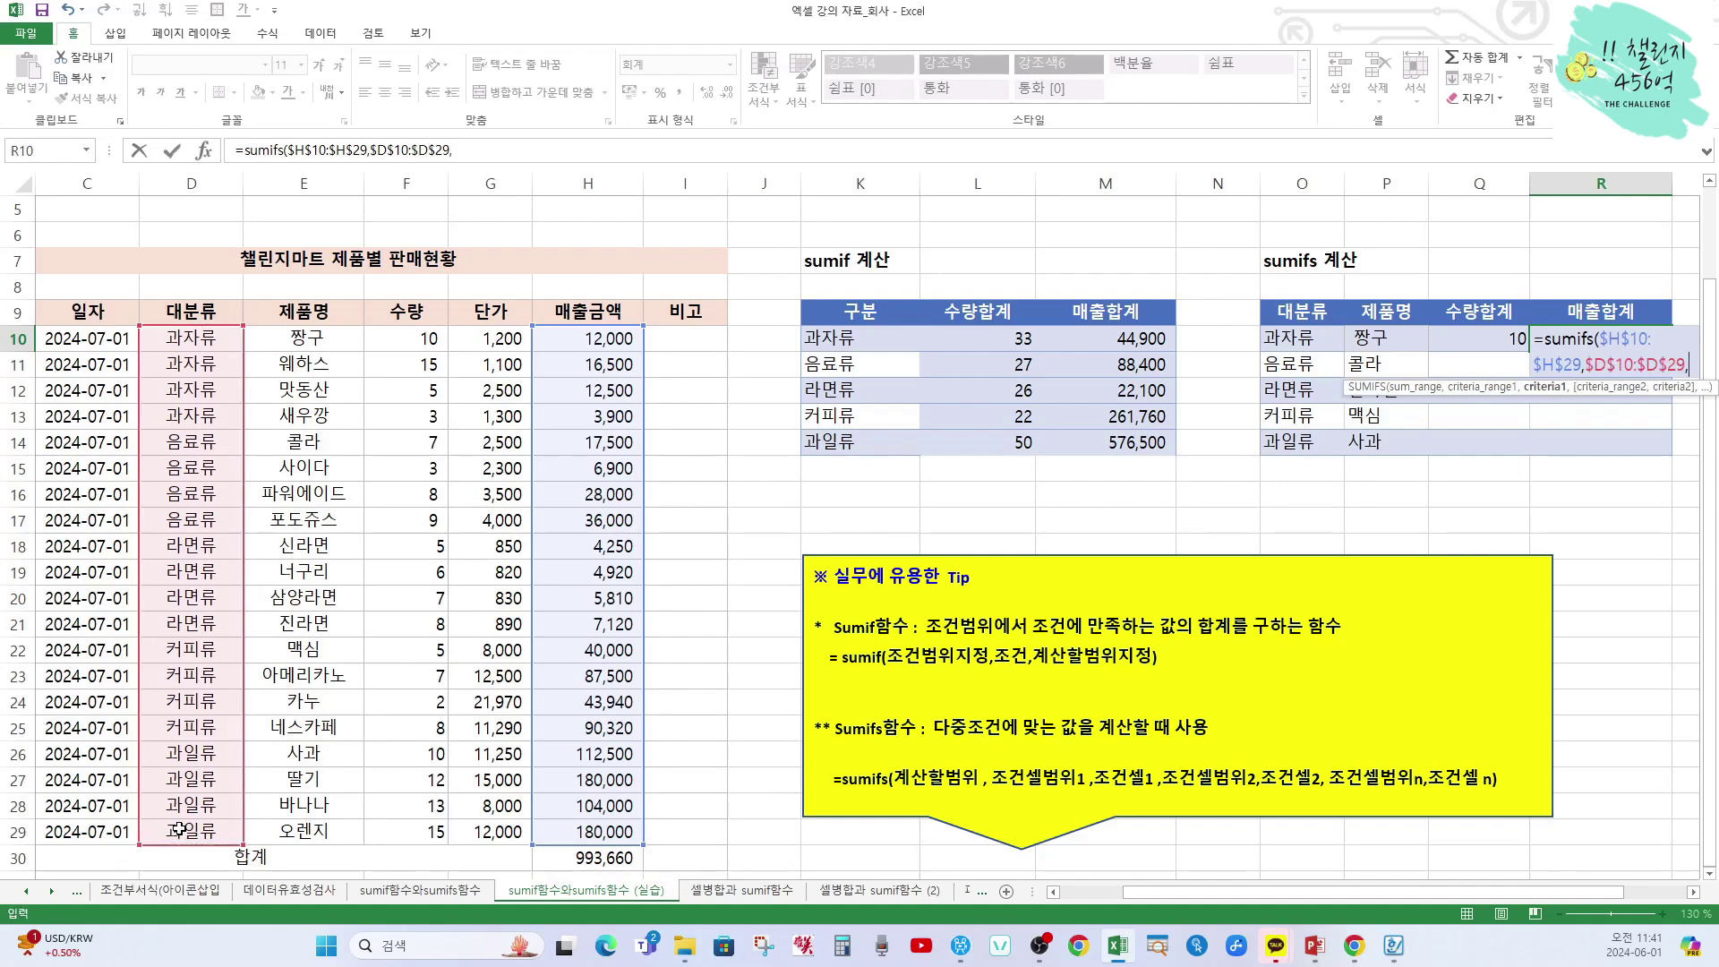
{"action": "left_click", "coordinate": [1290, 338]}
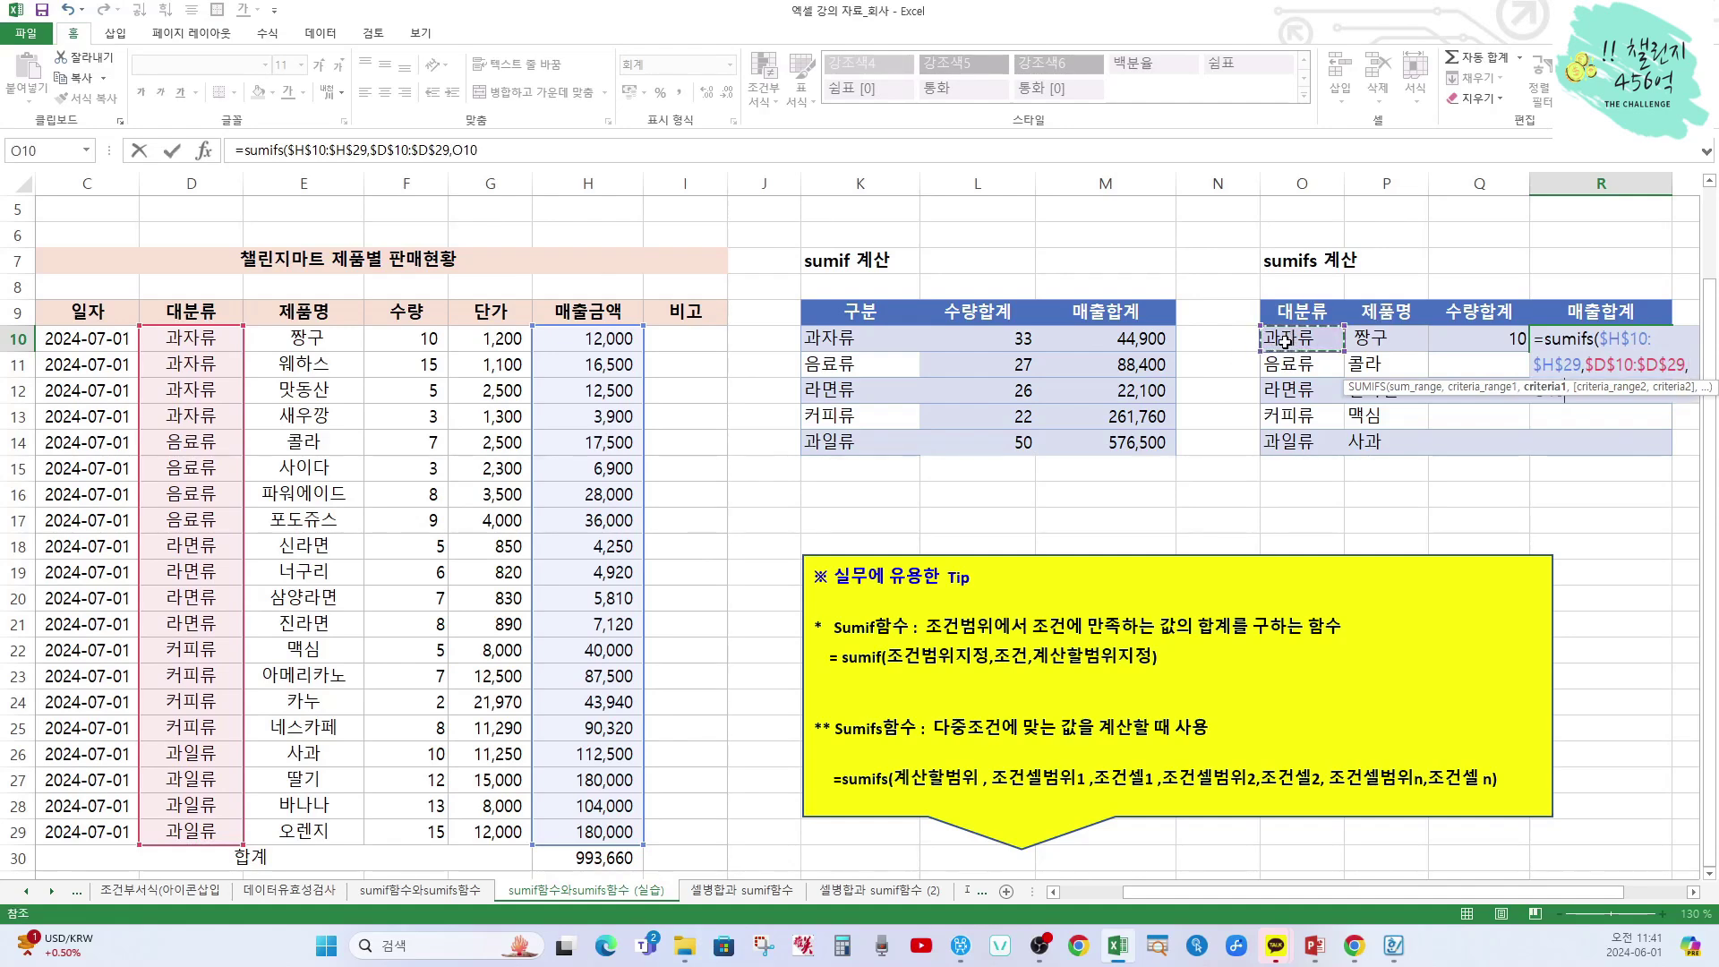
{"action": "type", "text": ","}
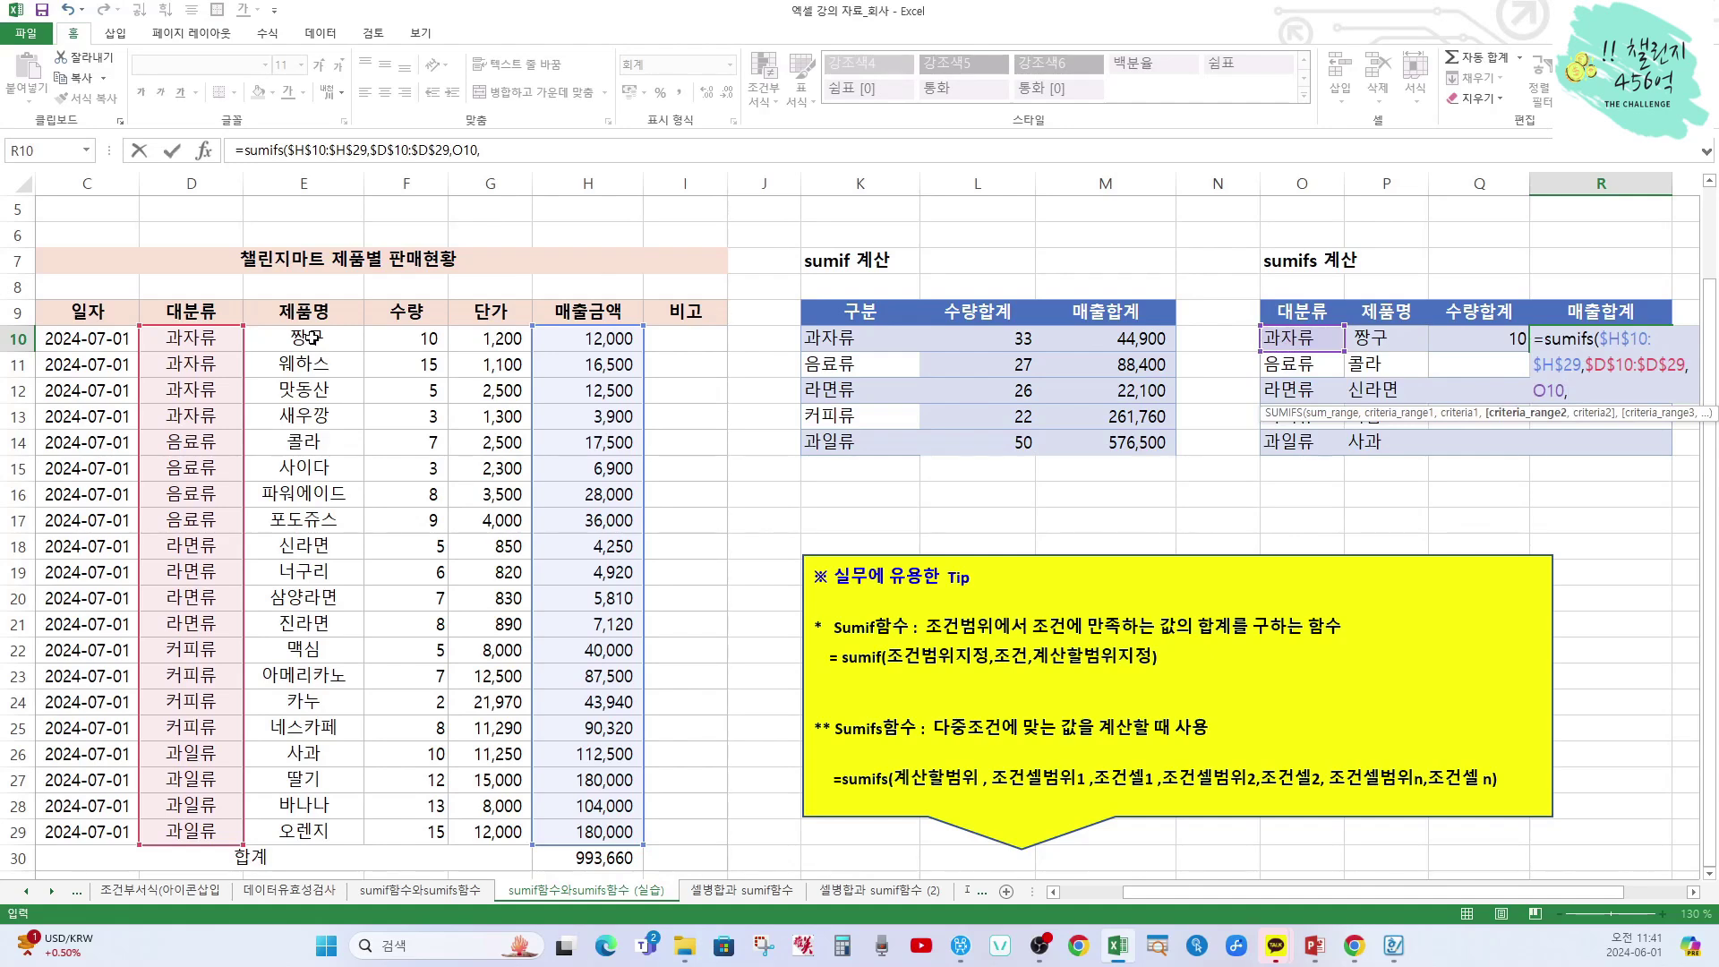
Complete the R10 SUMIFS formula with the absolute 제품명 range $E$10:$E$29 and P10 as the second criterion
{"action": "left_click_drag", "start_coordinate": [310, 337], "coordinate": [306, 831]}
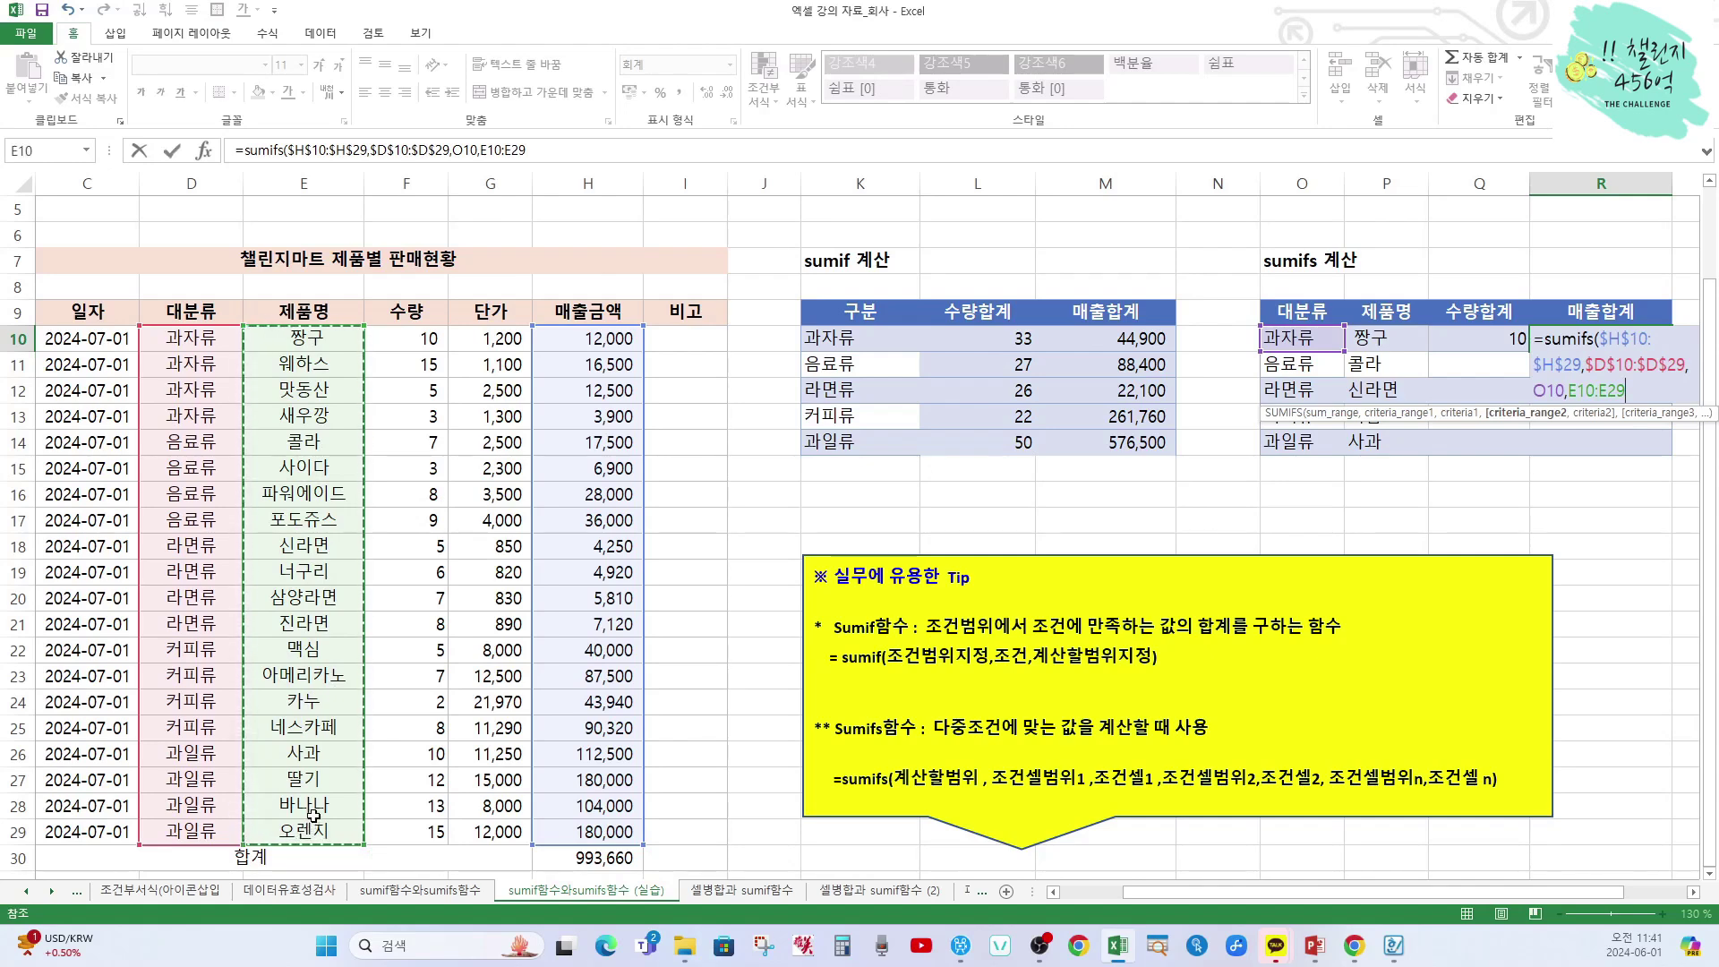
{"action": "key", "text": "F4"}
{"action": "type", "text": ","}
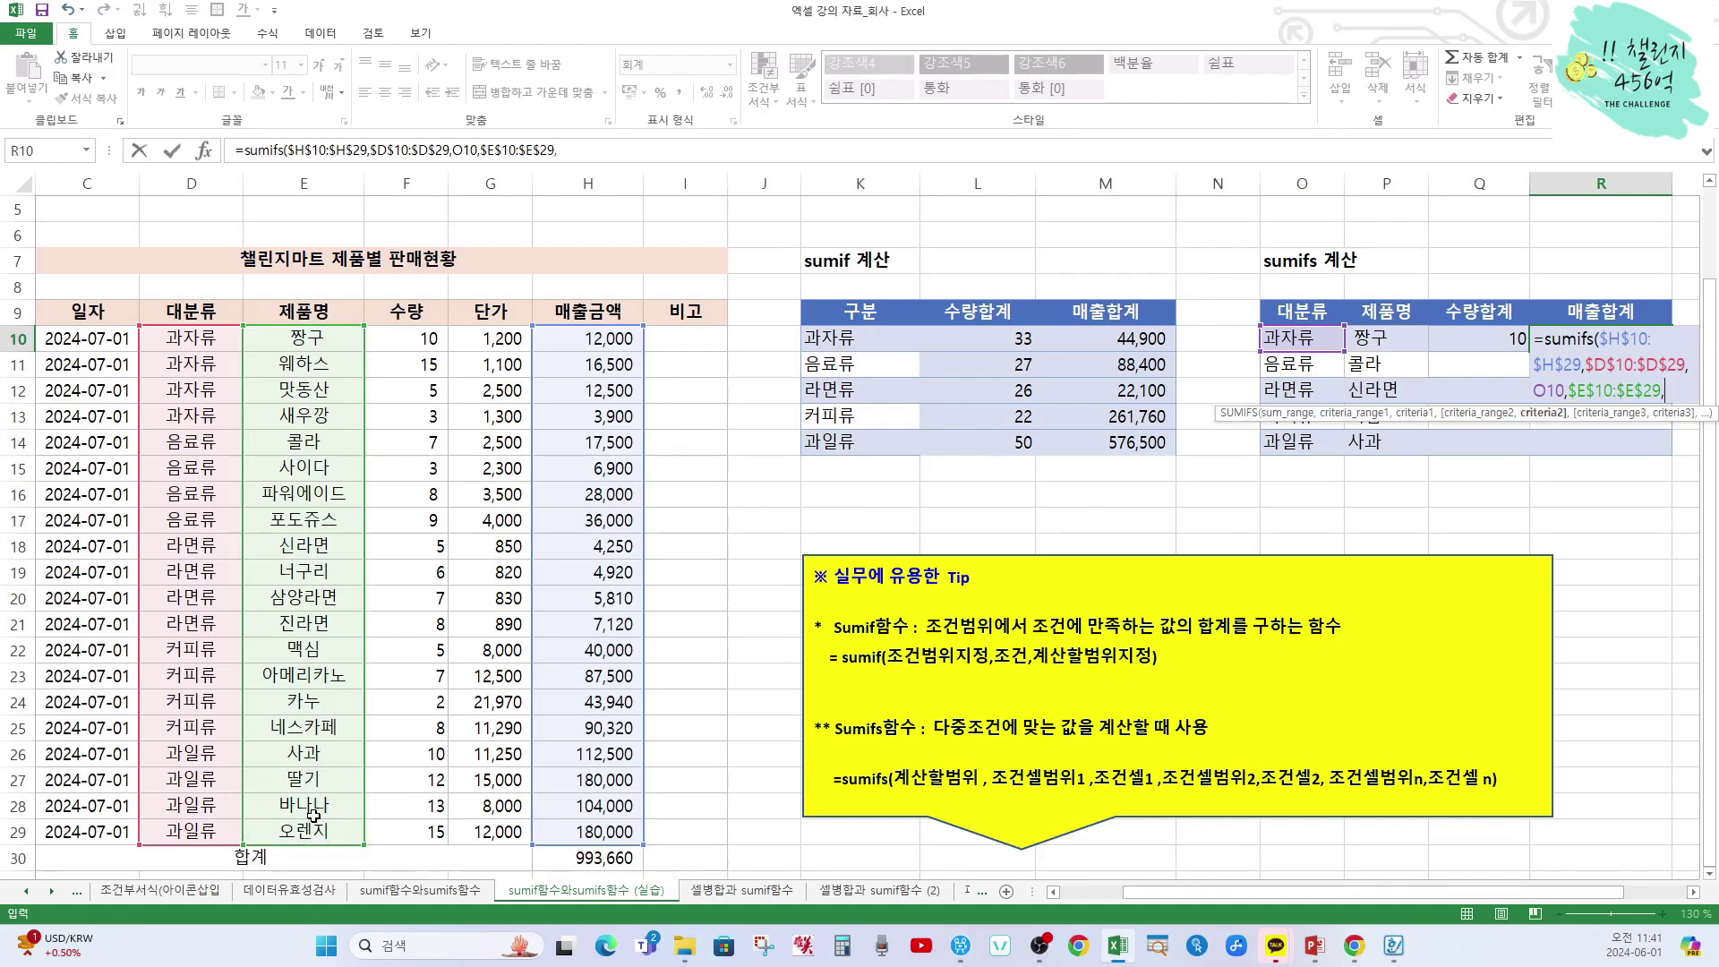
{"action": "left_click", "coordinate": [1387, 341]}
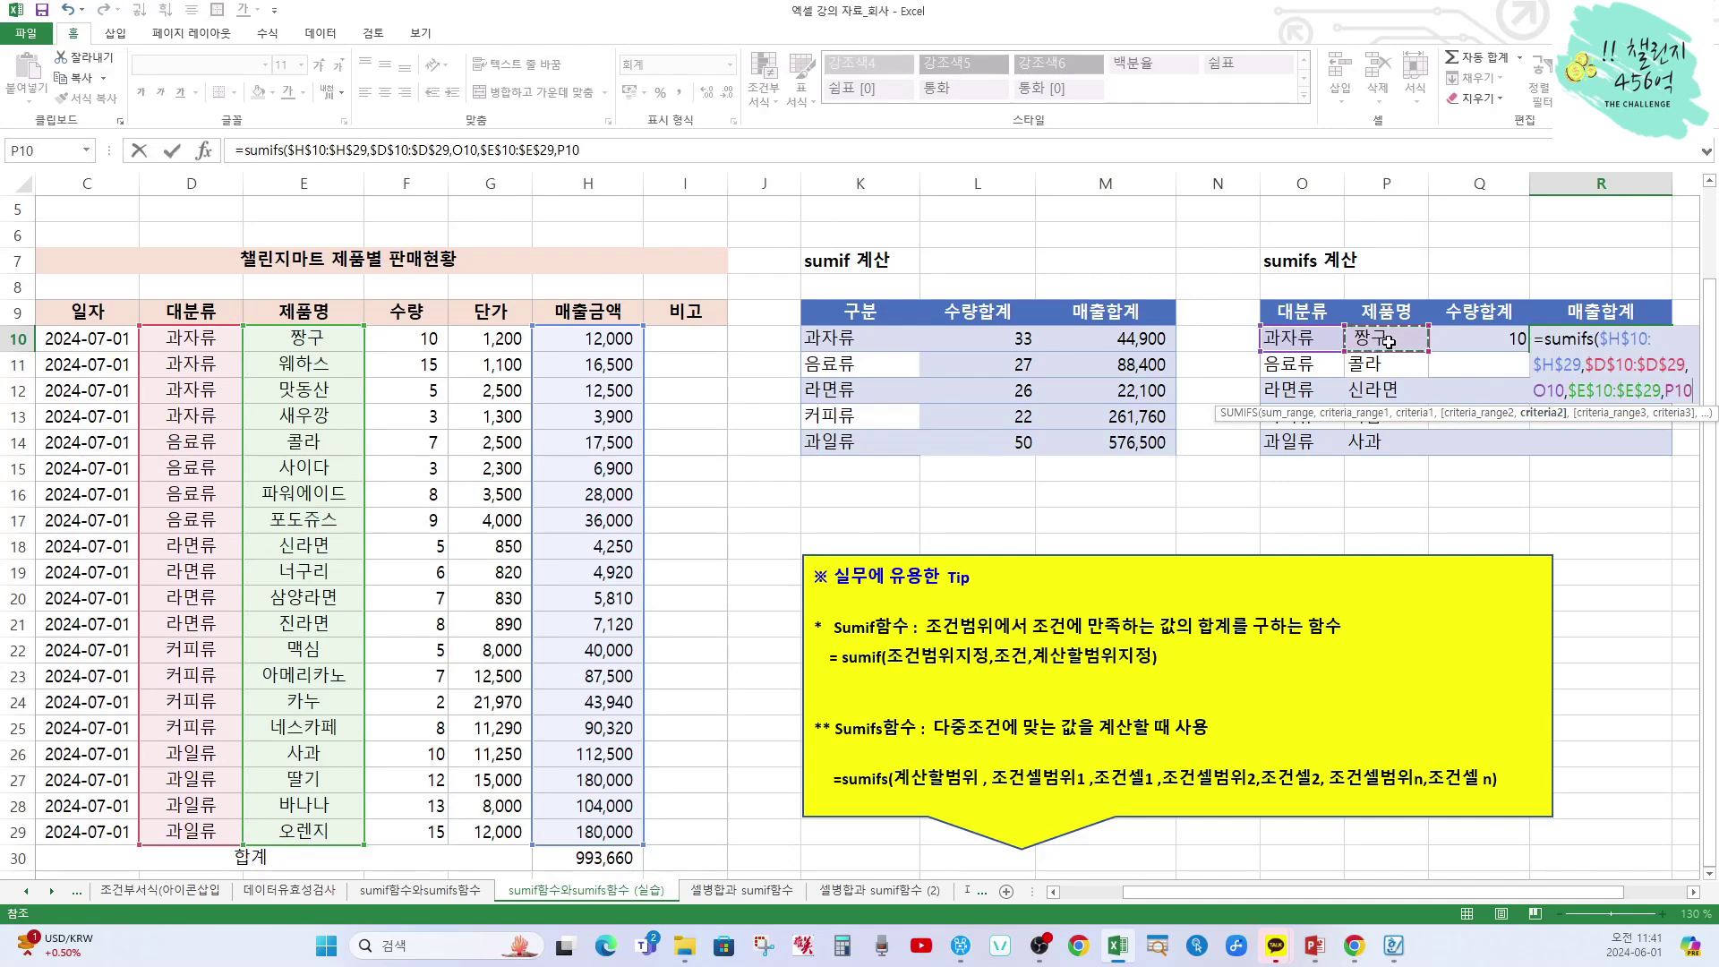
{"action": "type", "text": ")"}
{"action": "key", "text": "Return"}
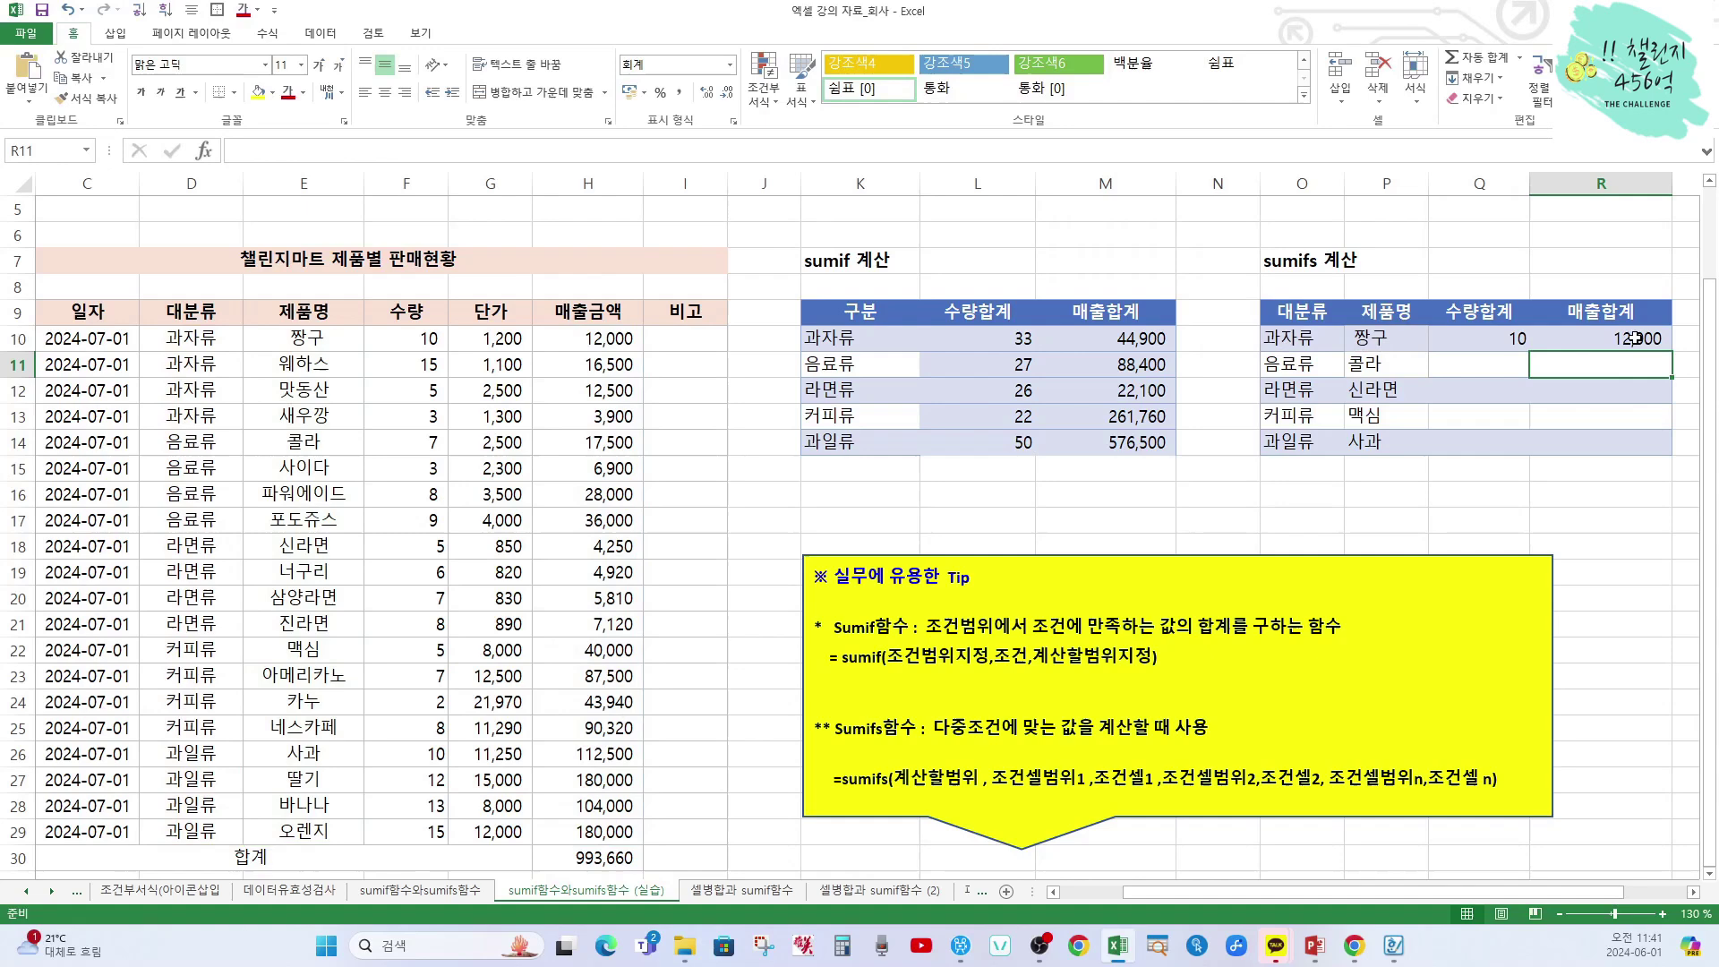
Fill the Q10 and R10 SUMIFS formulas down through row 14 for the remaining 수량합계 and 매출합계 cells
{"action": "left_click", "coordinate": [1635, 339]}
{"action": "left_click", "coordinate": [1467, 340]}
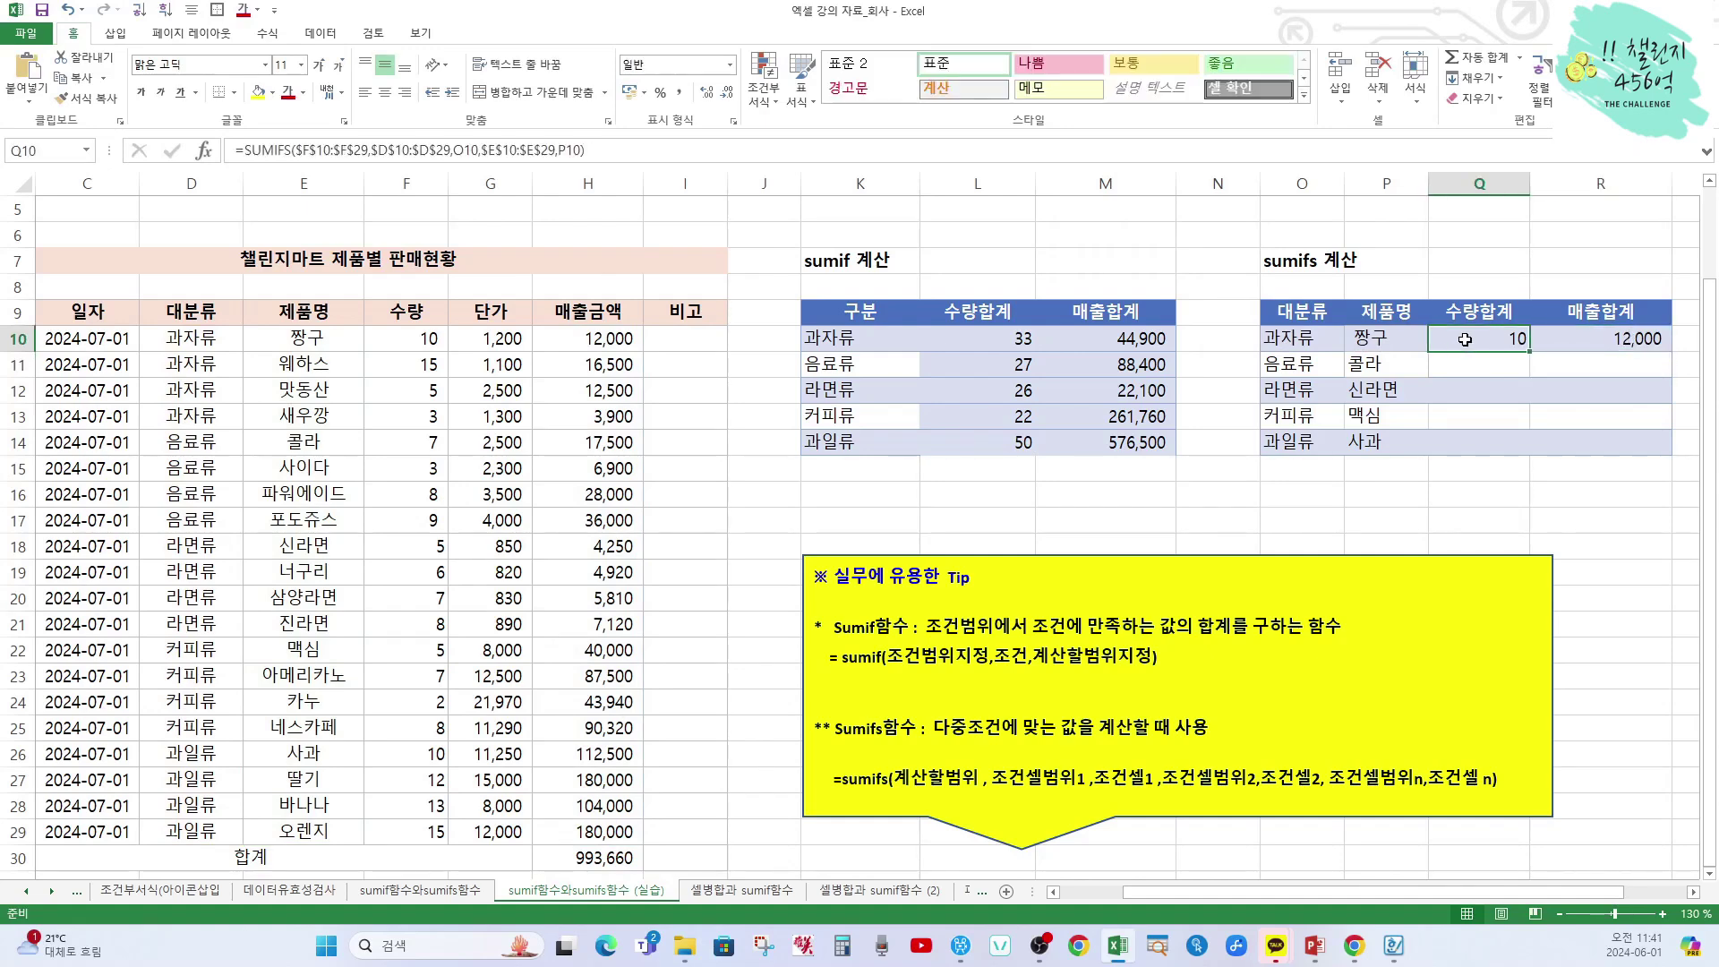
{"action": "double_click", "coordinate": [1531, 352]}
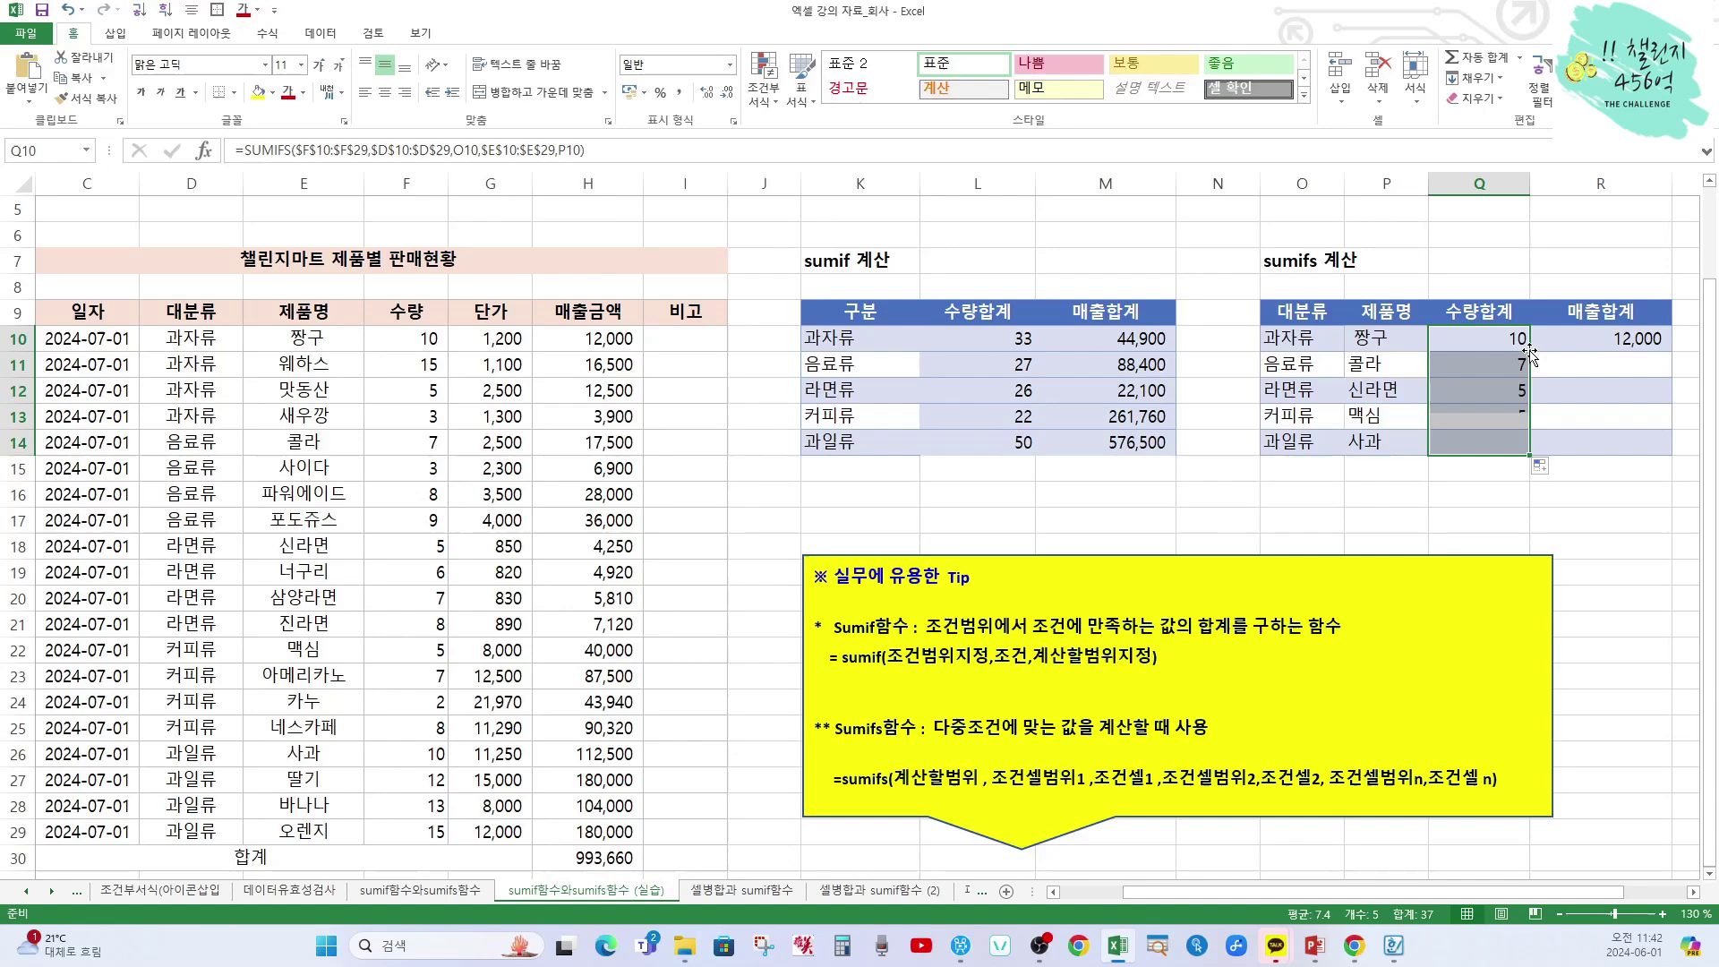
{"action": "left_click", "coordinate": [1582, 345]}
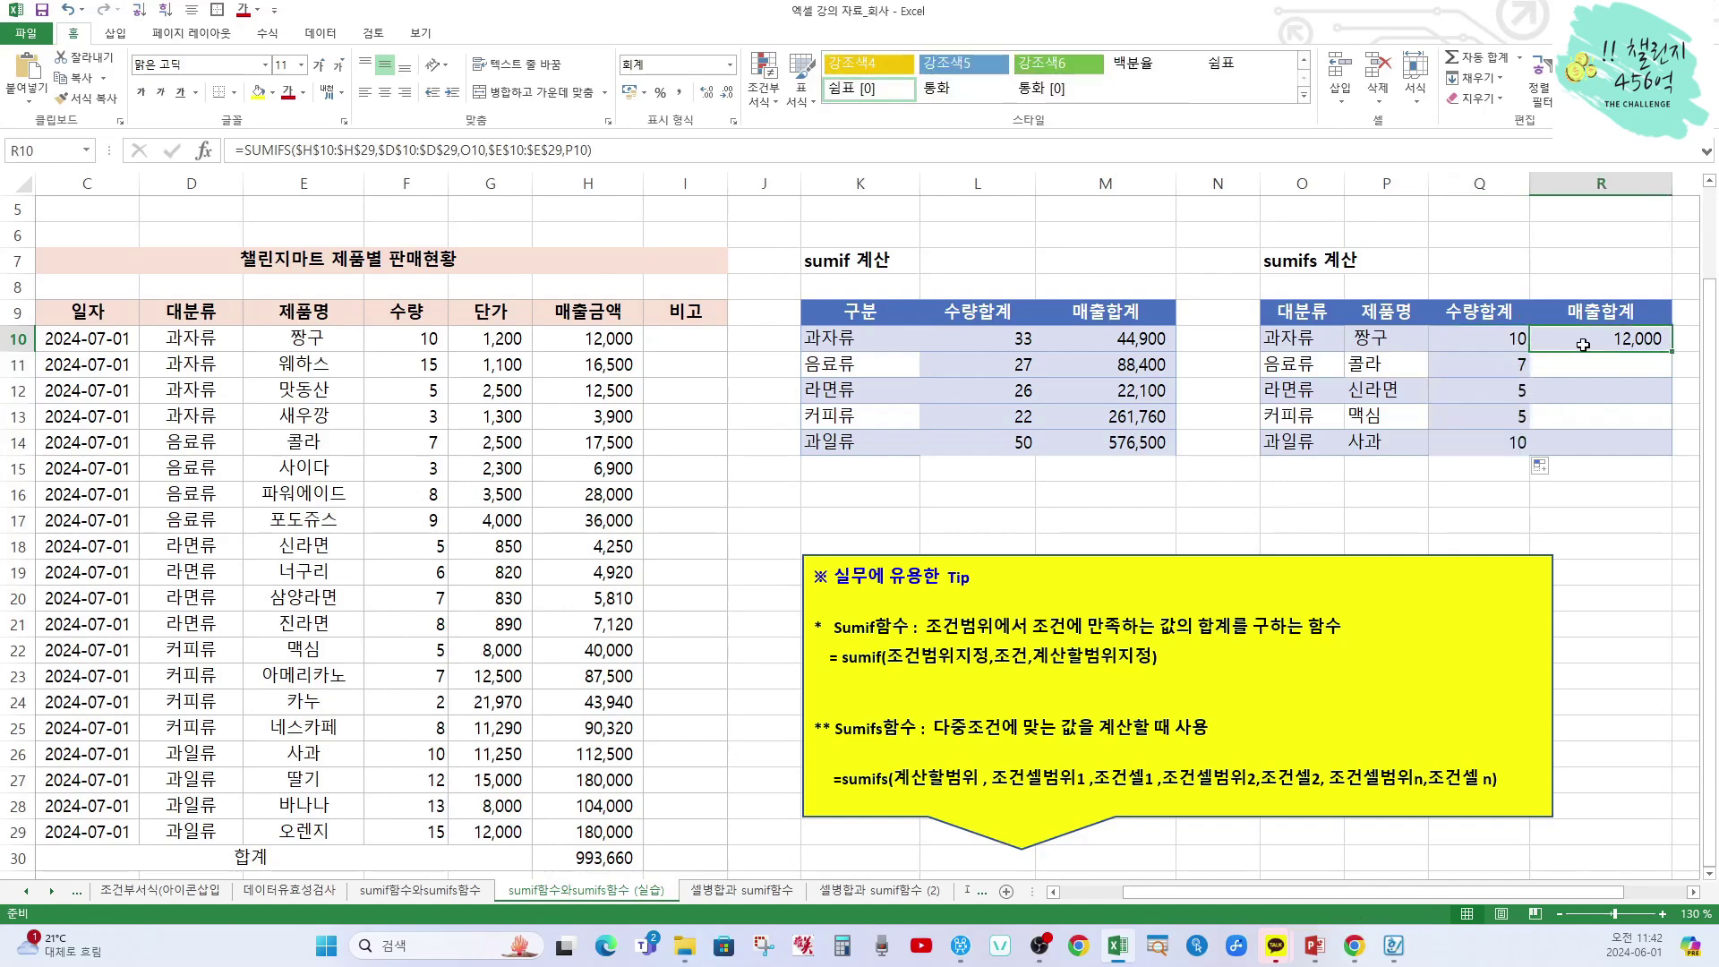
{"action": "double_click", "coordinate": [1671, 351]}
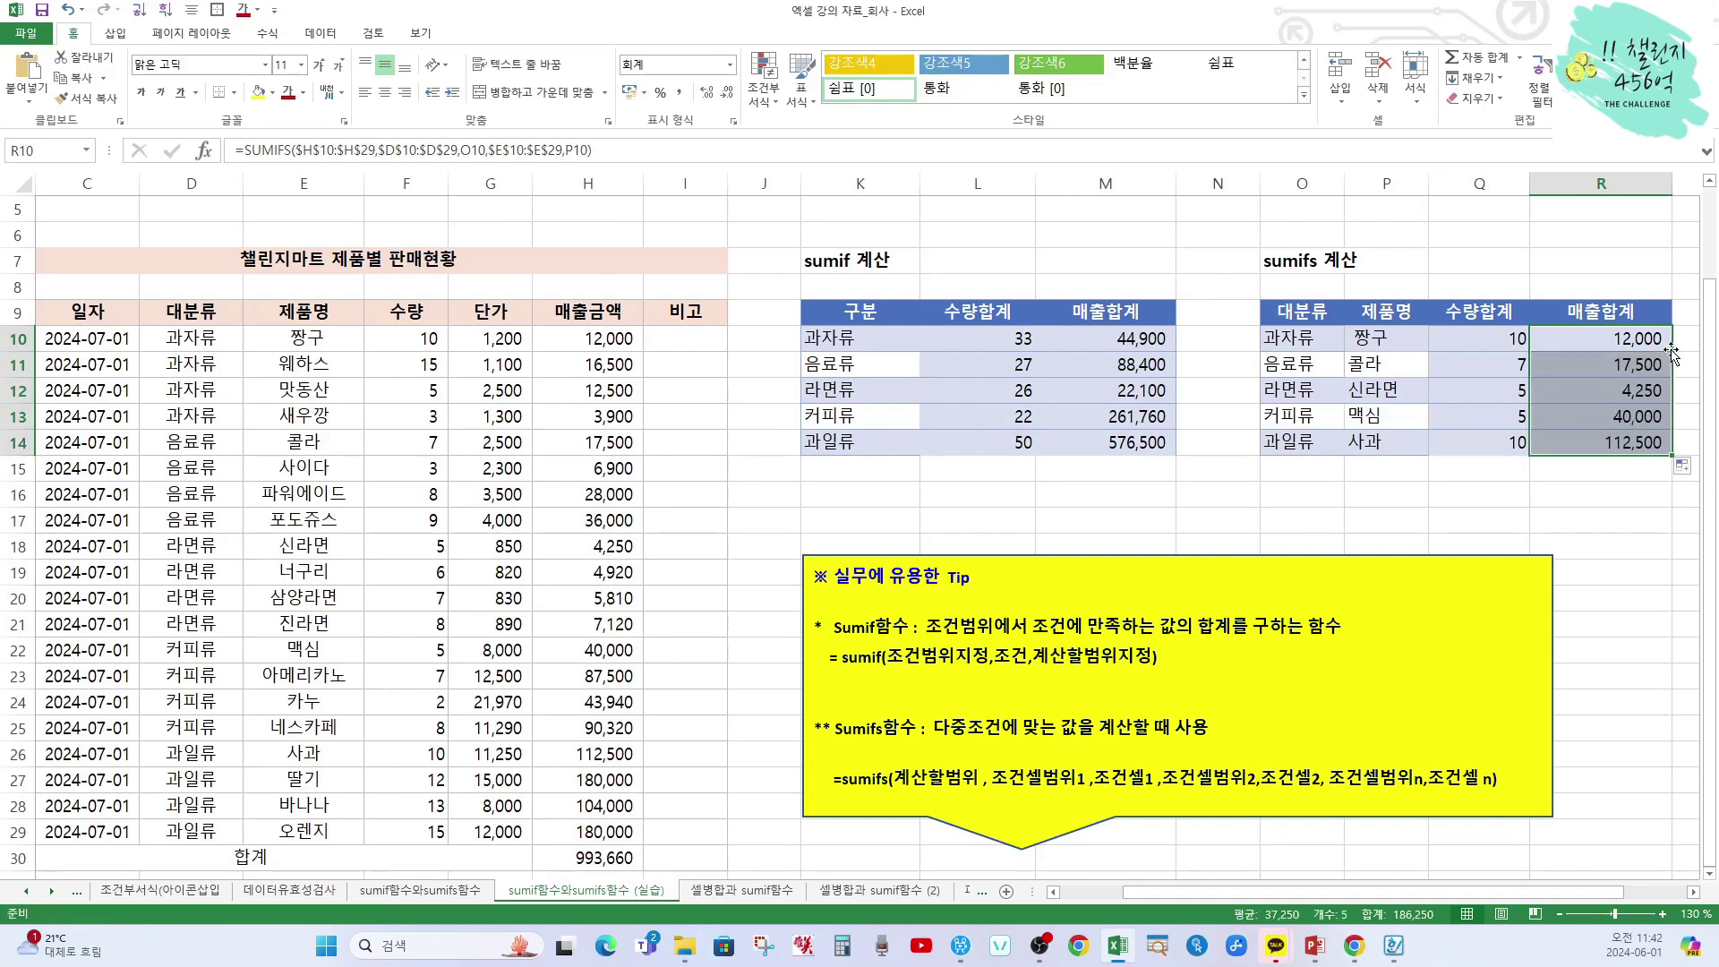
{"action": "left_click", "coordinate": [1603, 491]}
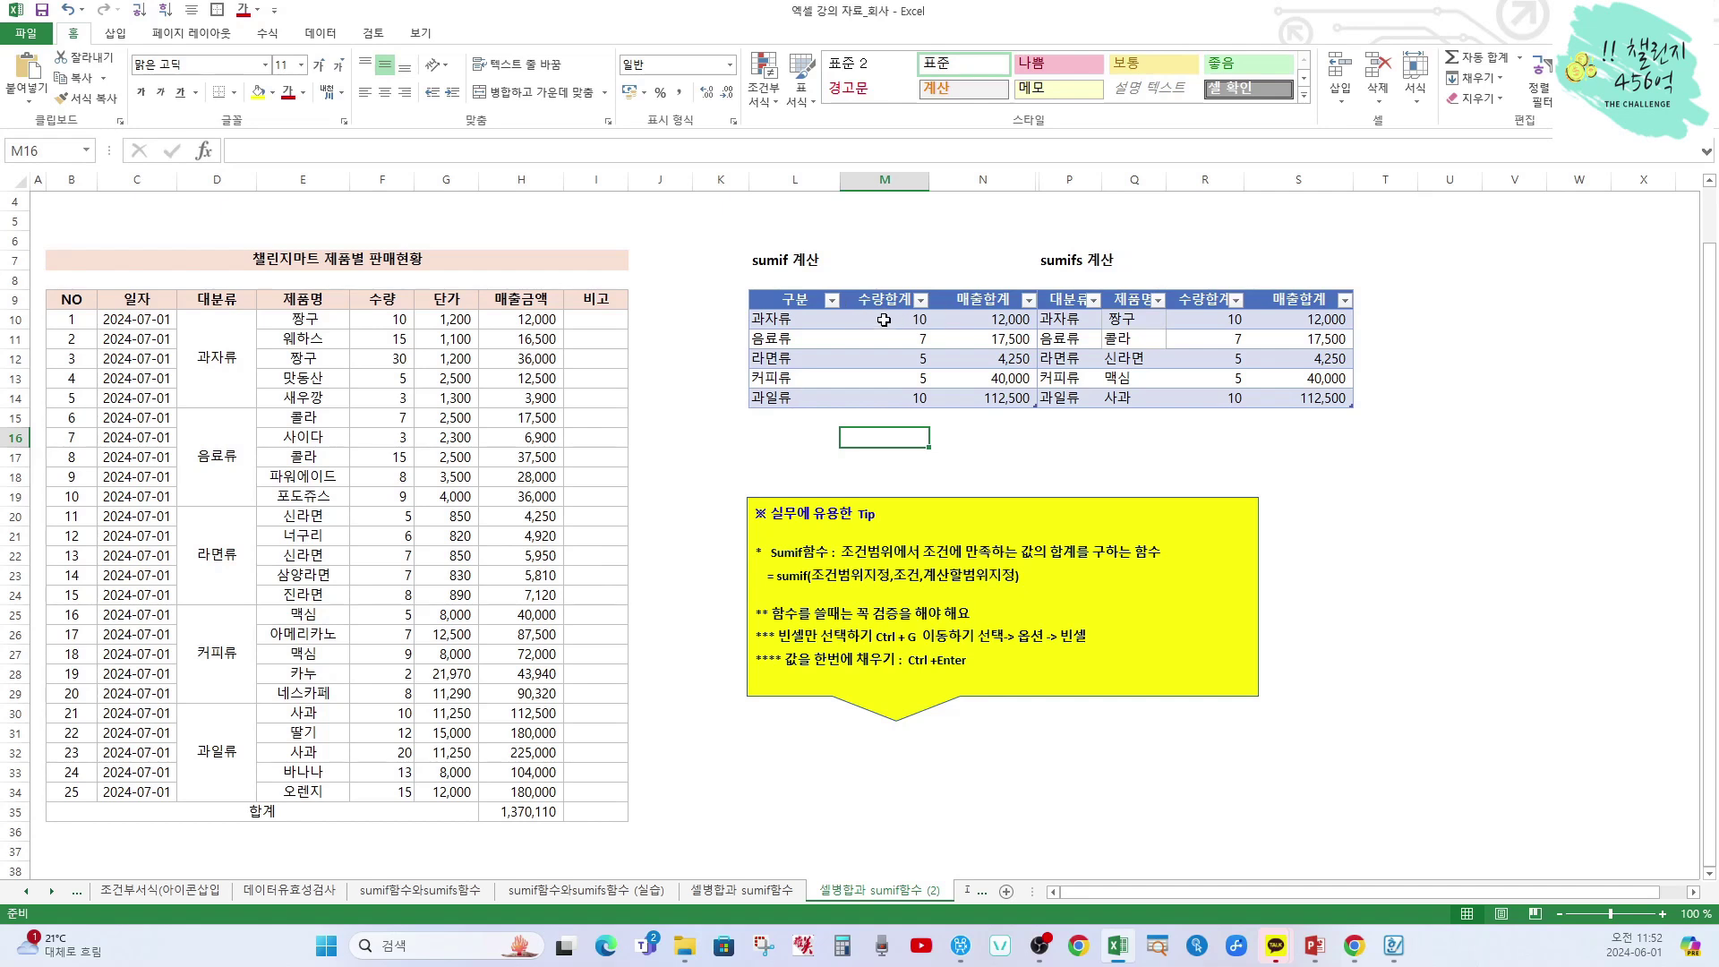
On the 셀병합과 sumif함수 (2) sheet, compare the sum of 수량합계 M10:M14 with that of the source quantities F10:F34
{"action": "left_click_drag", "start_coordinate": [889, 318], "coordinate": [885, 394]}
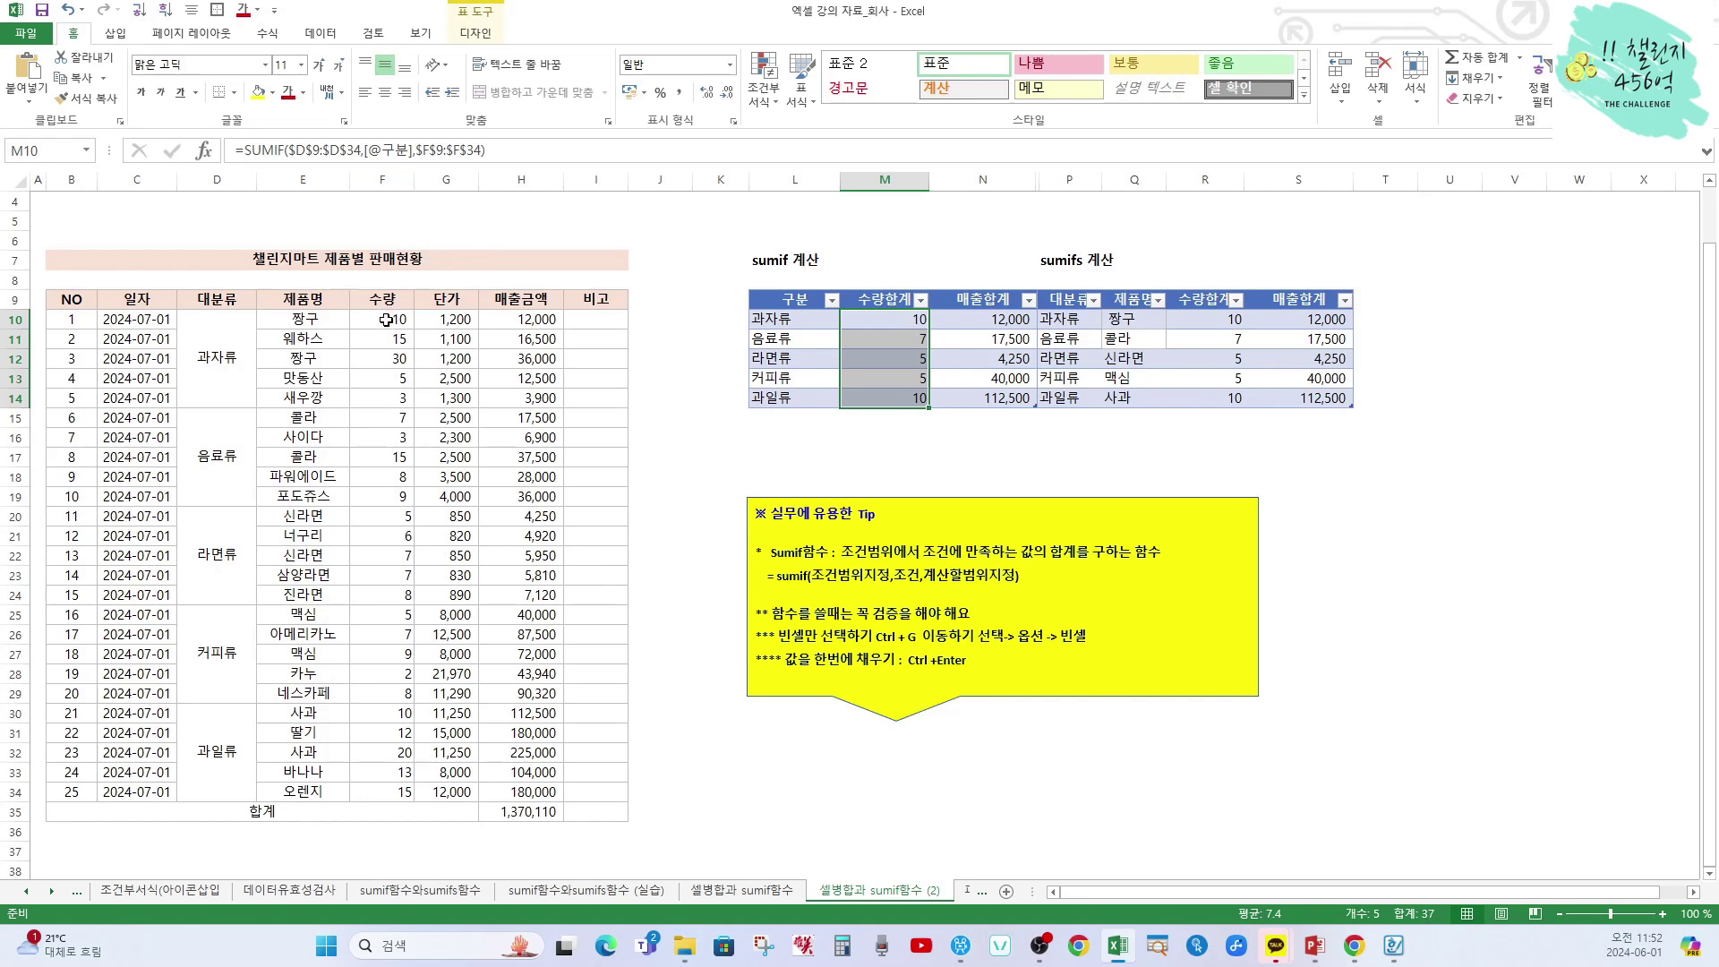
{"action": "left_click_drag", "start_coordinate": [386, 319], "coordinate": [400, 792]}
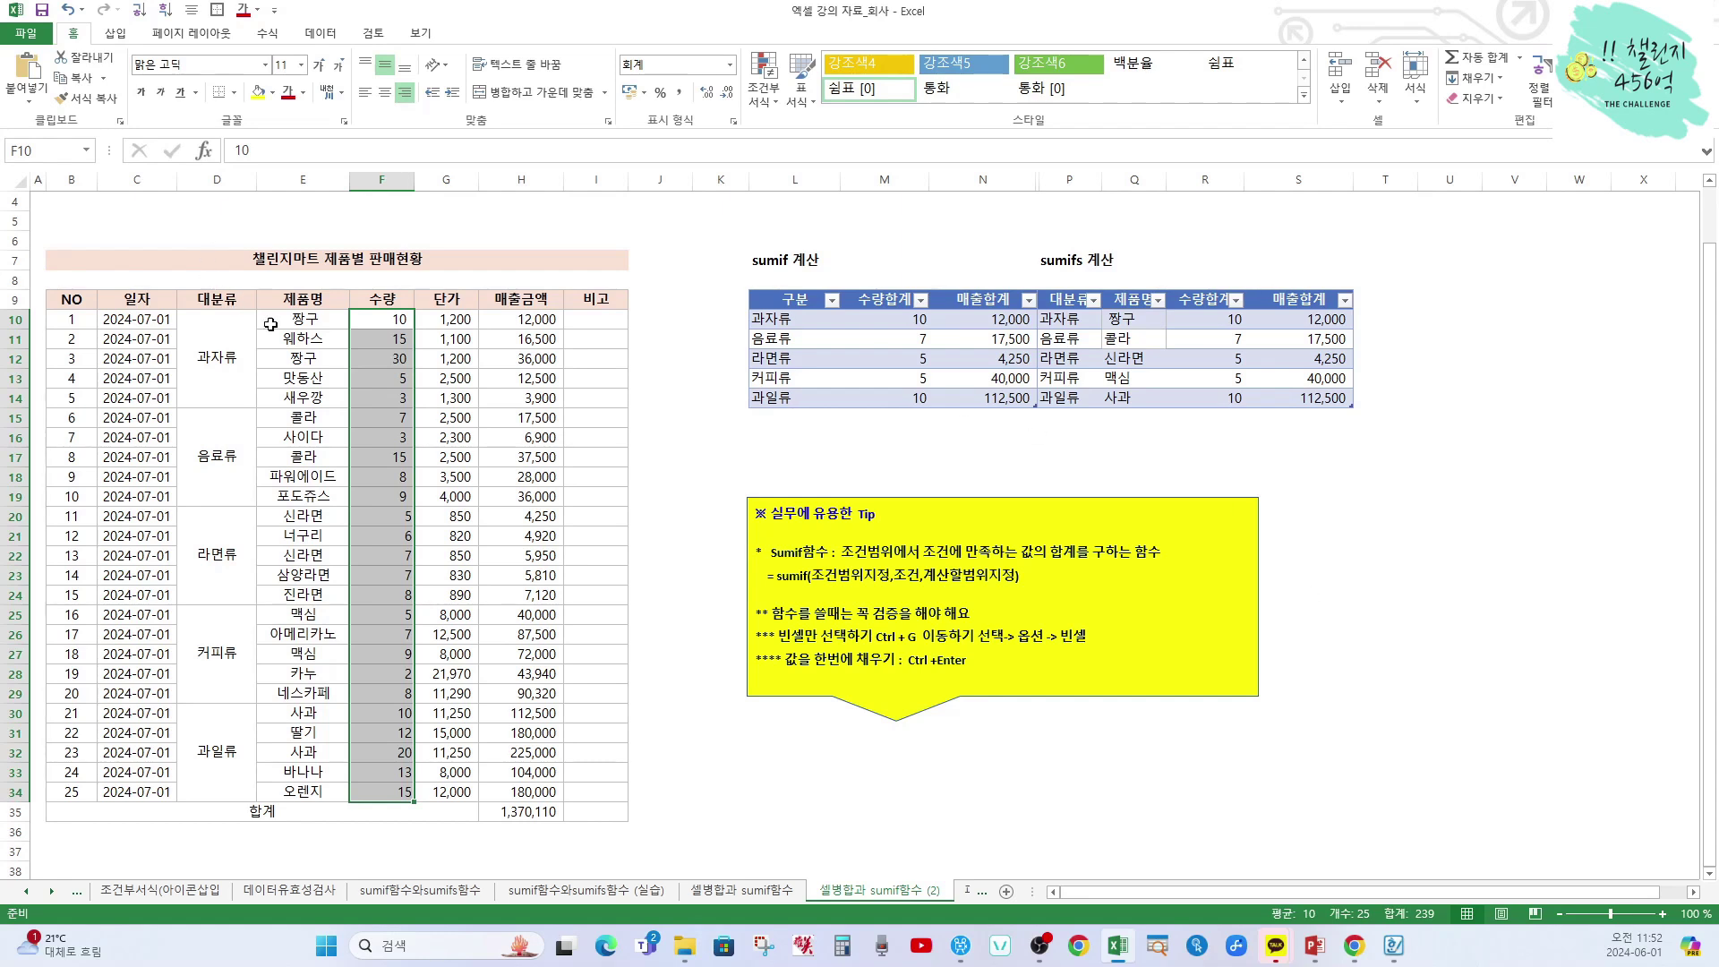
Unmerge the five merged 대분류 cells, 과자류, 음료류, 라면류, 커피류 and 과일류, in D10:D34
{"action": "left_click", "coordinate": [224, 367]}
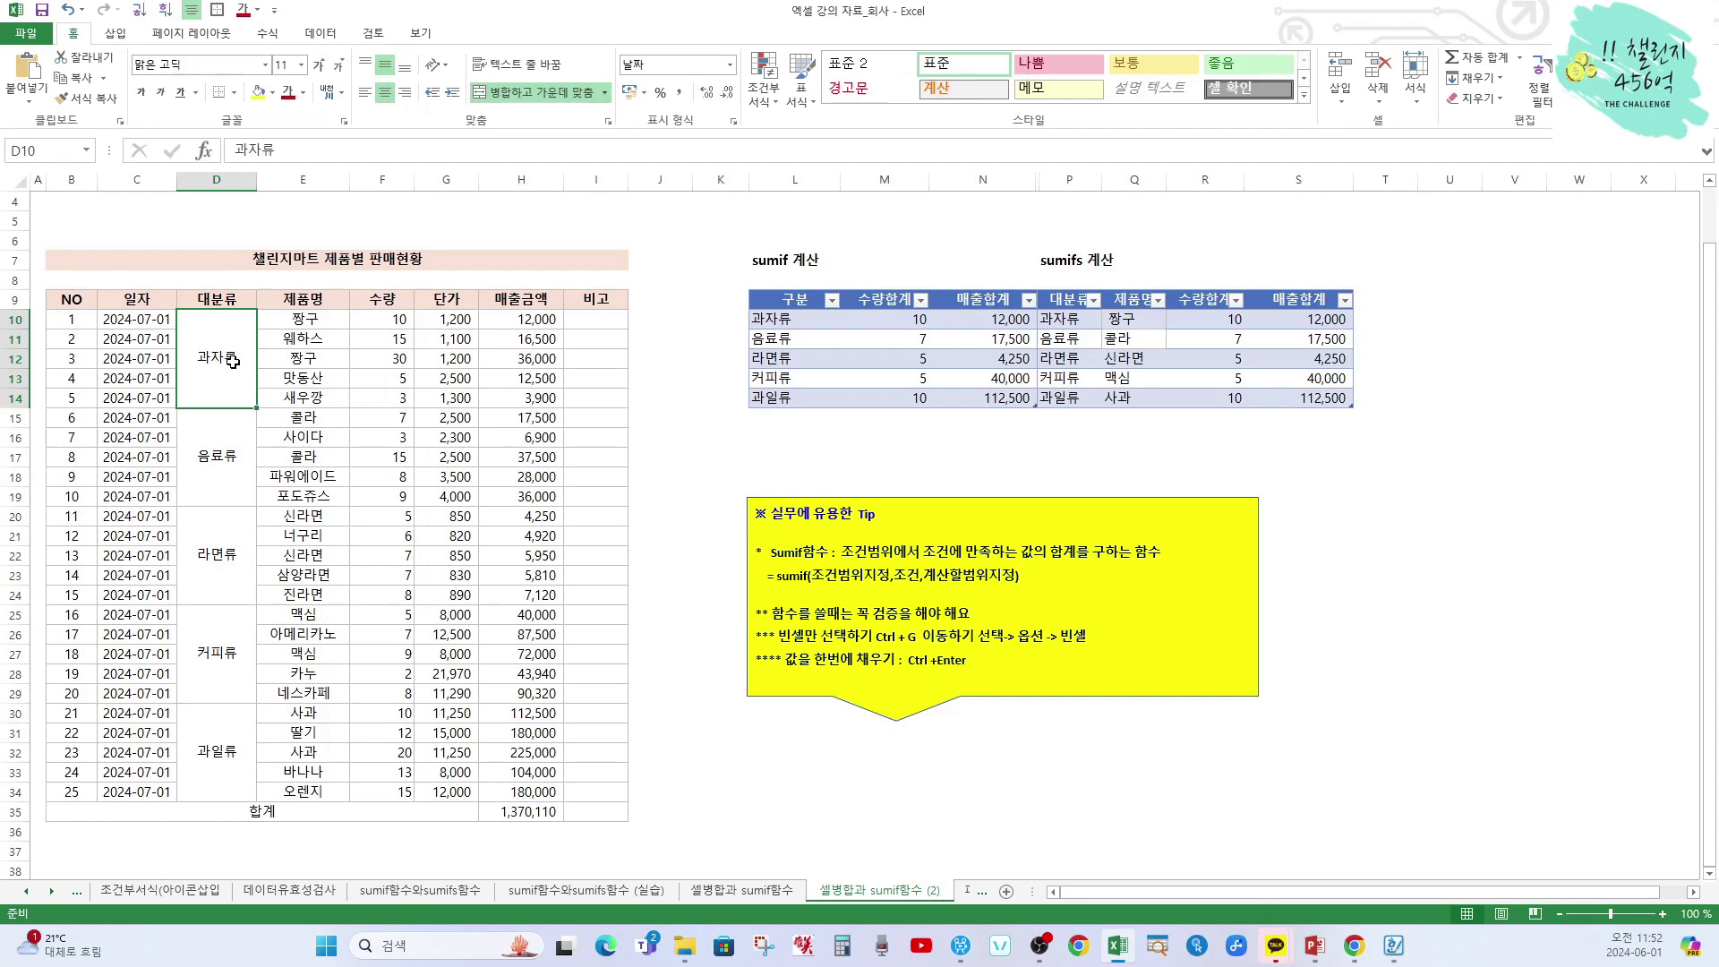
{"action": "left_click", "coordinate": [224, 476], "text": "ctrl"}
{"action": "left_click", "coordinate": [220, 562], "text": "ctrl"}
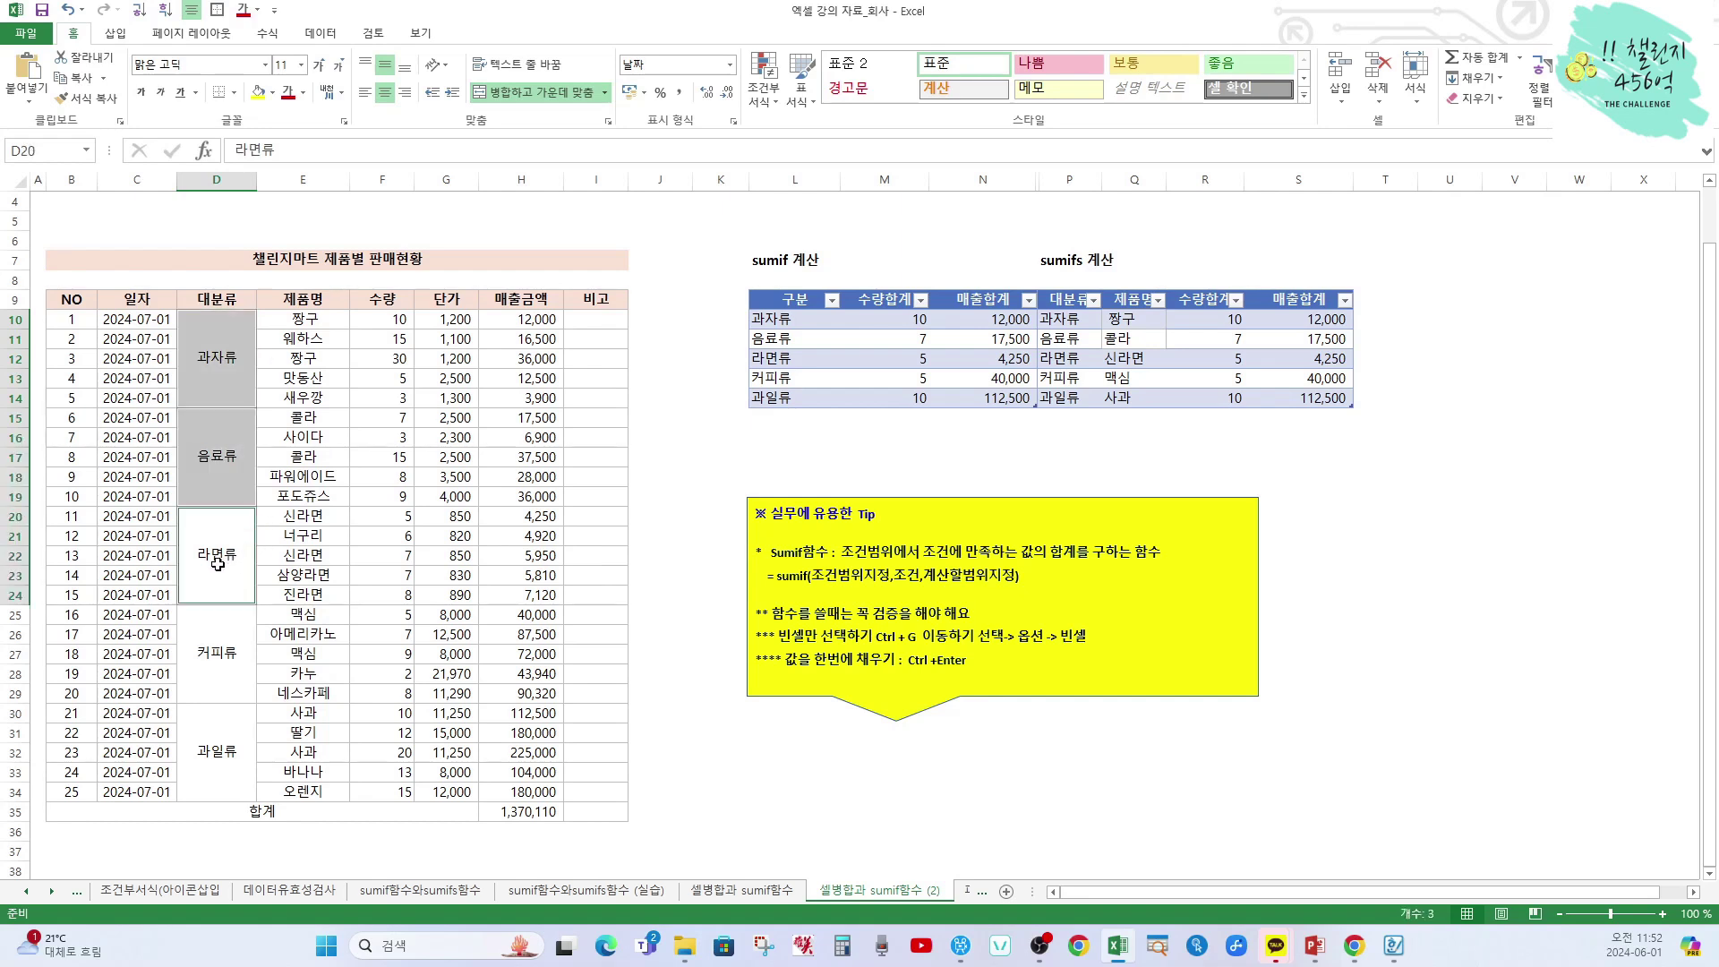
{"action": "left_click", "coordinate": [218, 677], "text": "ctrl"}
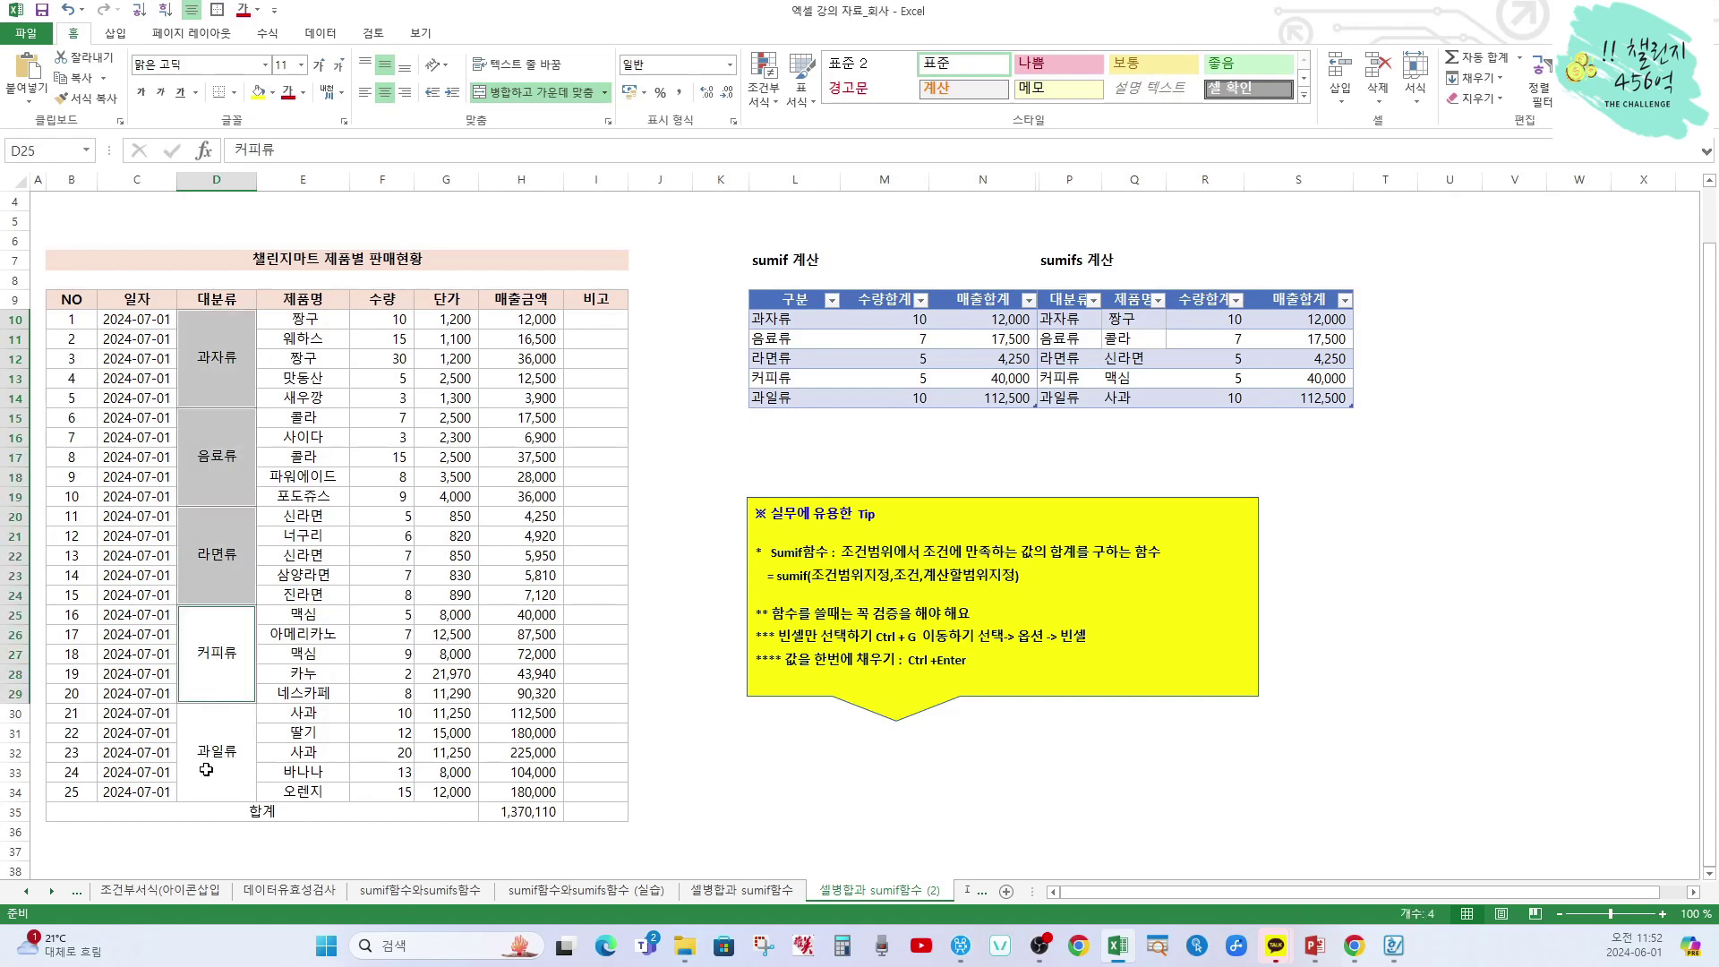
{"action": "left_click", "coordinate": [206, 770], "text": "ctrl"}
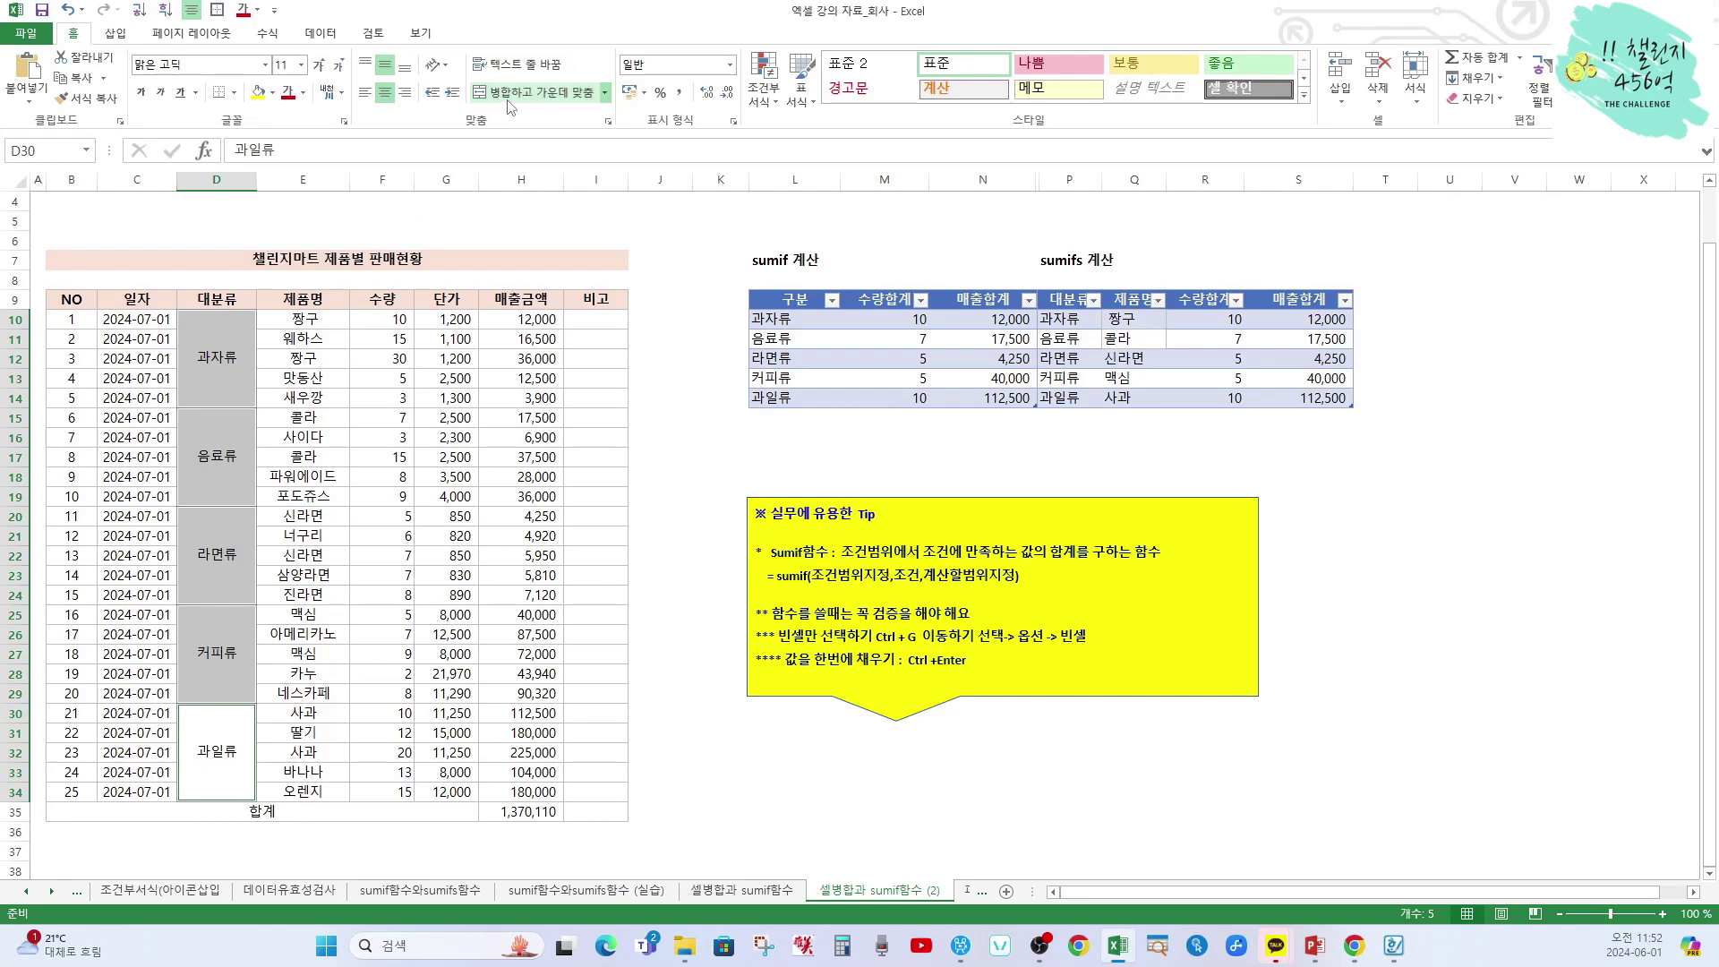
{"action": "left_click", "coordinate": [560, 101]}
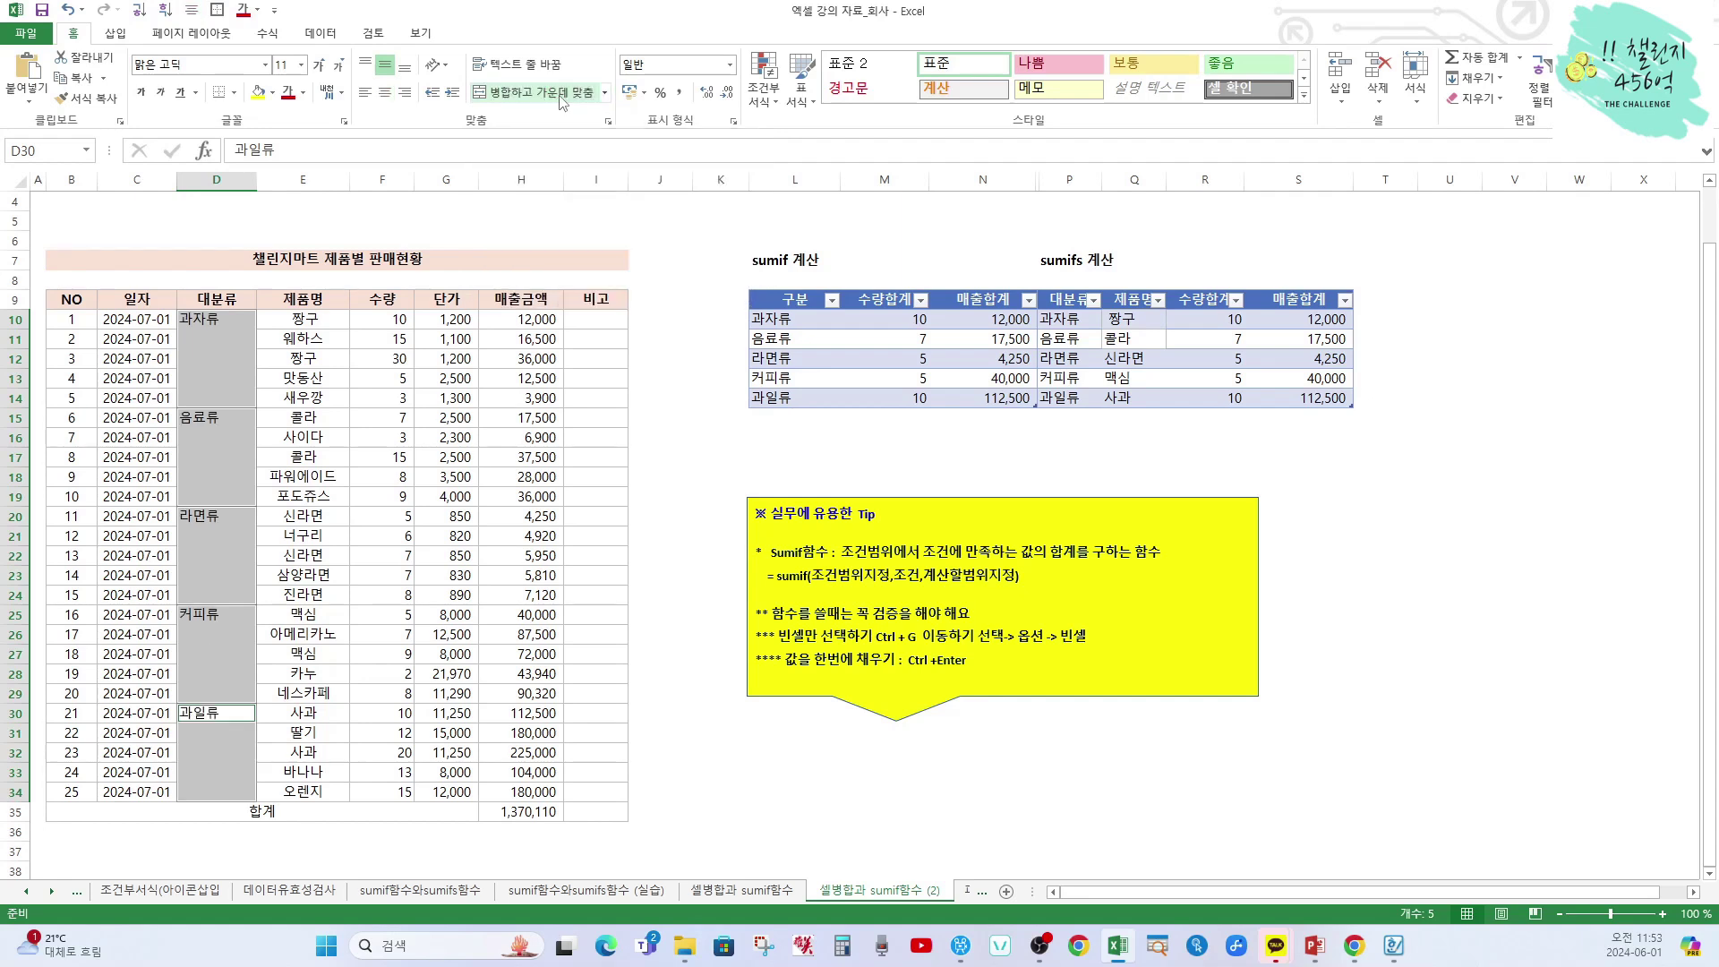
{"action": "left_click", "coordinate": [718, 453]}
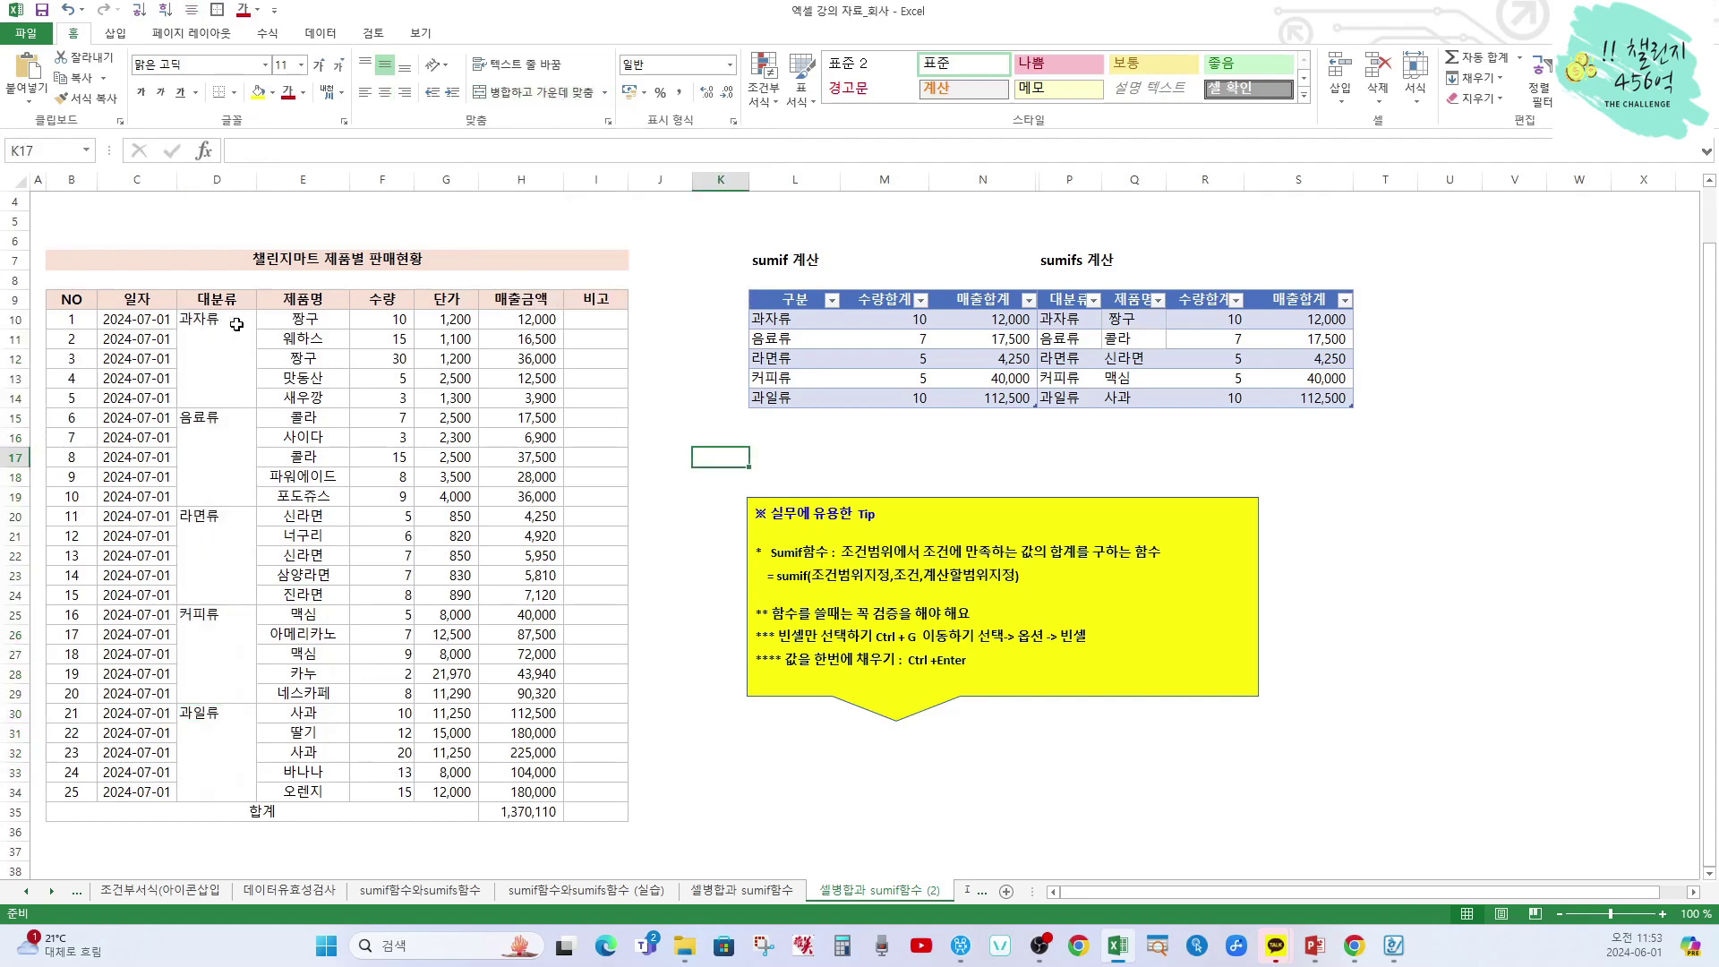
Check the SUMIF quantities for 과자류 and 음료류 against their source rows and the empty 대분류 cells beneath the category names
{"action": "left_click", "coordinate": [905, 312]}
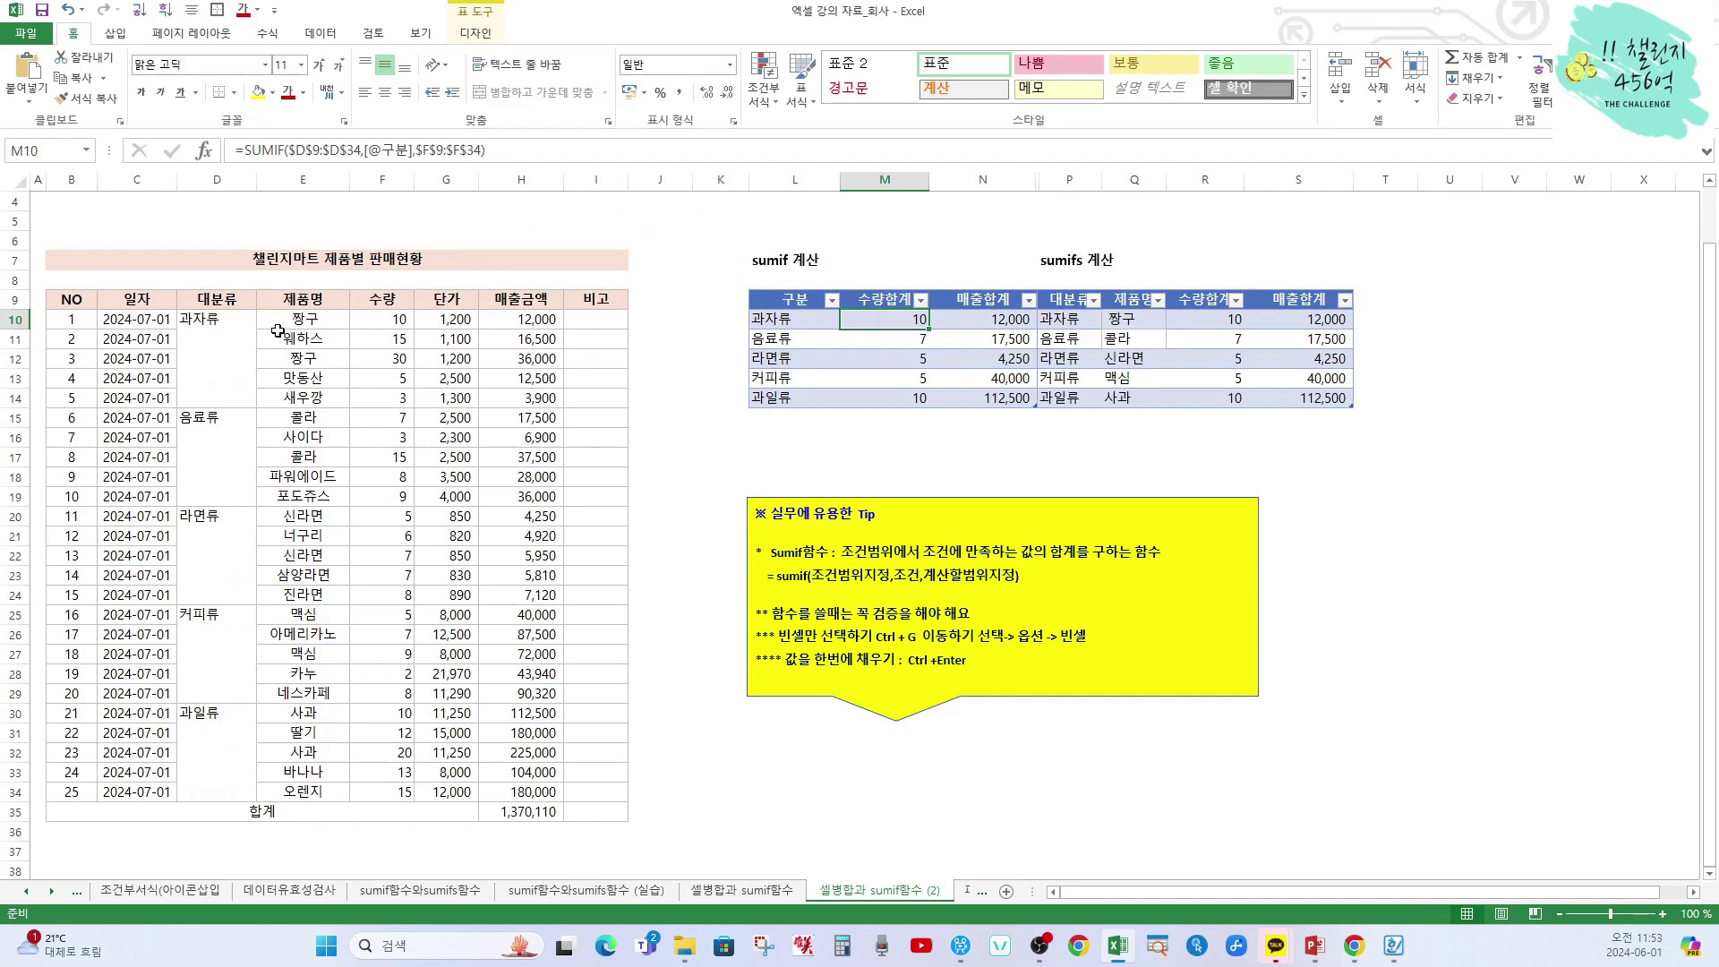
{"action": "left_click", "coordinate": [213, 325]}
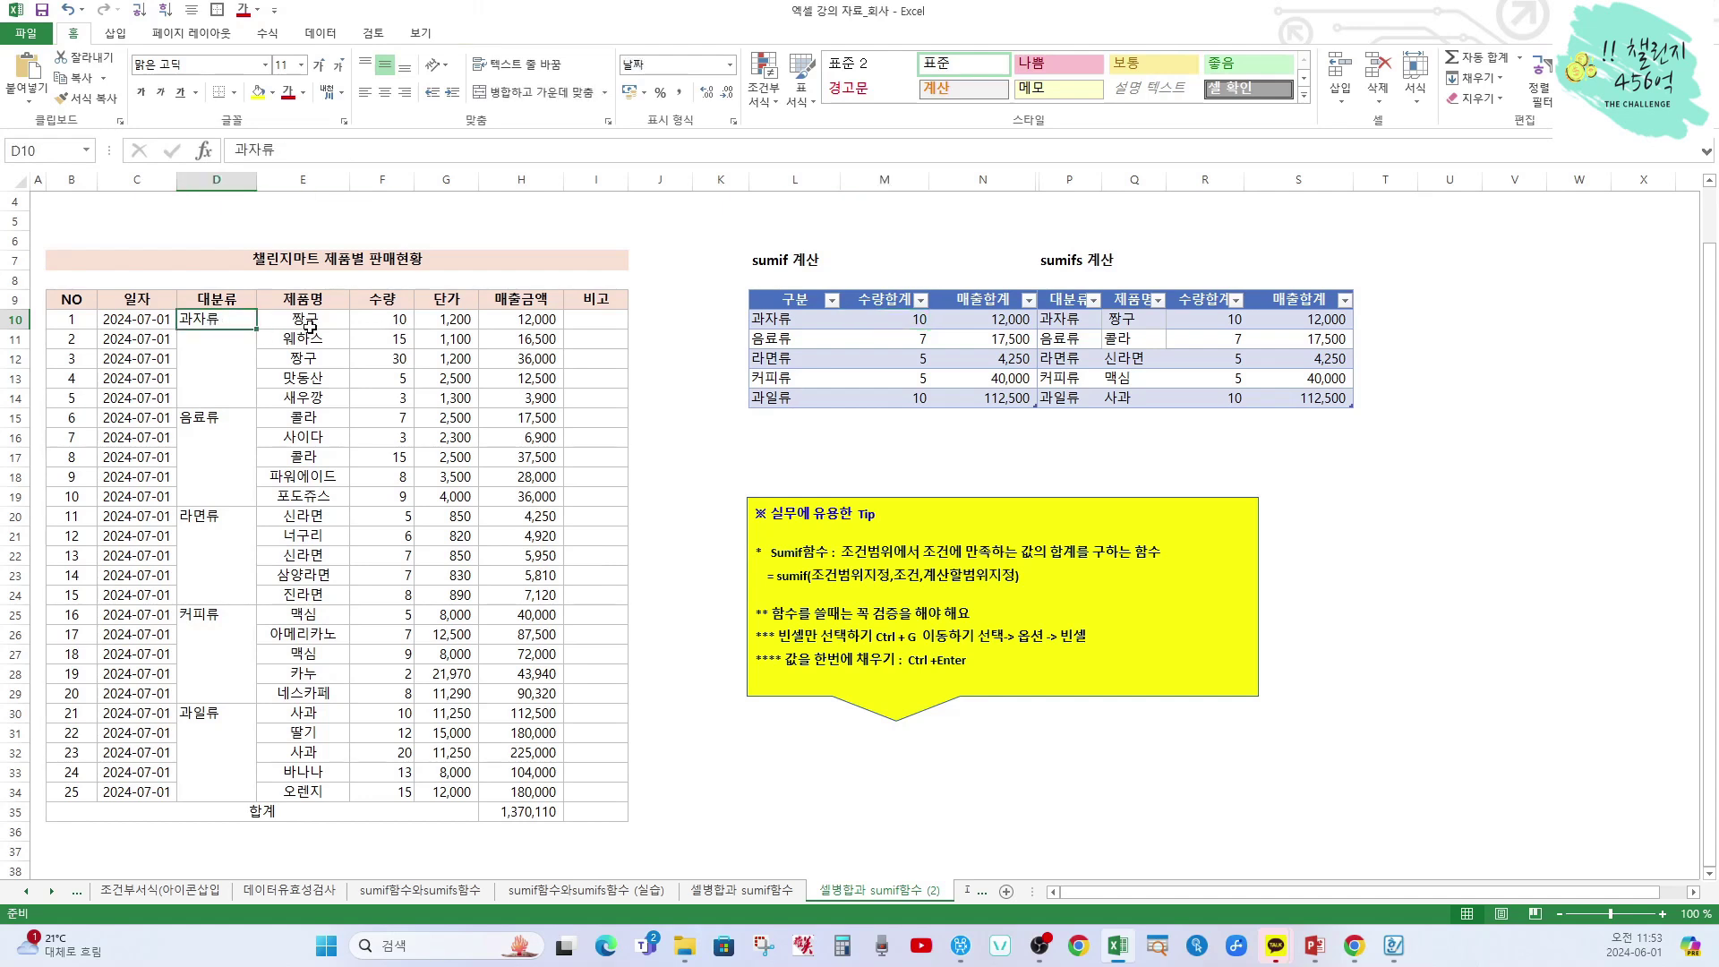
{"action": "left_click", "coordinate": [893, 315]}
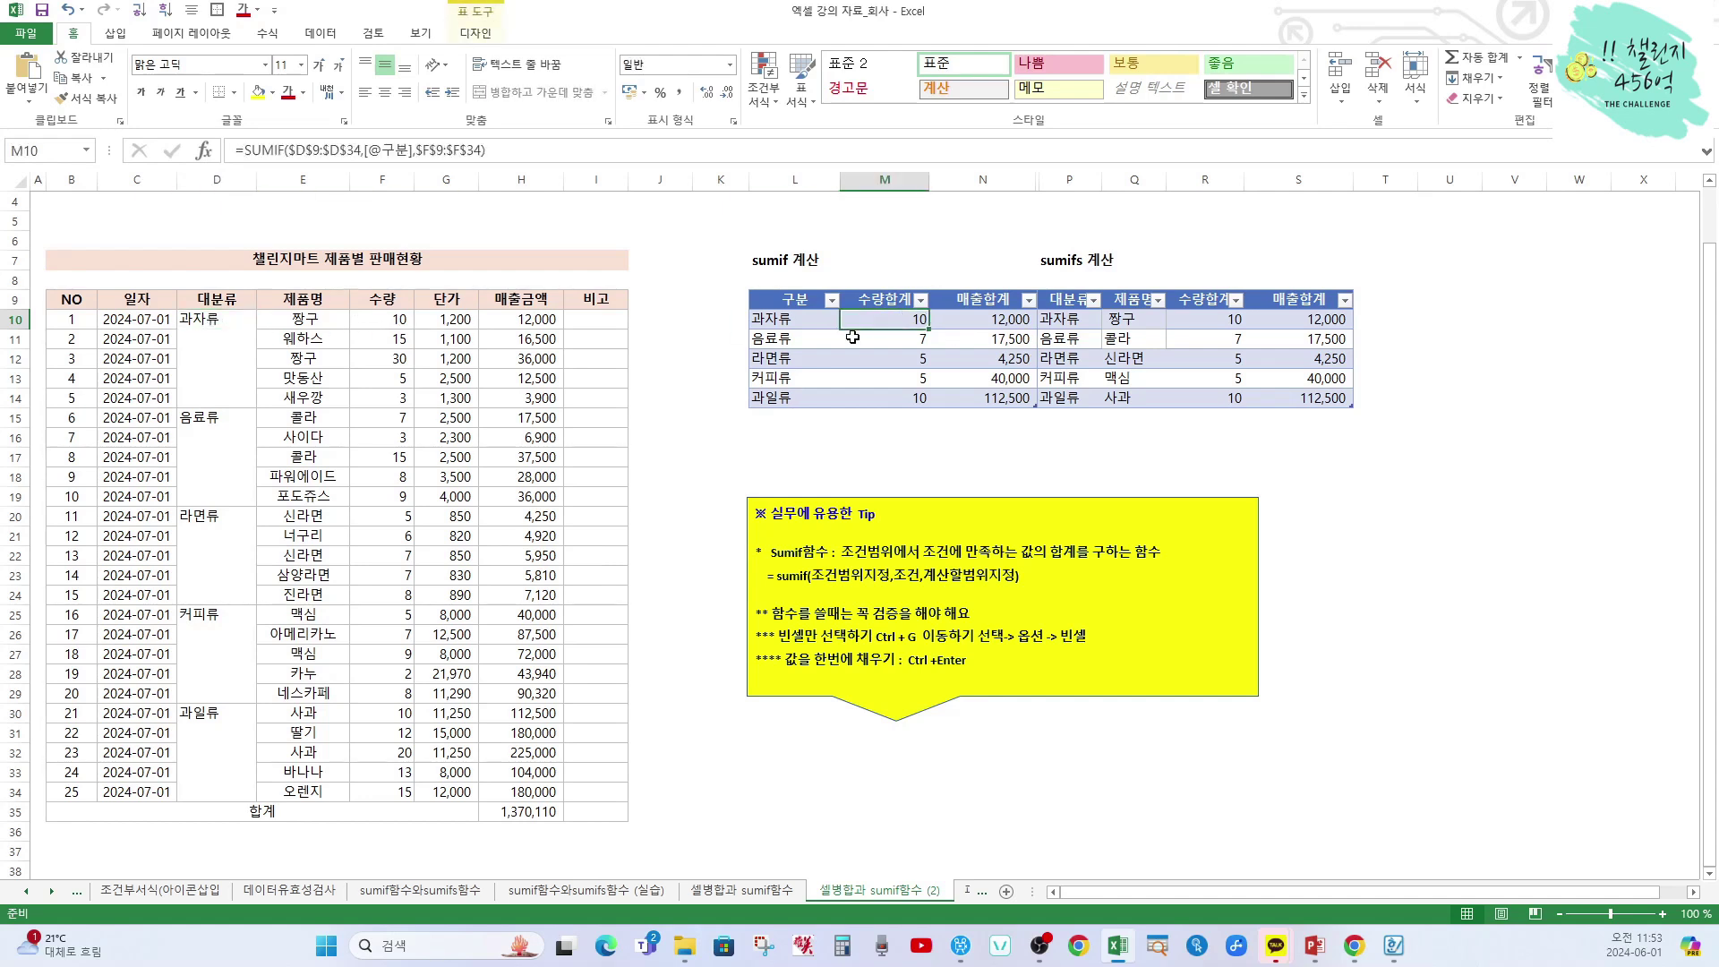
{"action": "left_click", "coordinate": [219, 421]}
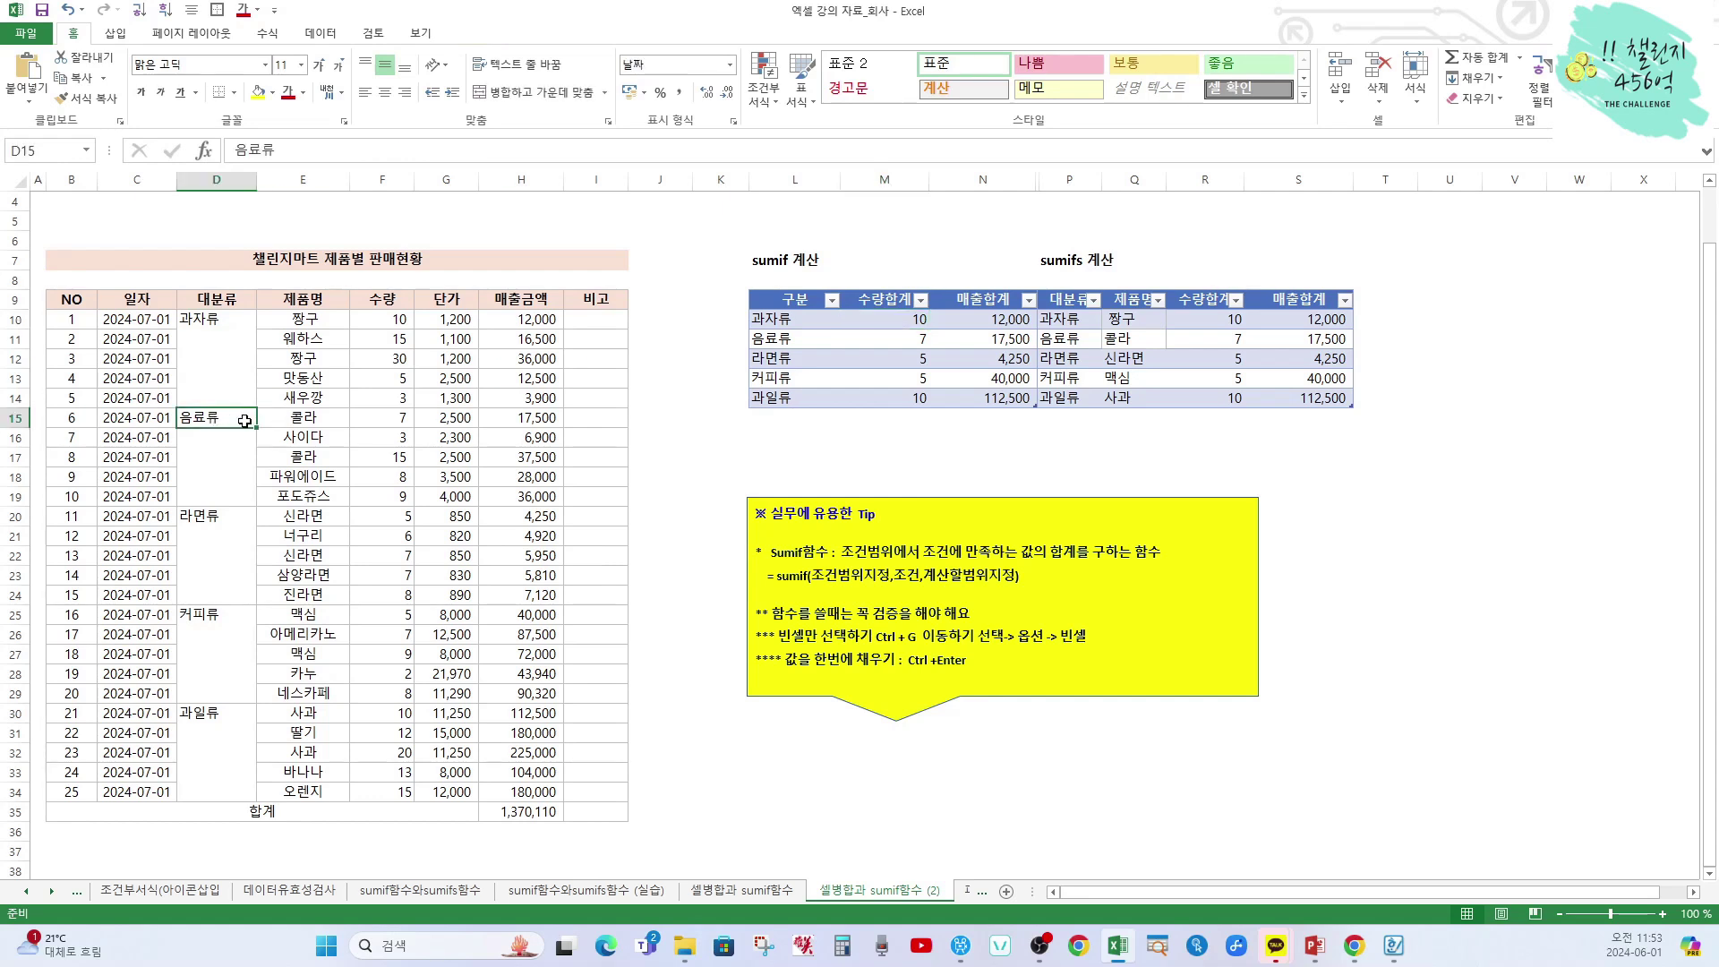
{"action": "left_click", "coordinate": [331, 419]}
{"action": "left_click", "coordinate": [394, 419]}
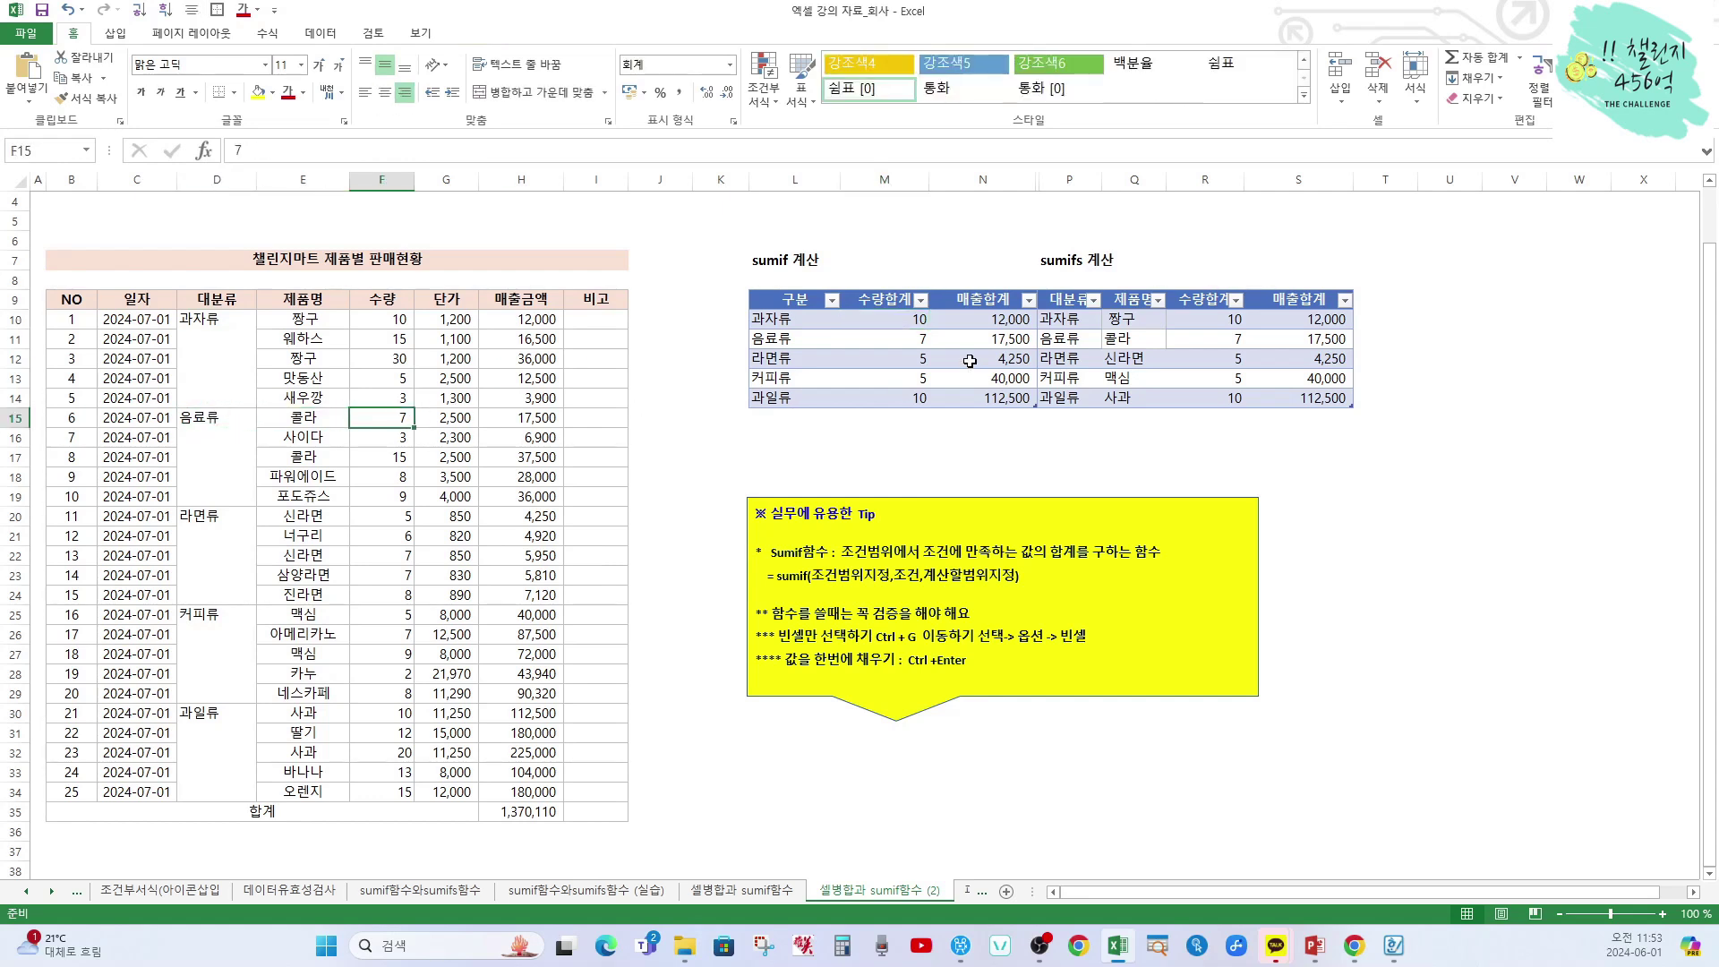
{"action": "left_click", "coordinate": [900, 344]}
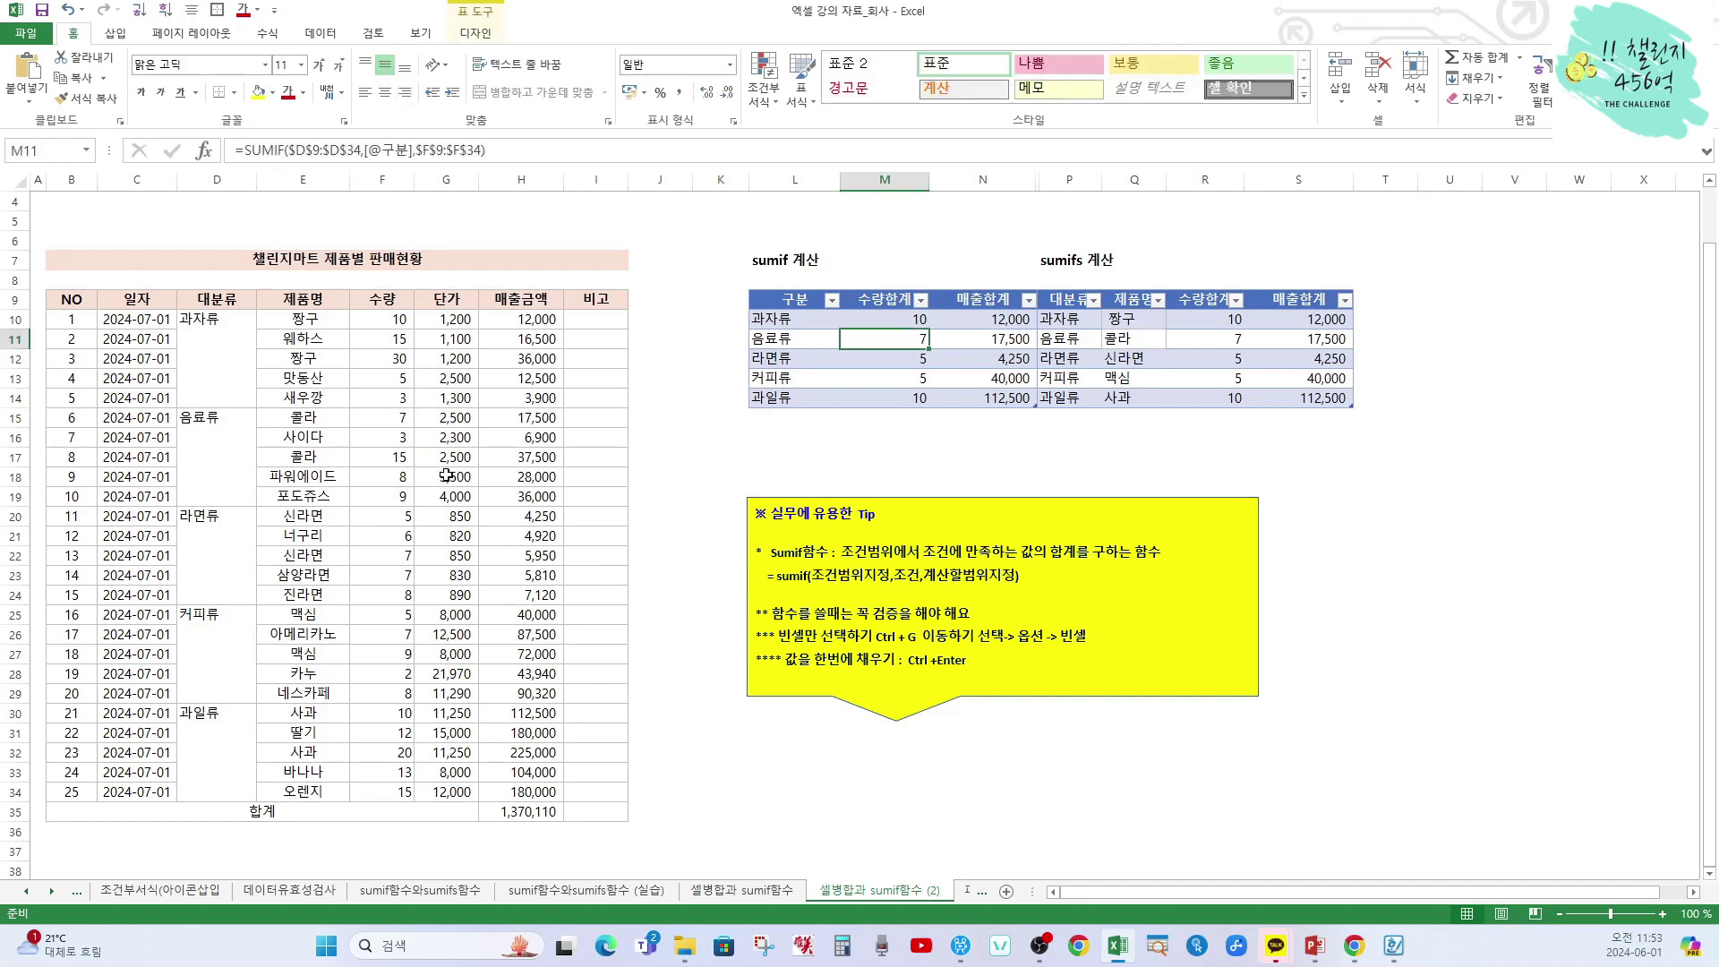
{"action": "left_click", "coordinate": [208, 336]}
{"action": "left_click", "coordinate": [191, 356]}
{"action": "left_click", "coordinate": [191, 379]}
{"action": "left_click", "coordinate": [186, 397]}
{"action": "left_click", "coordinate": [215, 324]}
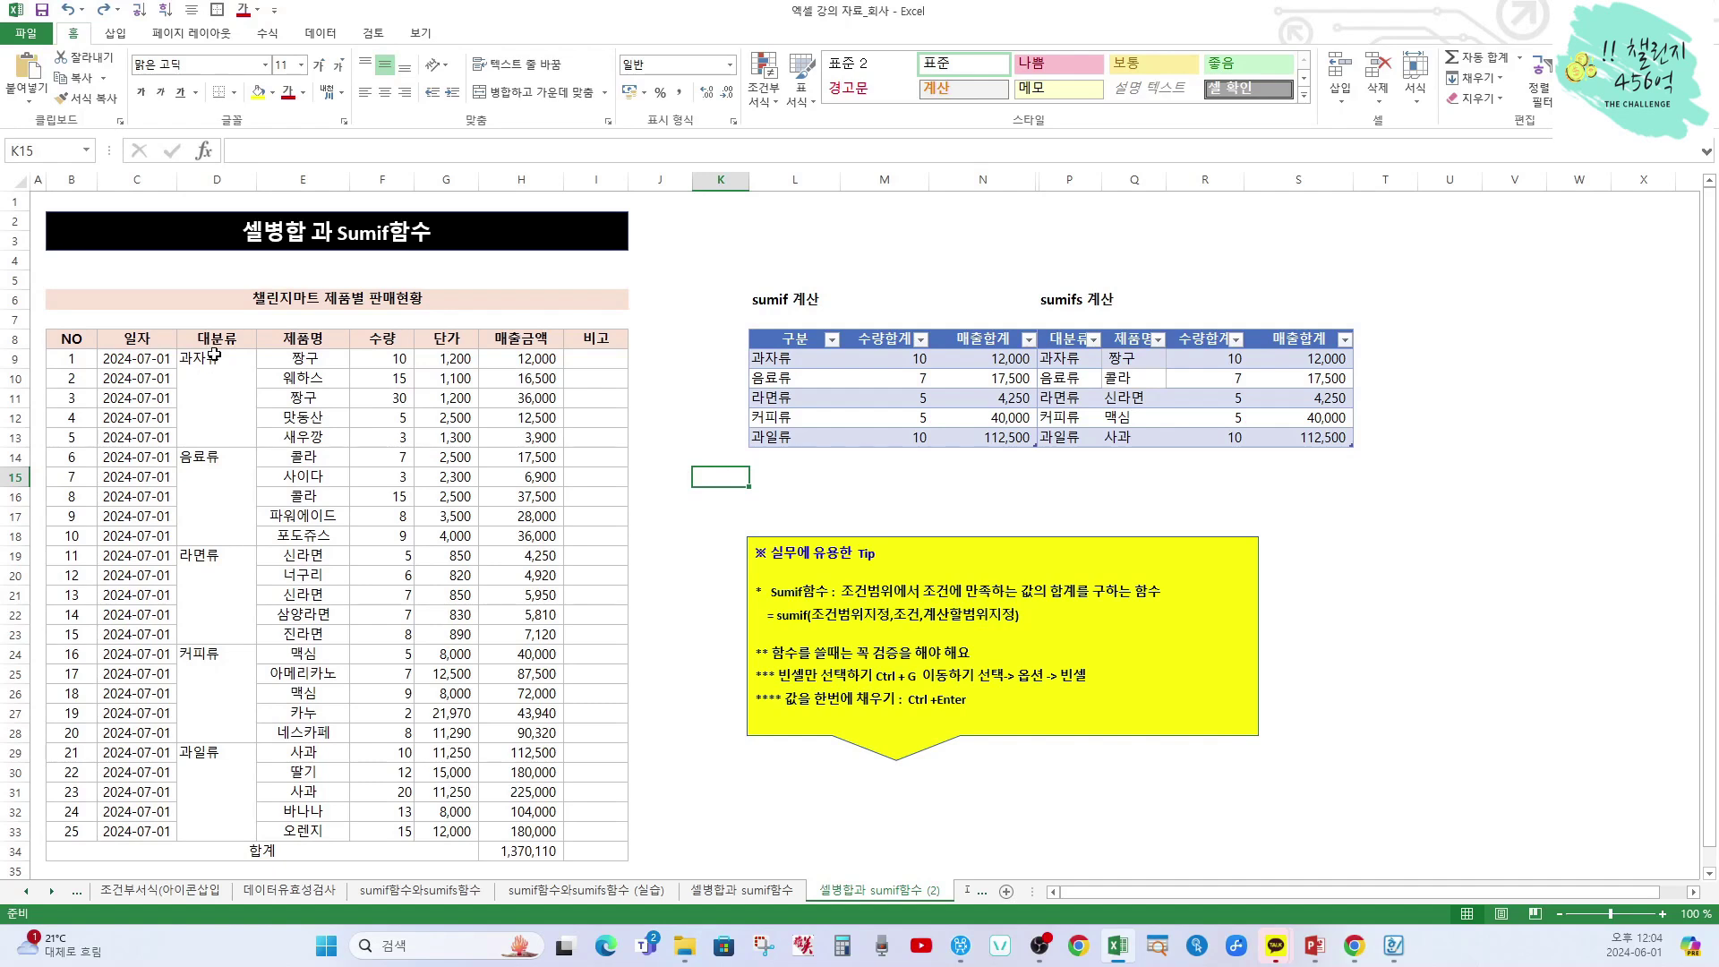
Select only the blank cells within the 대분류 range D9:D33 using Go To Special
{"action": "left_click_drag", "start_coordinate": [208, 359], "coordinate": [212, 825]}
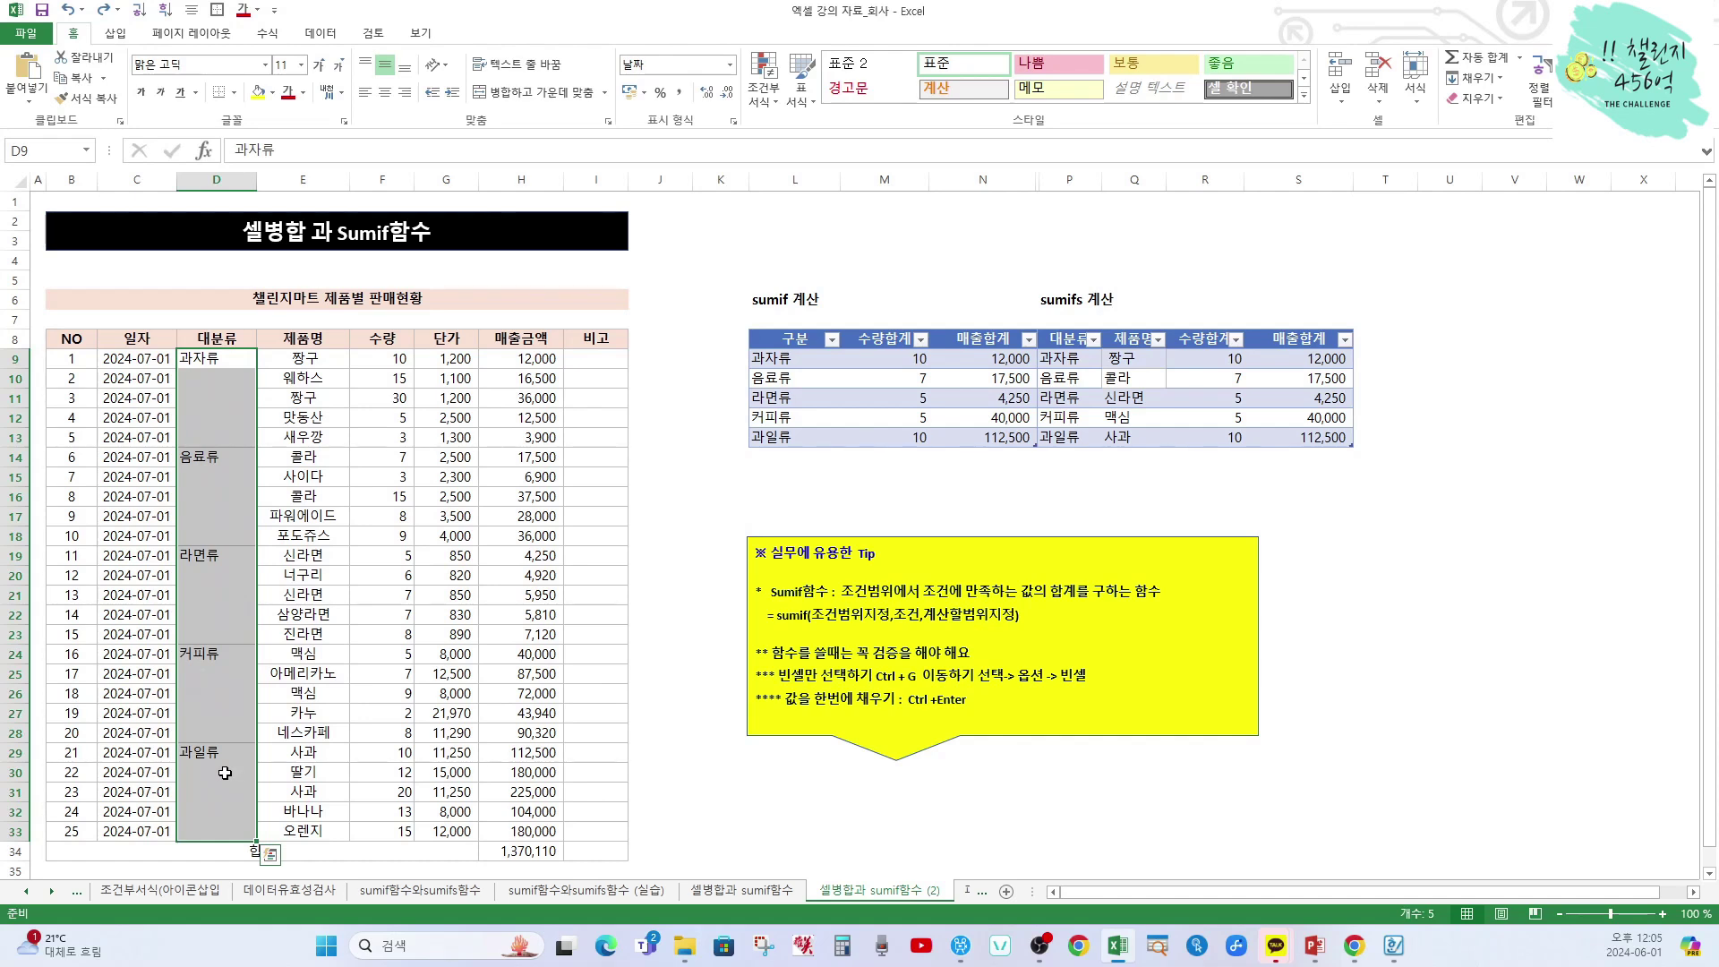
{"action": "key", "text": "ctrl+g"}
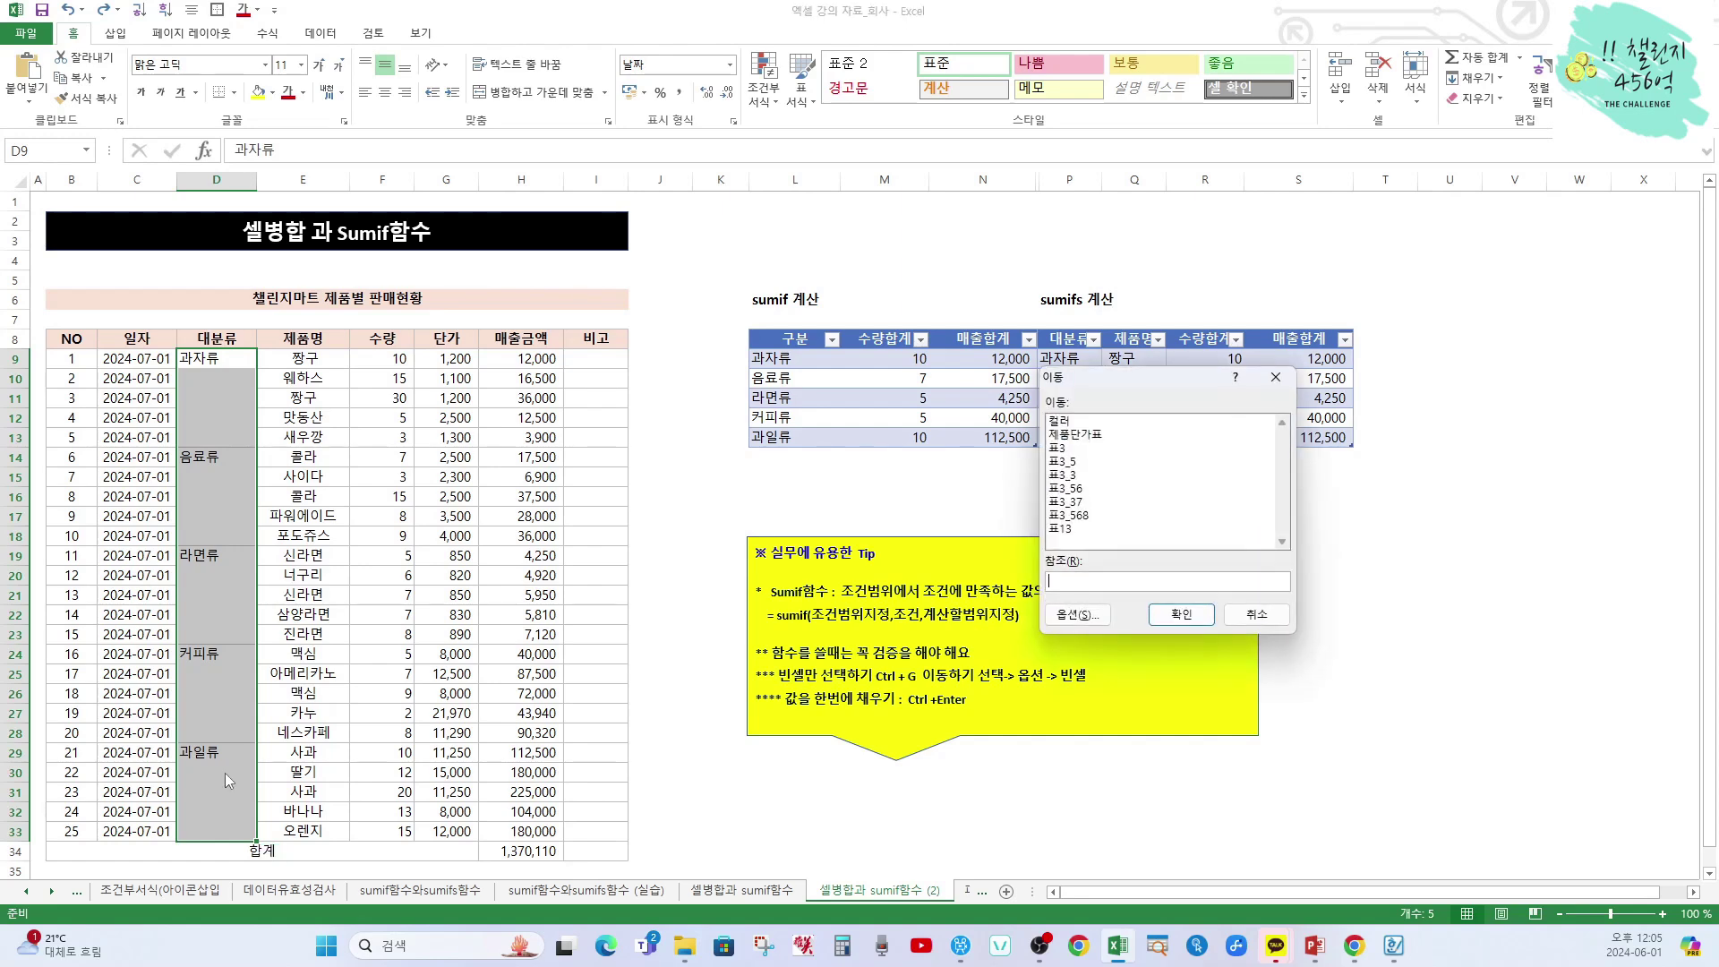
{"action": "left_click", "coordinate": [1075, 616]}
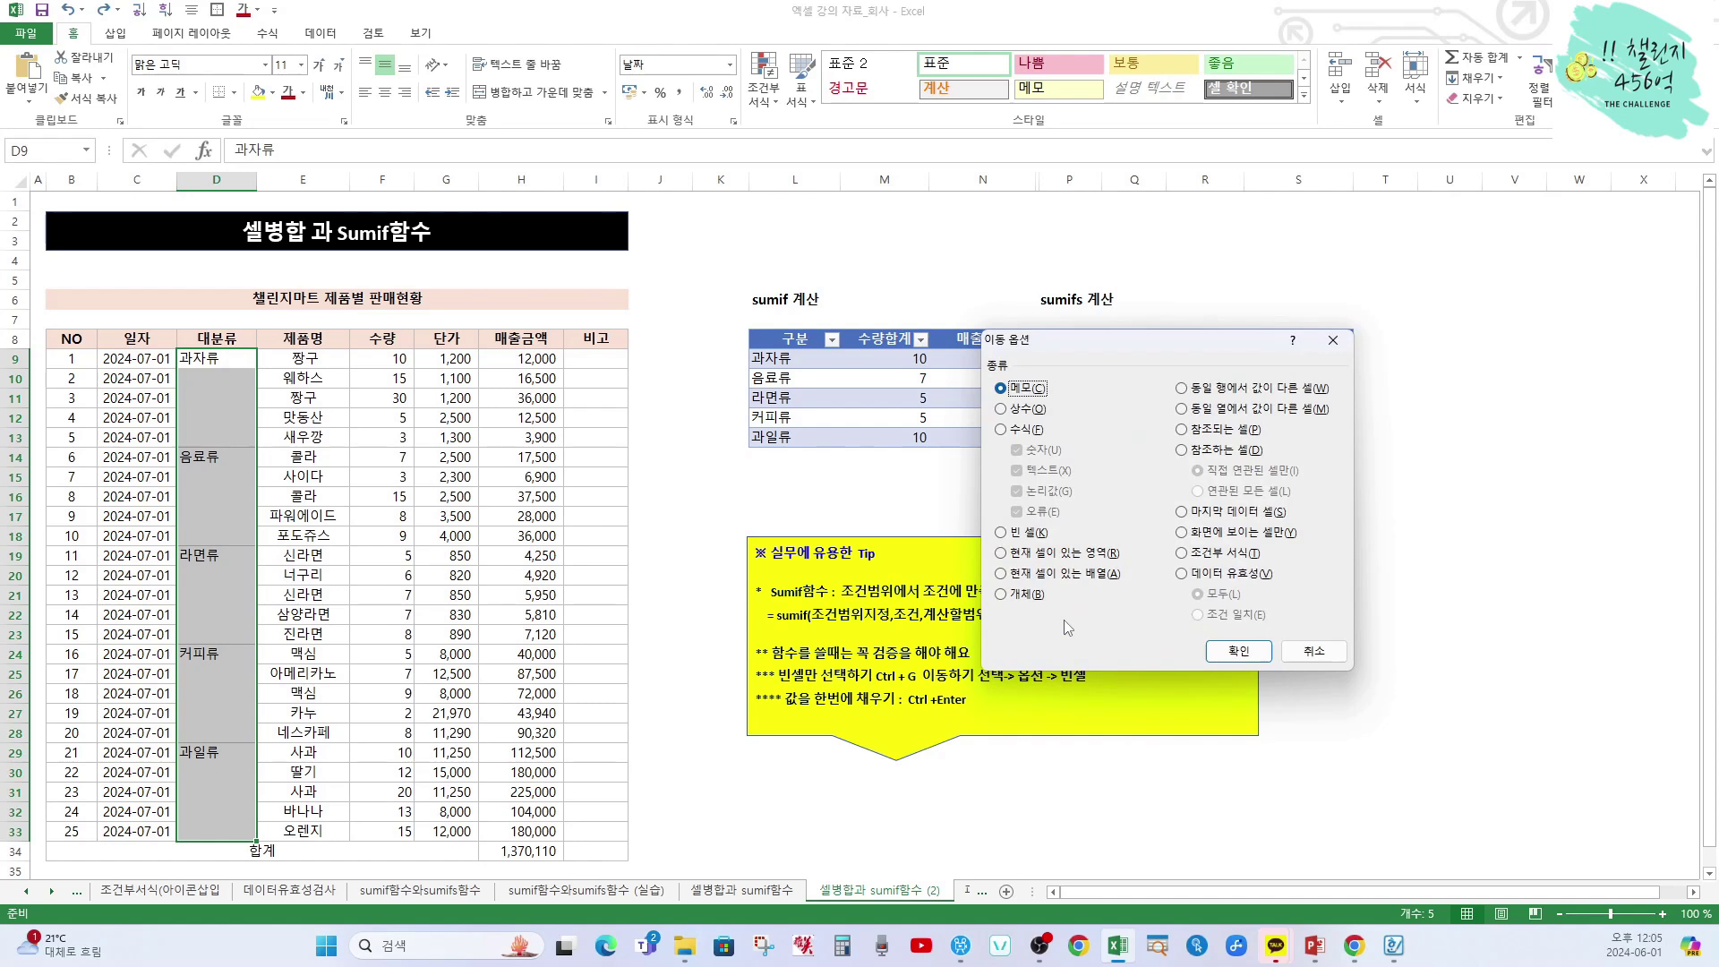
{"action": "left_click", "coordinate": [1003, 533]}
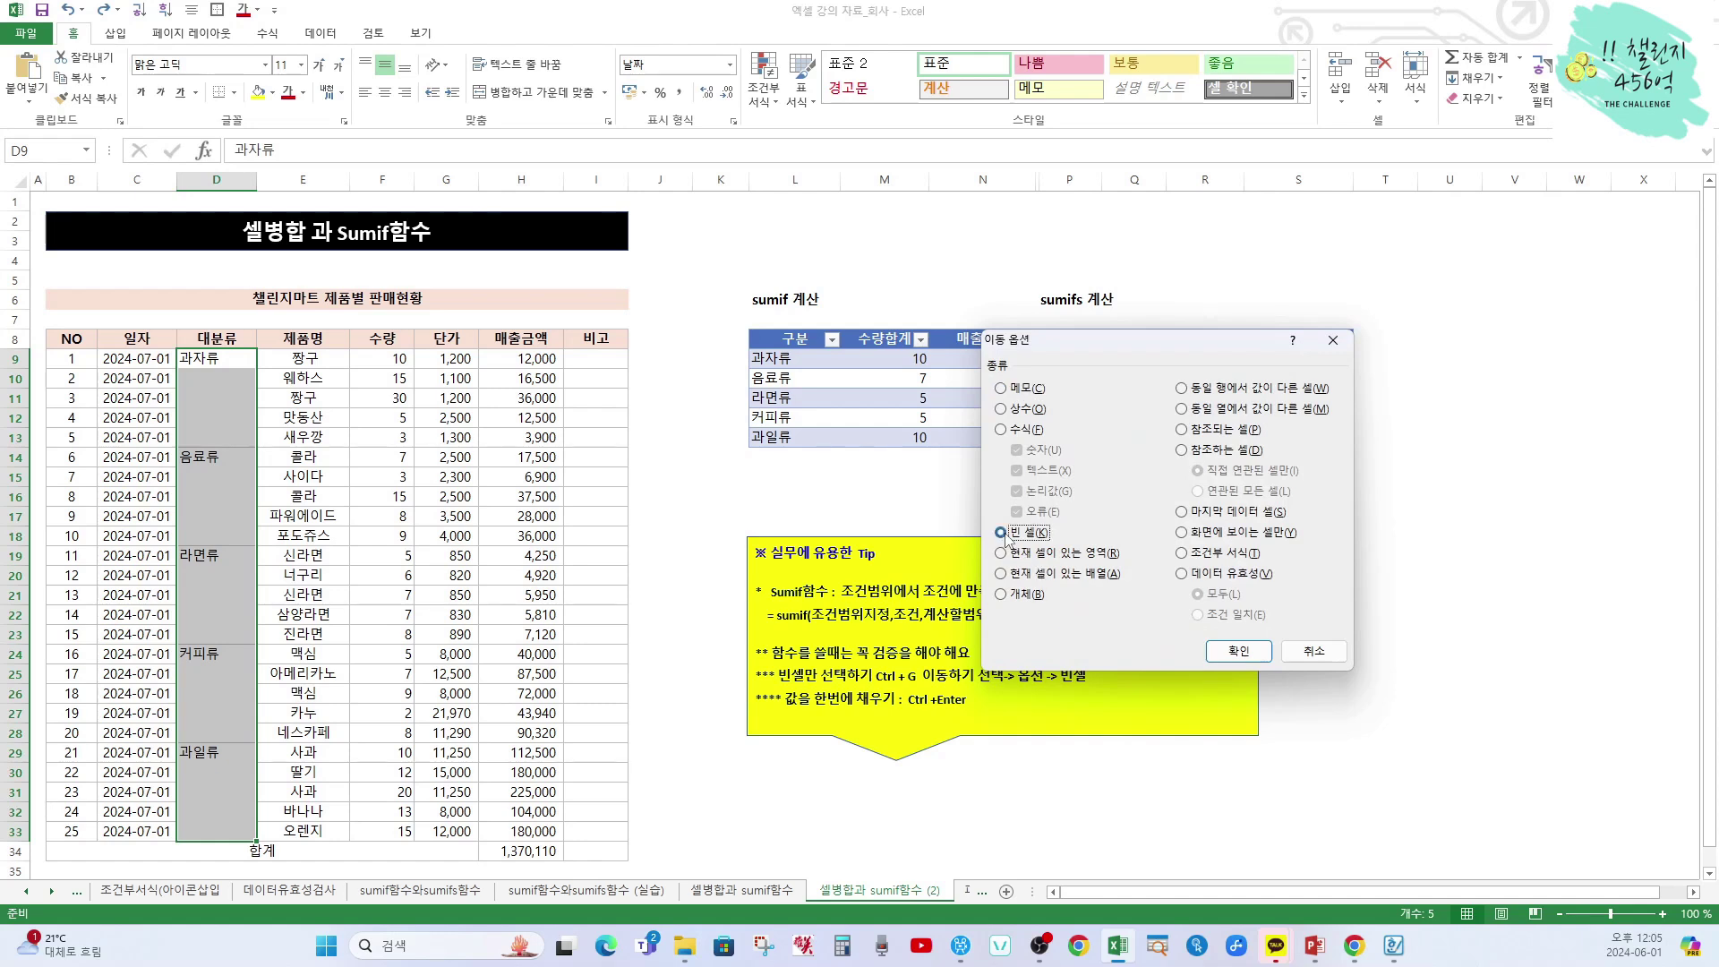
{"action": "left_click", "coordinate": [1226, 655]}
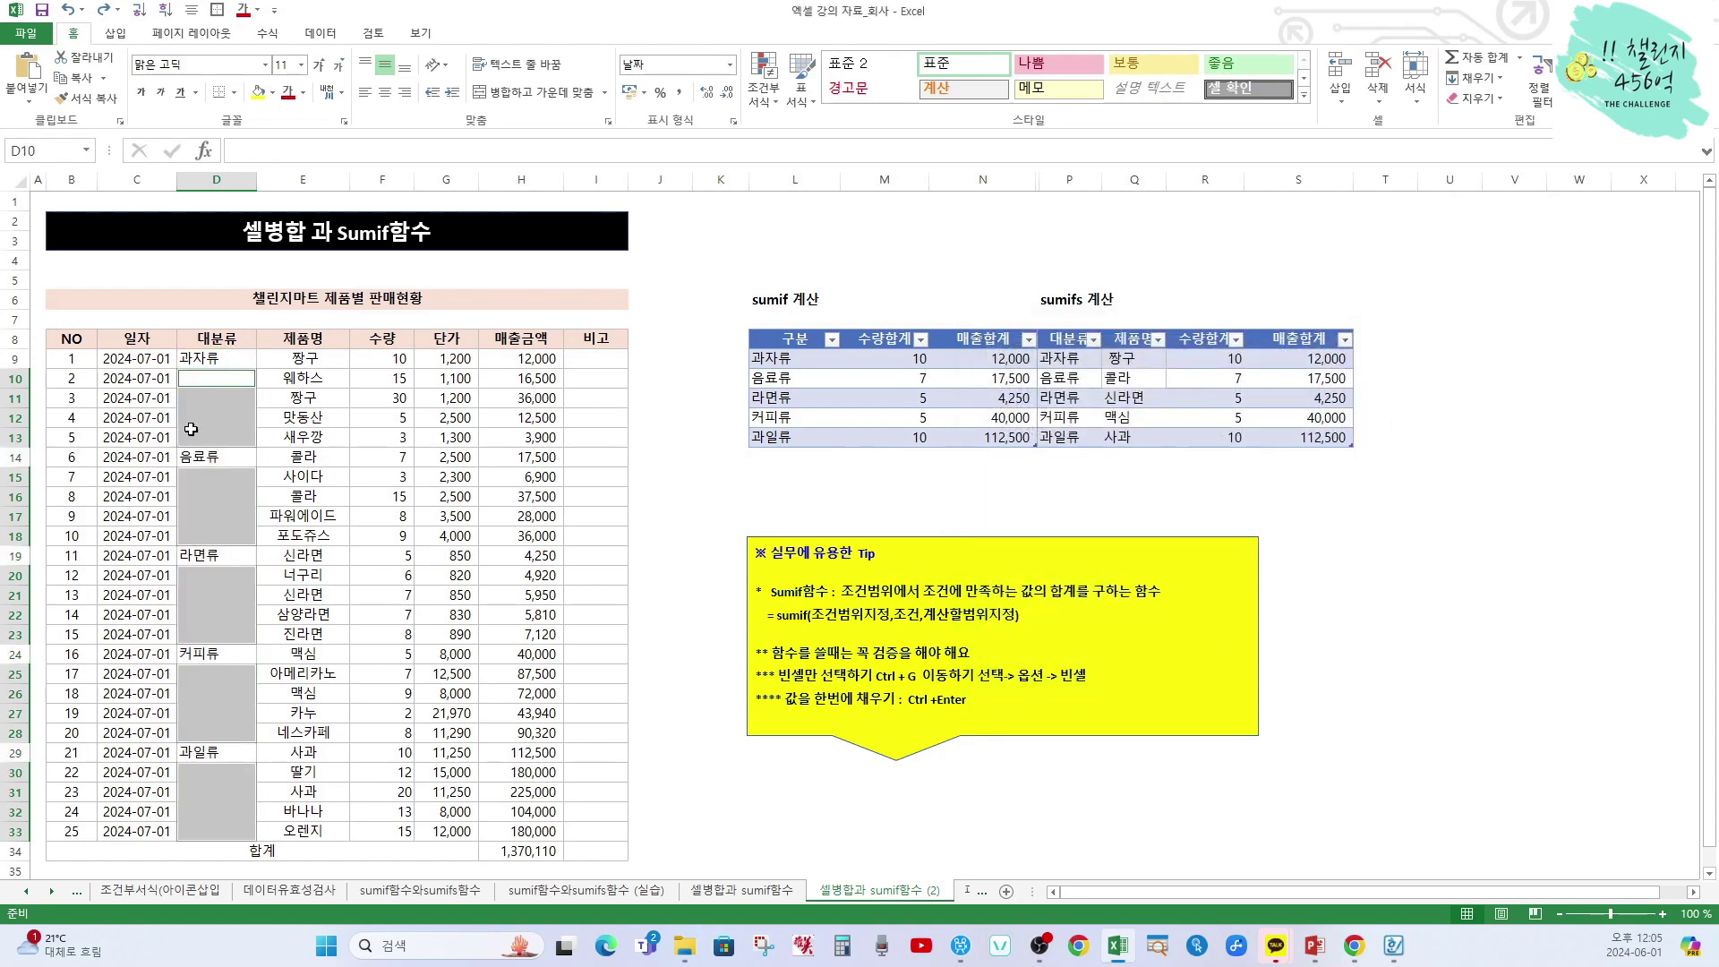
Fill all selected blank 대분류 cells at once with a relative reference to the cell above, starting with =D9 in D10
{"action": "type", "text": "="}
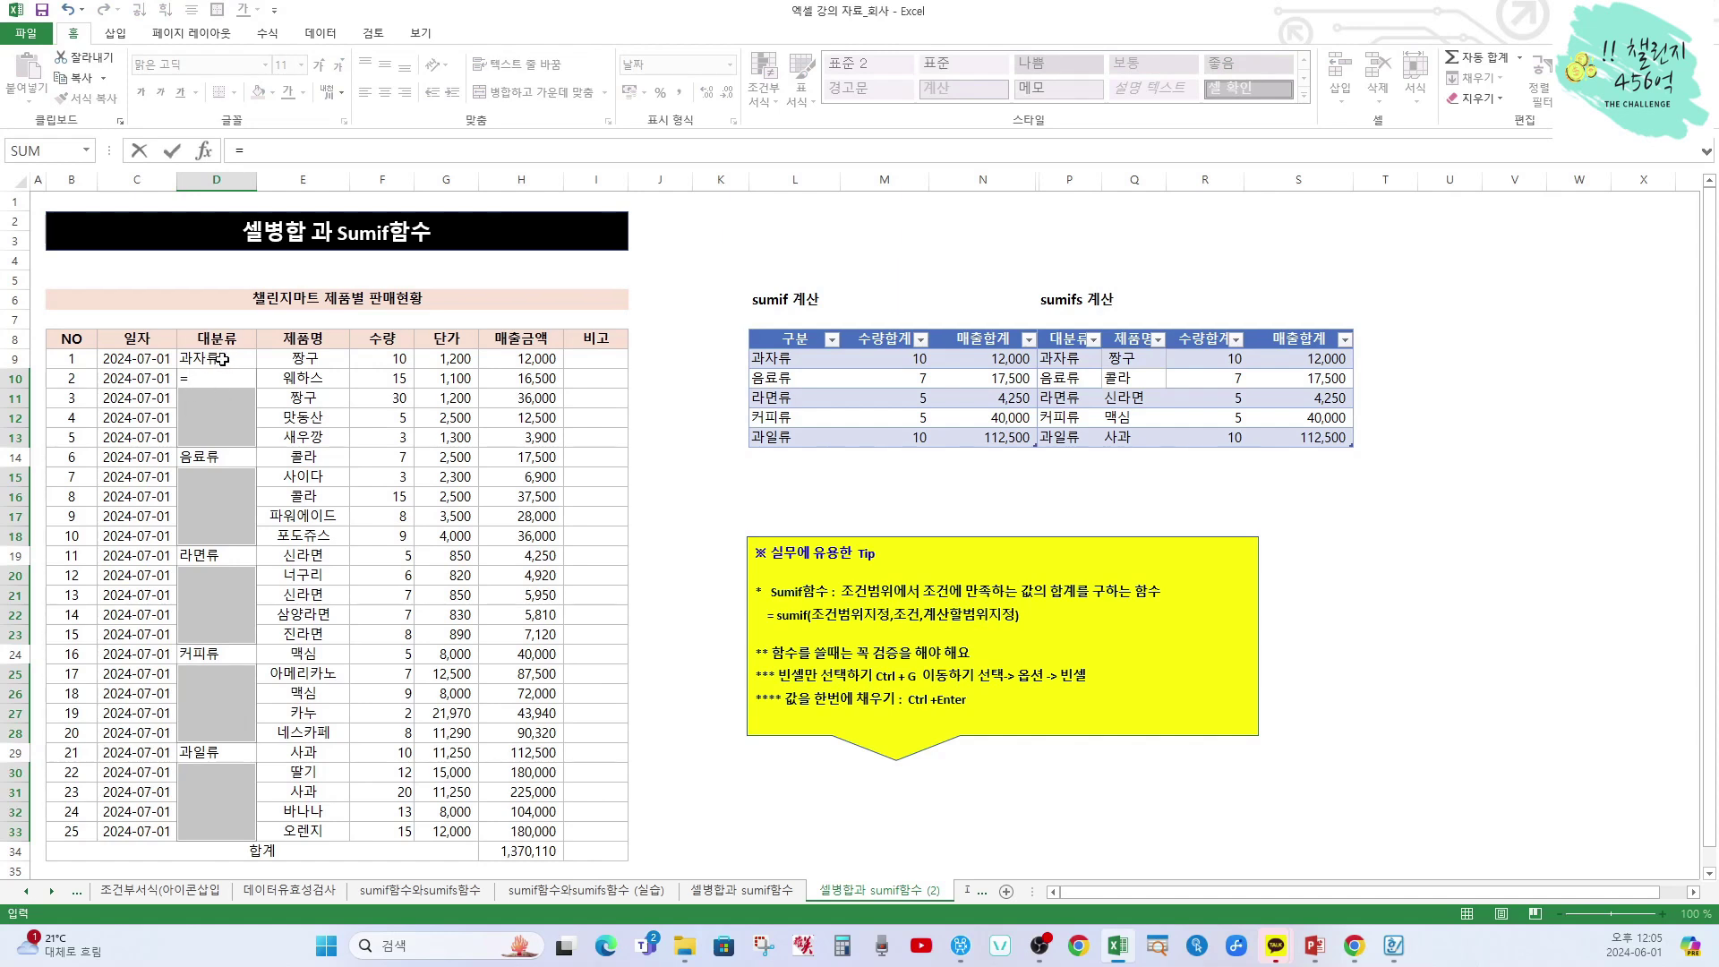
{"action": "left_click", "coordinate": [223, 359]}
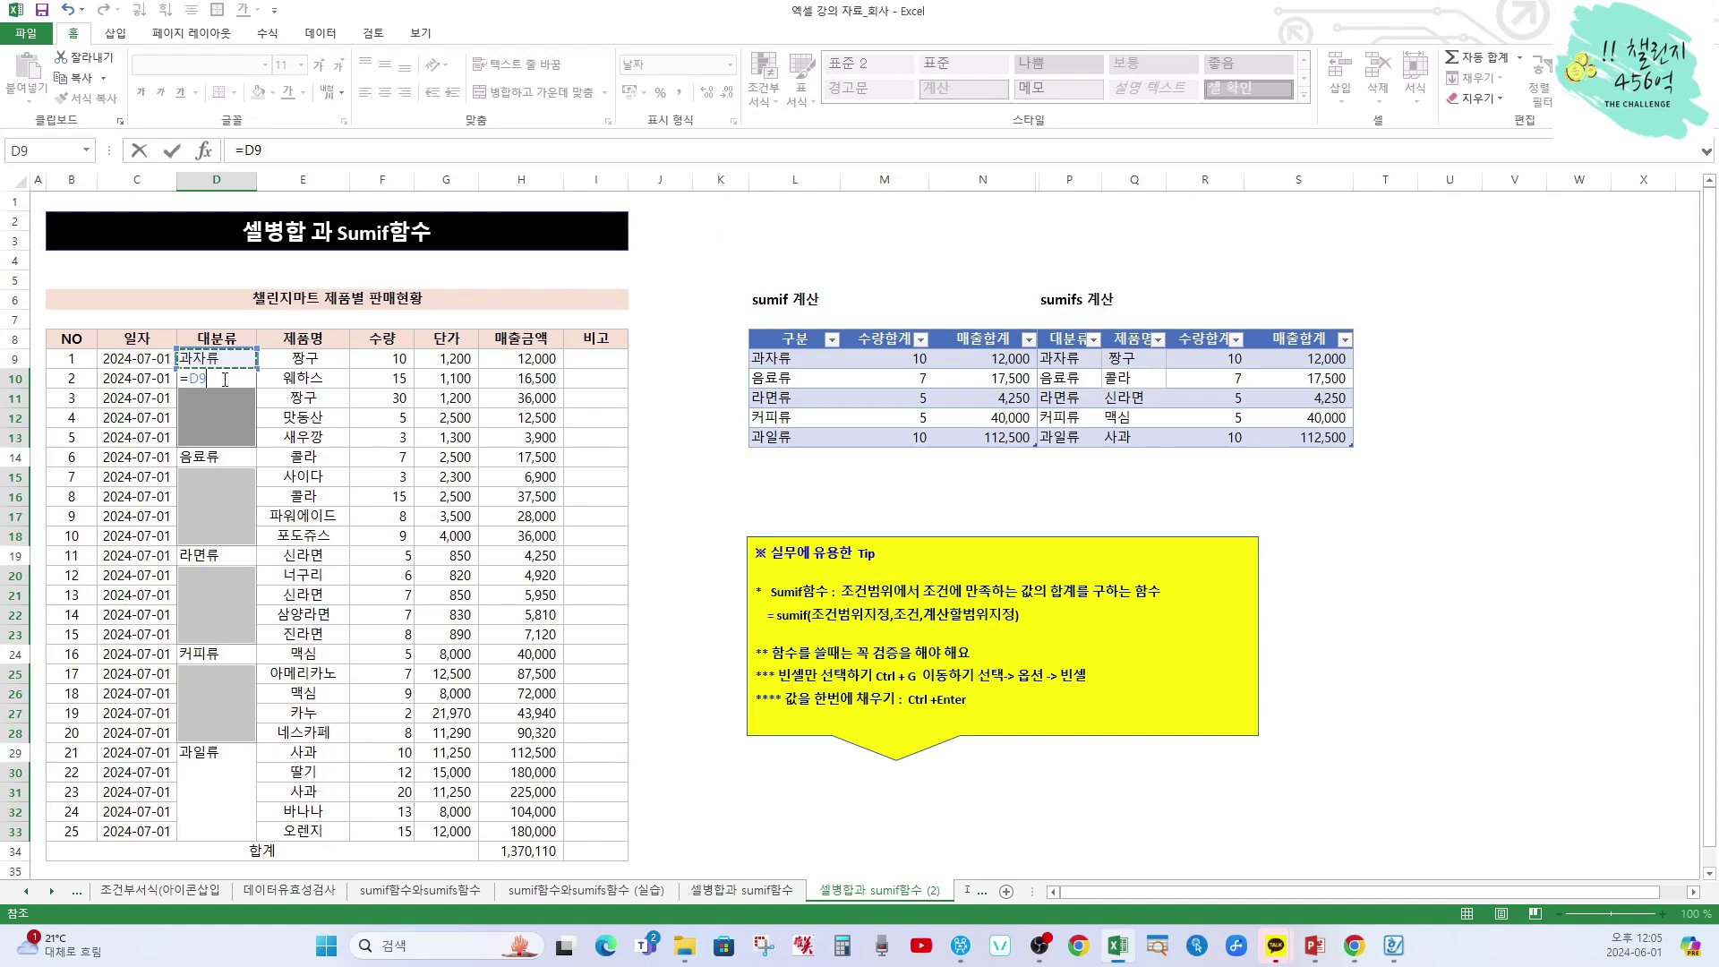
{"action": "key", "text": "ctrl+Return"}
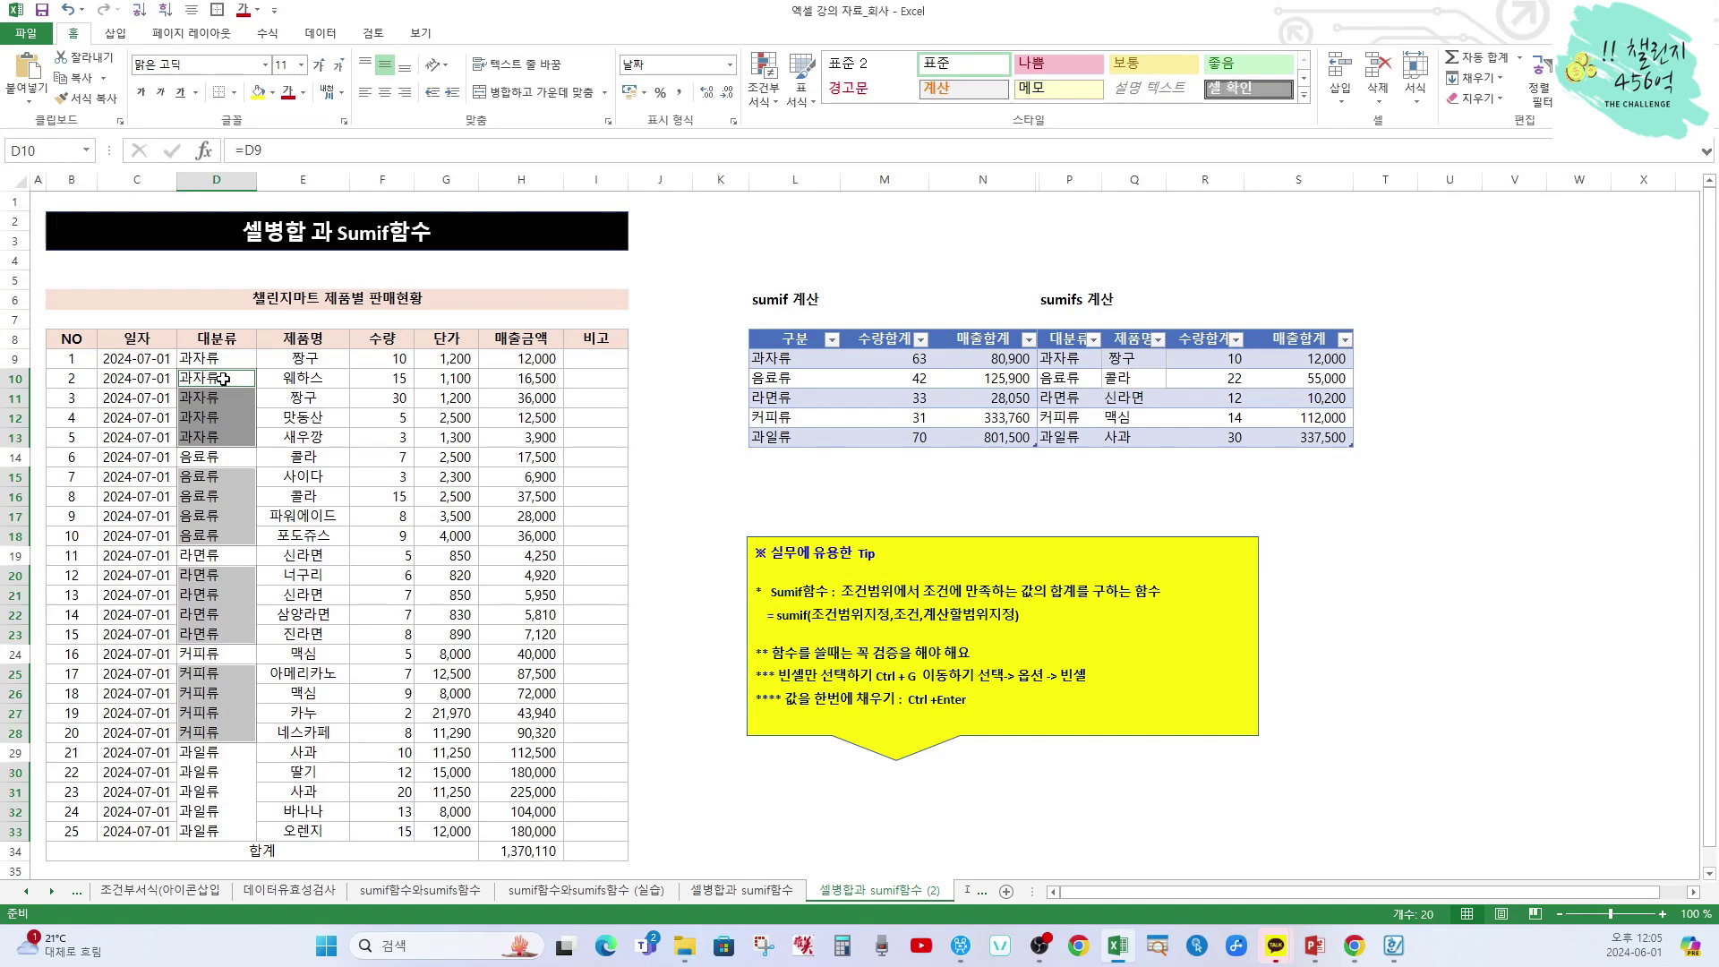
{"action": "left_click", "coordinate": [716, 459]}
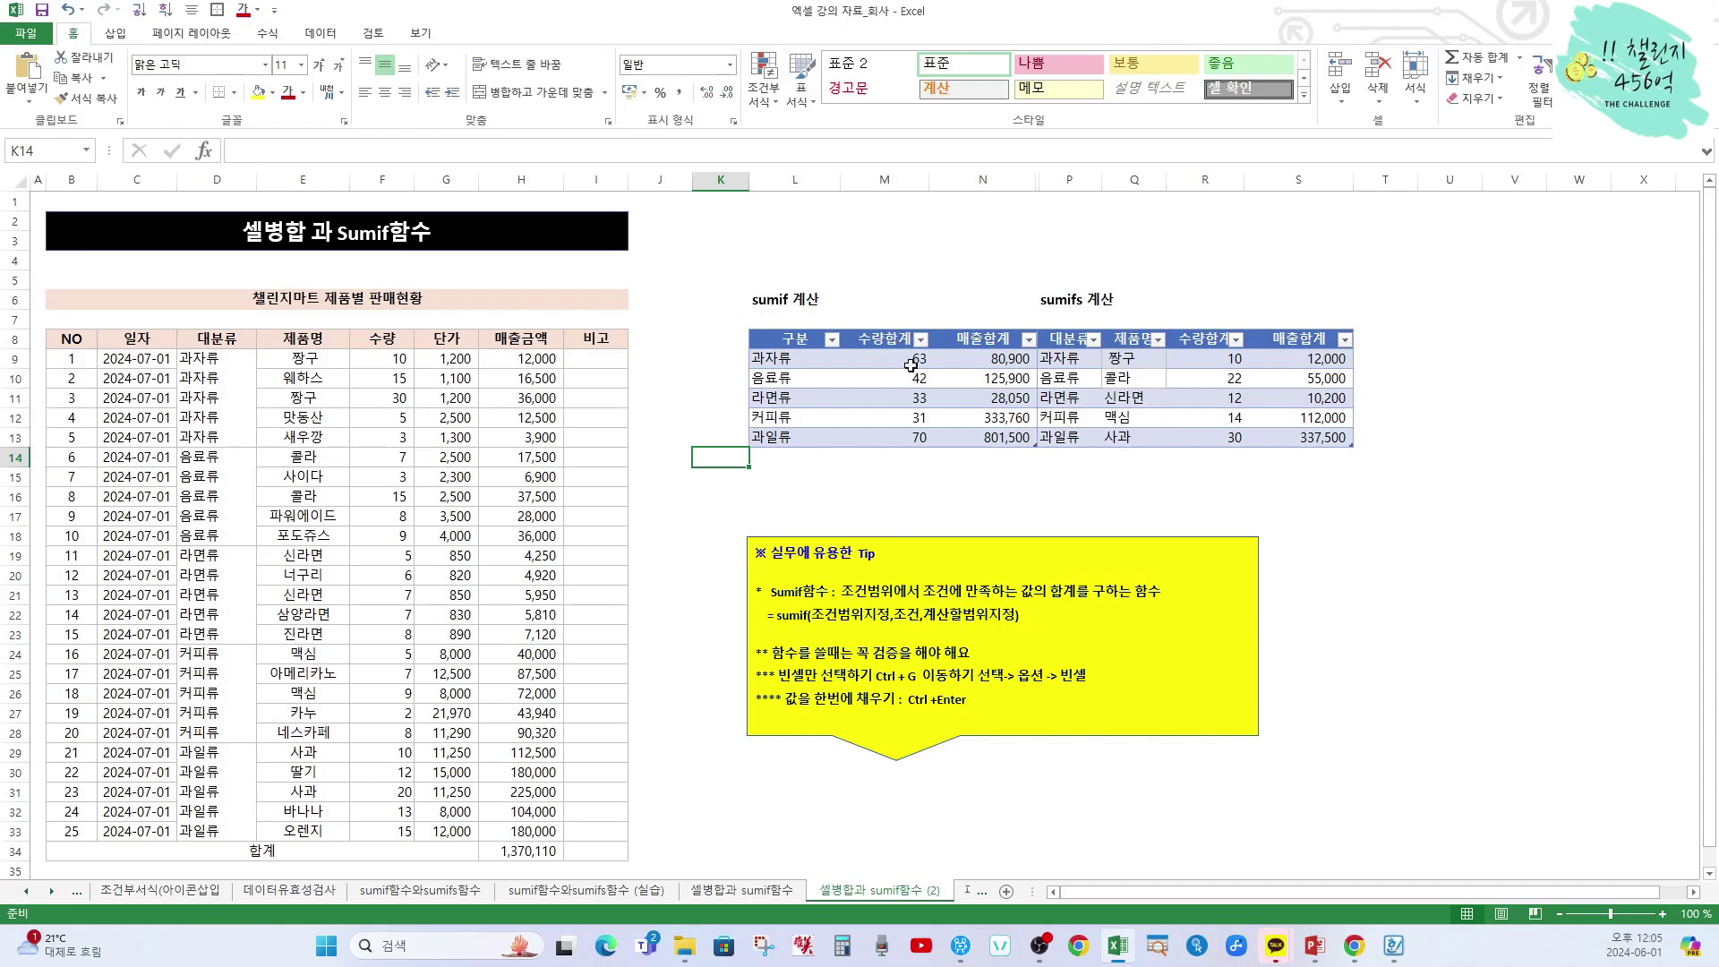
Verify the SUMIF results by comparing the sum of 수량합계 M9:M13 with the sum of 수량 F9:F33
{"action": "left_click_drag", "start_coordinate": [909, 360], "coordinate": [909, 436]}
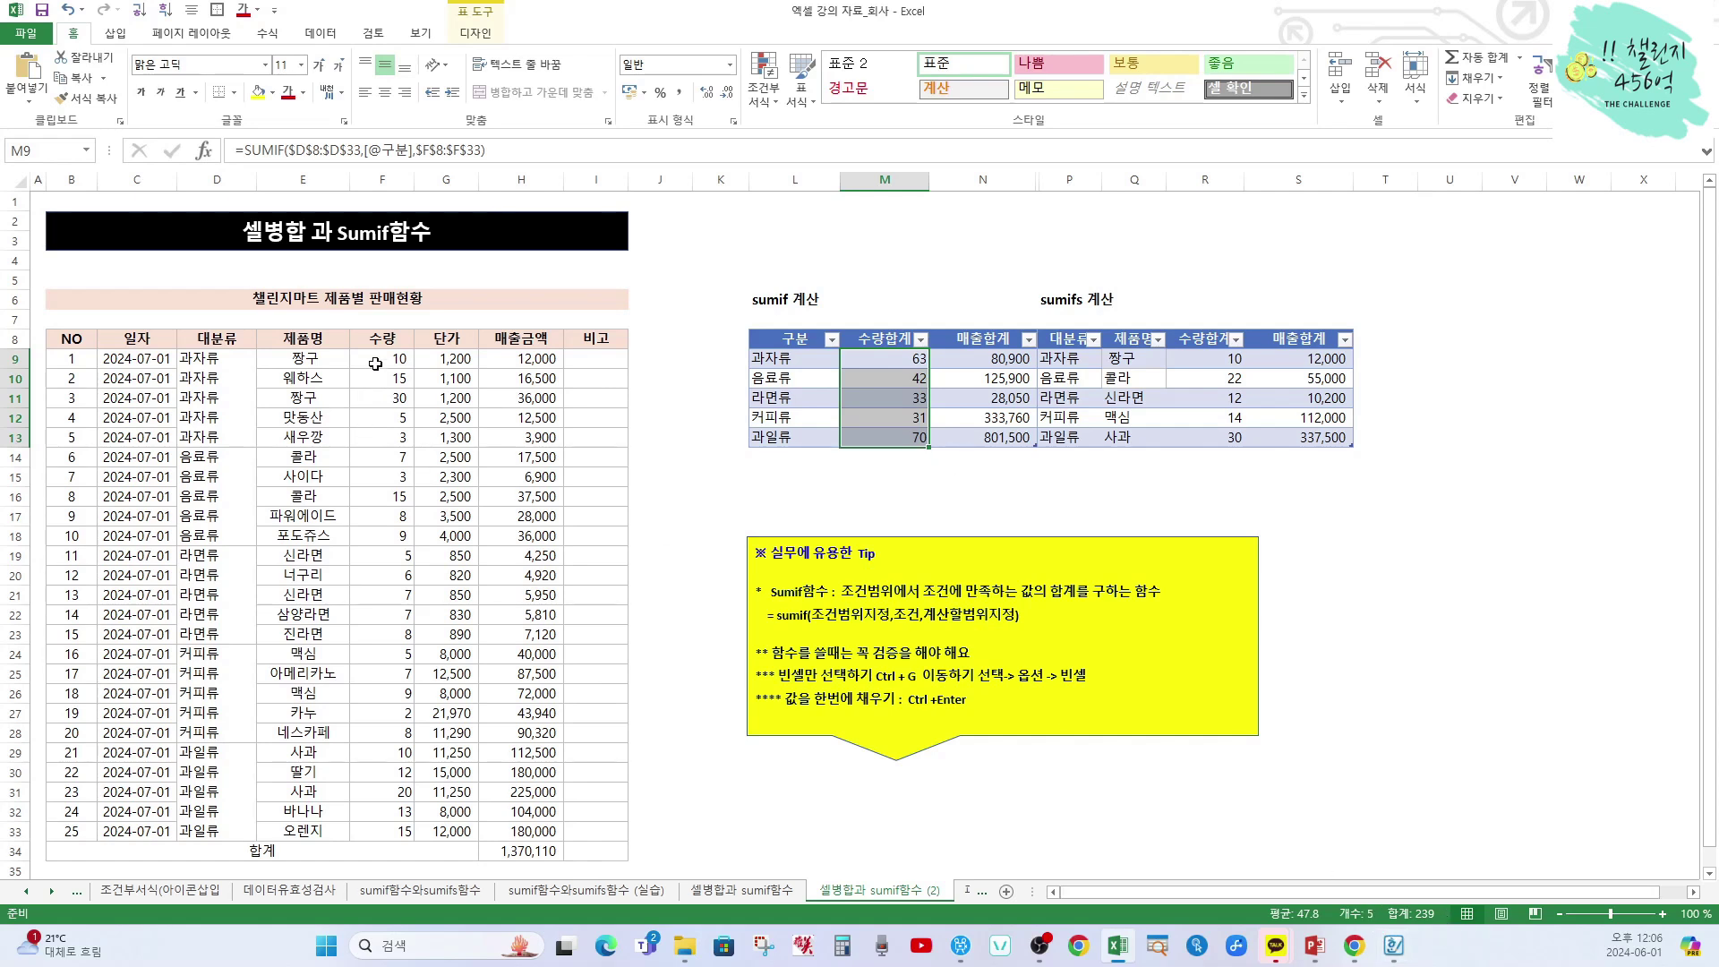
{"action": "left_click_drag", "start_coordinate": [375, 358], "coordinate": [399, 835]}
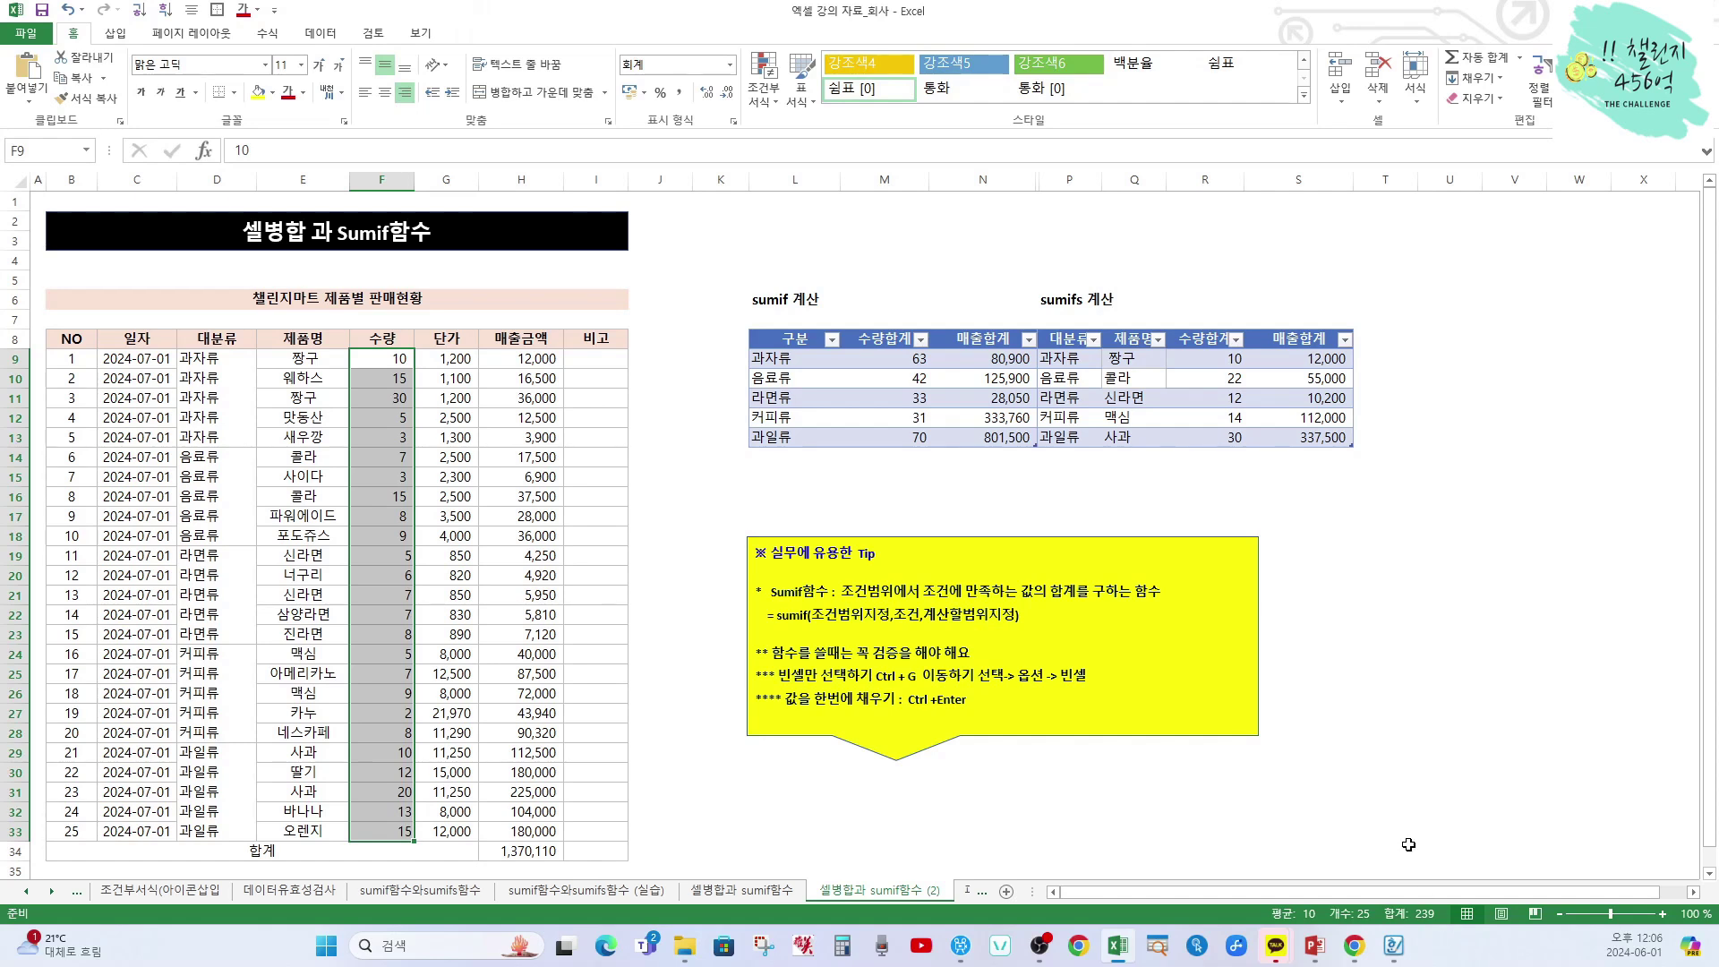
{"action": "left_click", "coordinate": [721, 457]}
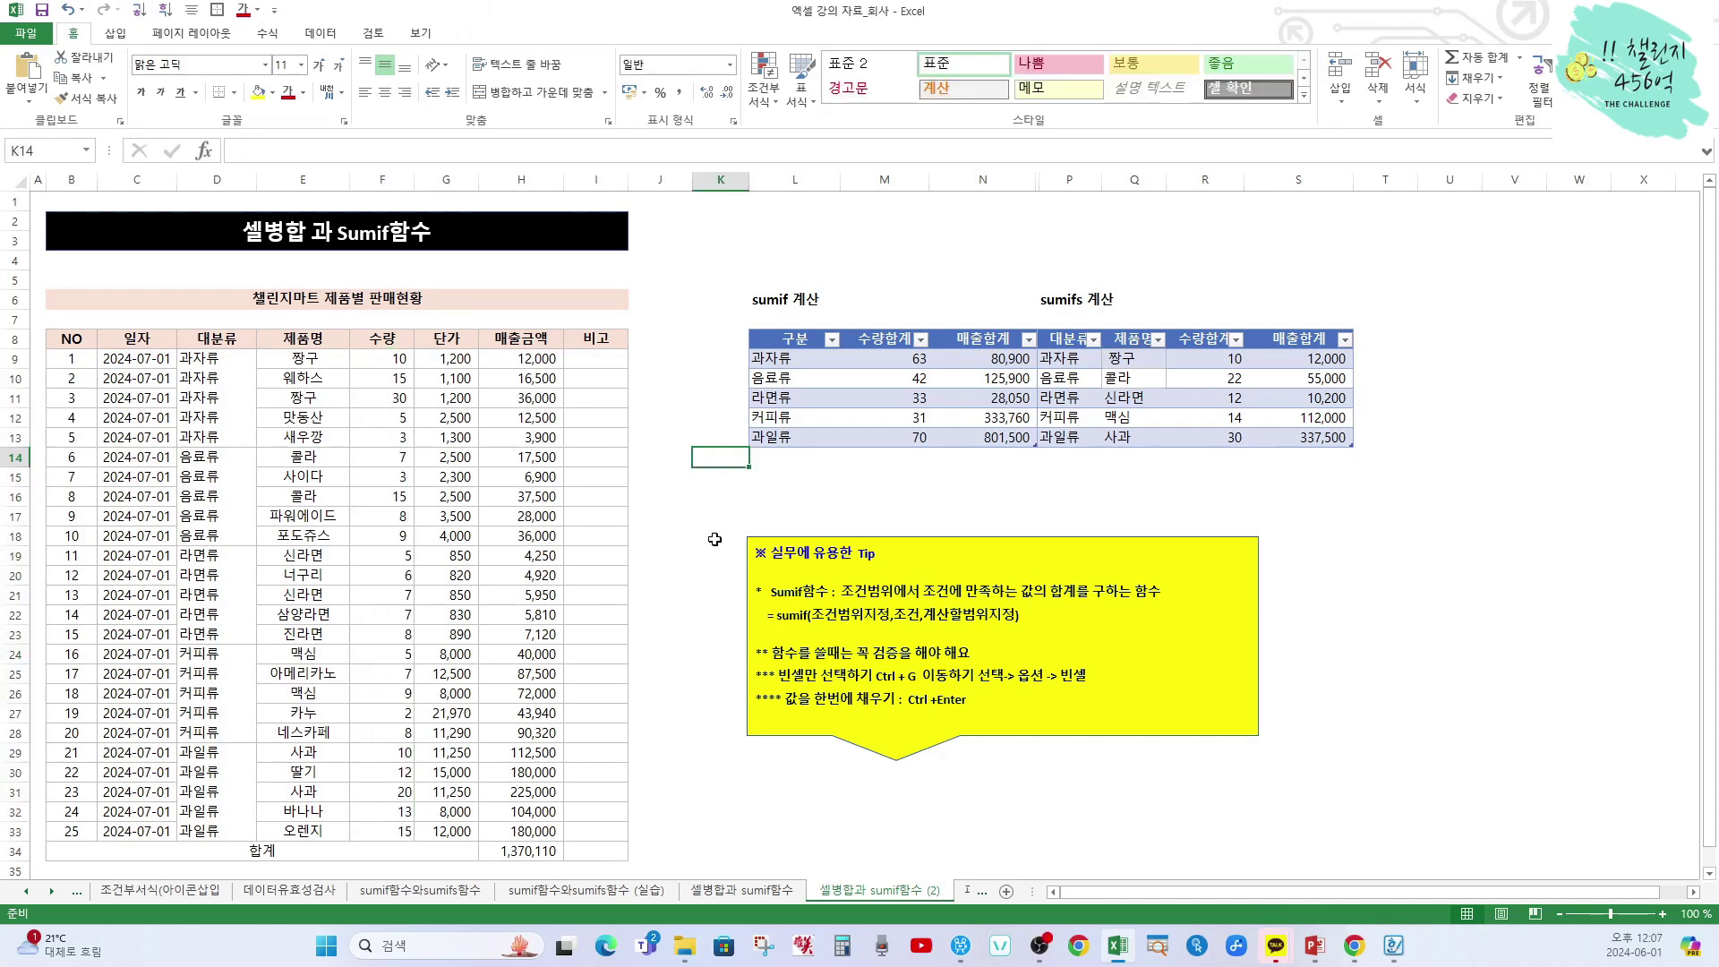